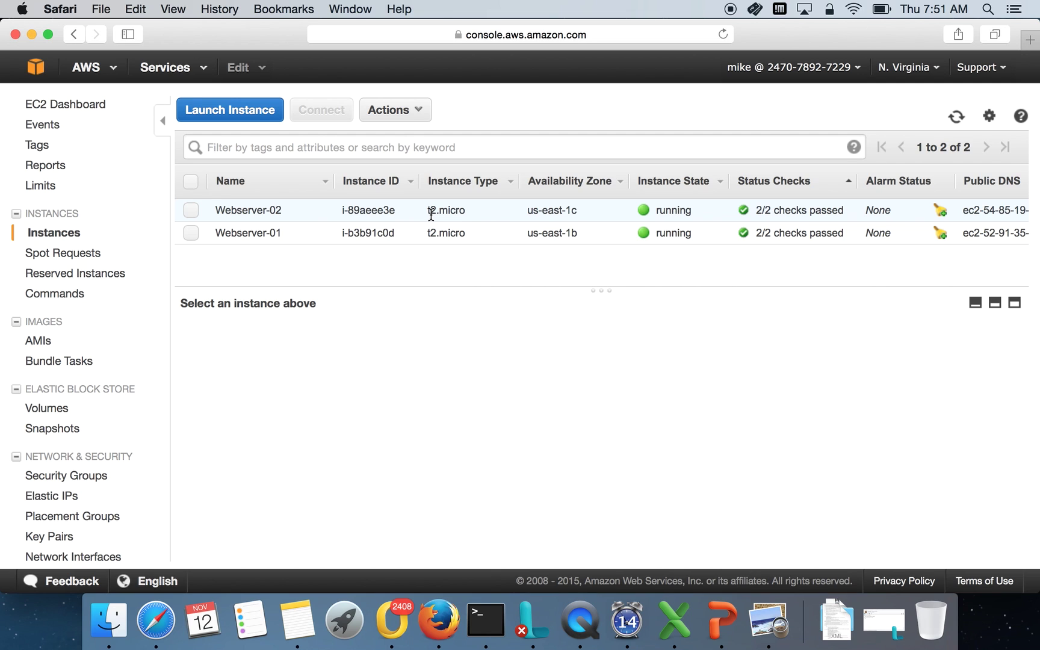
Step: Open the connection instructions for the Webserver-01 instance and copy its example SSH command
{"action": "left_click", "coordinate": [424, 234]}
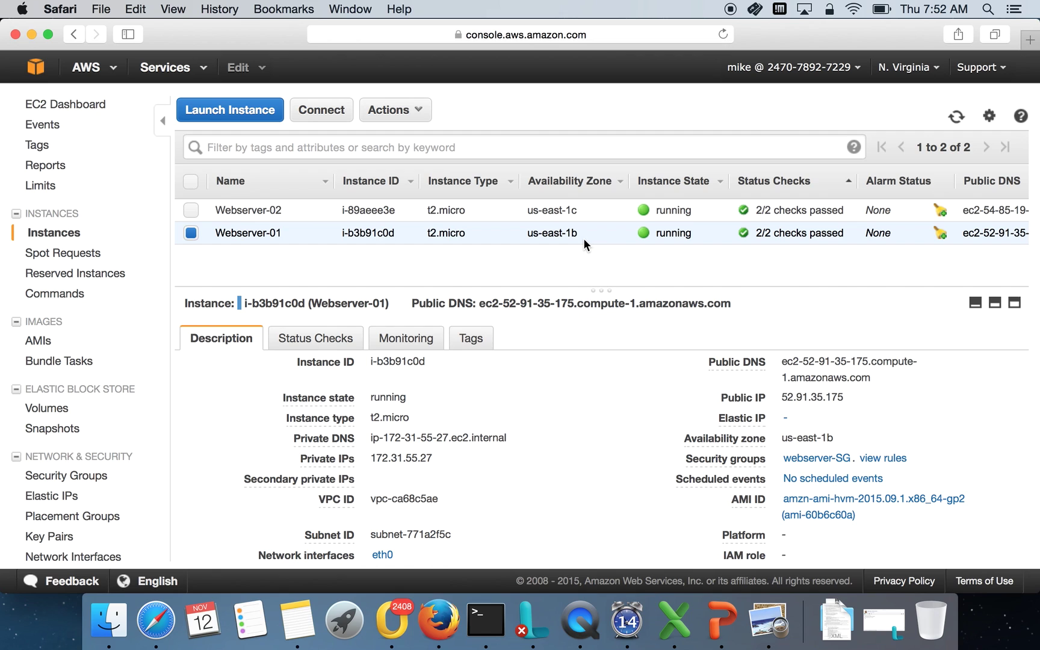
{"action": "left_click", "coordinate": [252, 209]}
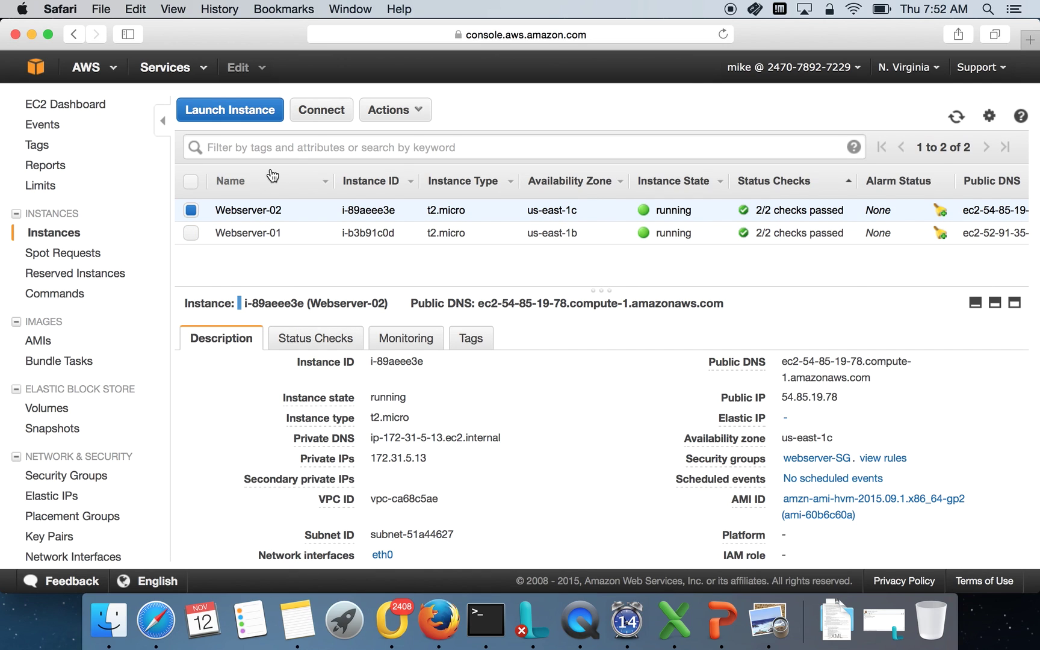
{"action": "left_click", "coordinate": [318, 233]}
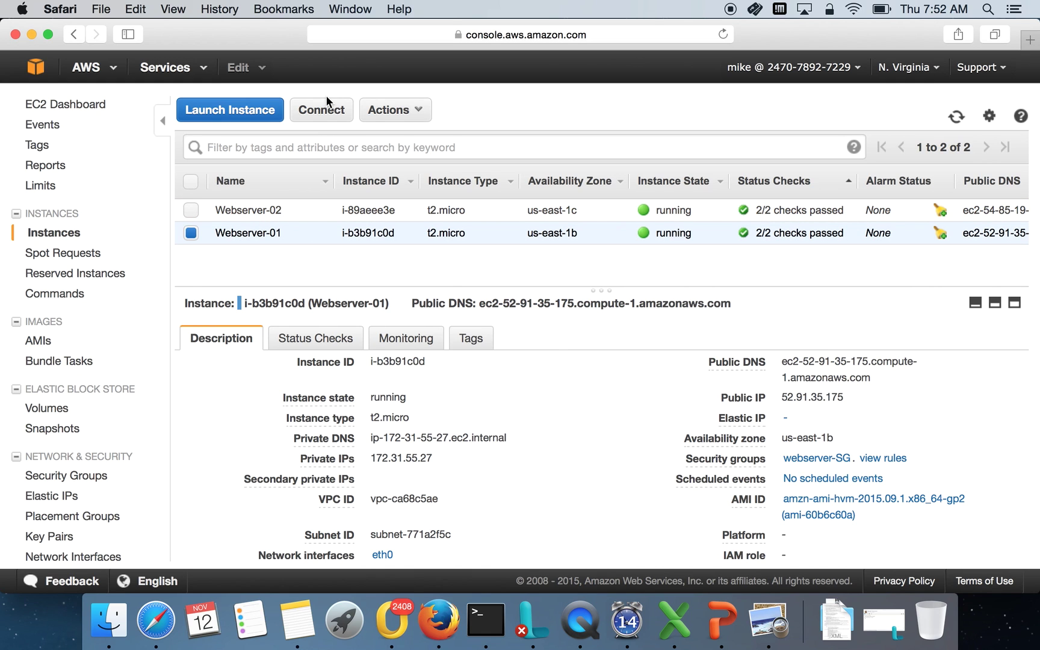
{"action": "left_click", "coordinate": [321, 112]}
{"action": "triple_click", "coordinate": [417, 402]}
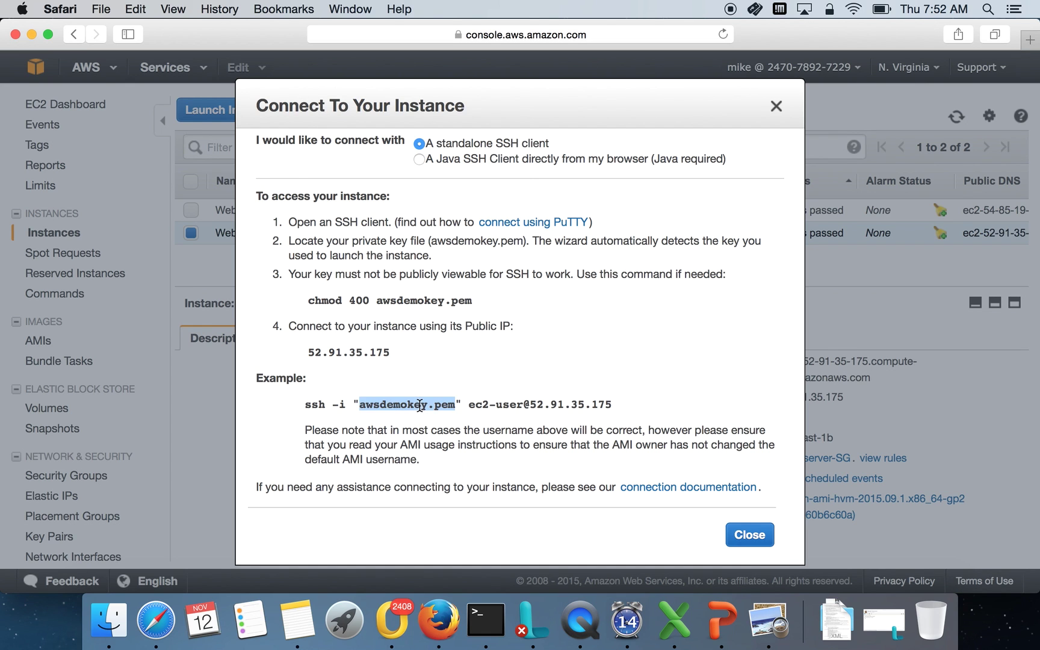
{"action": "right_click", "coordinate": [419, 404]}
{"action": "left_click", "coordinate": [462, 453]}
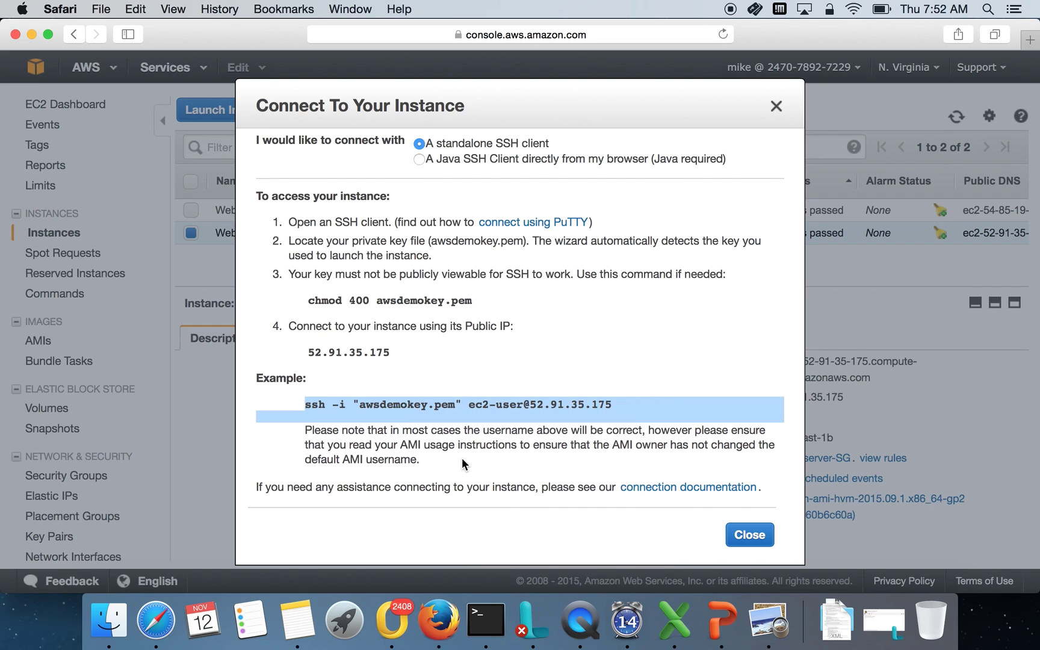
Step: Switch to Terminal, exit the old session, and connect to Webserver-01 from a new window with the copied SSH command
{"action": "left_click", "coordinate": [490, 617]}
{"action": "type", "text": "exit"}
{"action": "key", "text": "Return"}
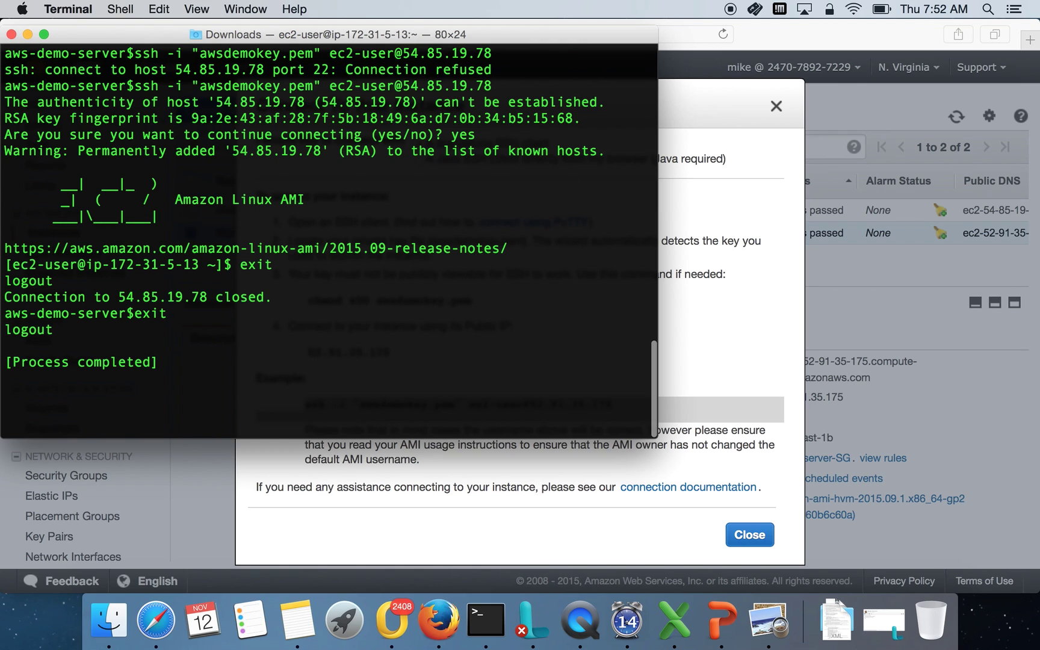
{"action": "right_click", "coordinate": [481, 632]}
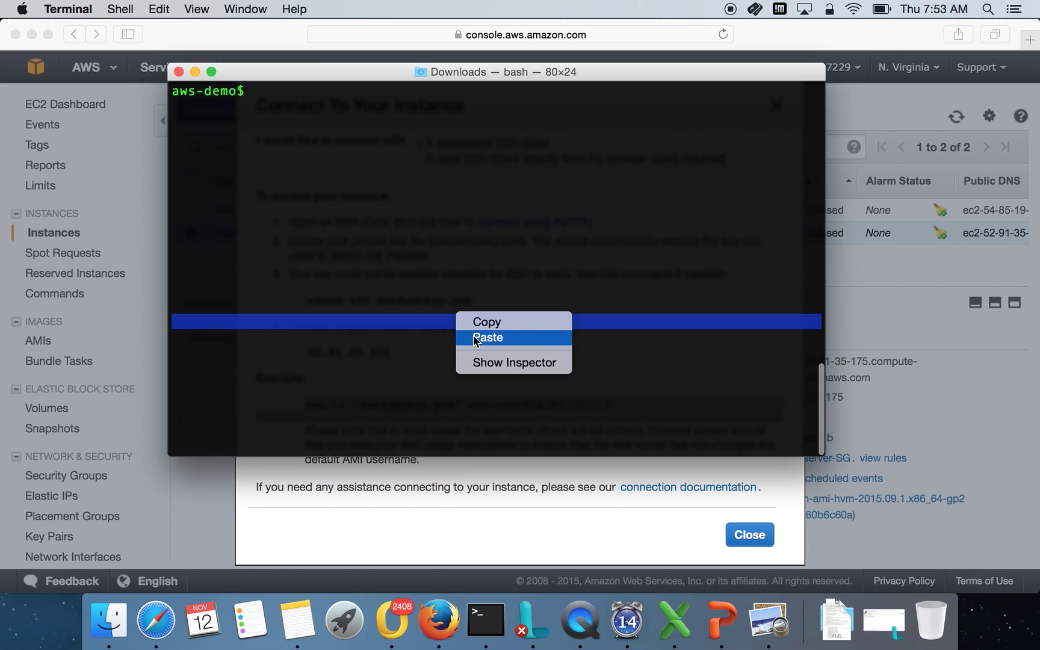
{"action": "left_click", "coordinate": [476, 339]}
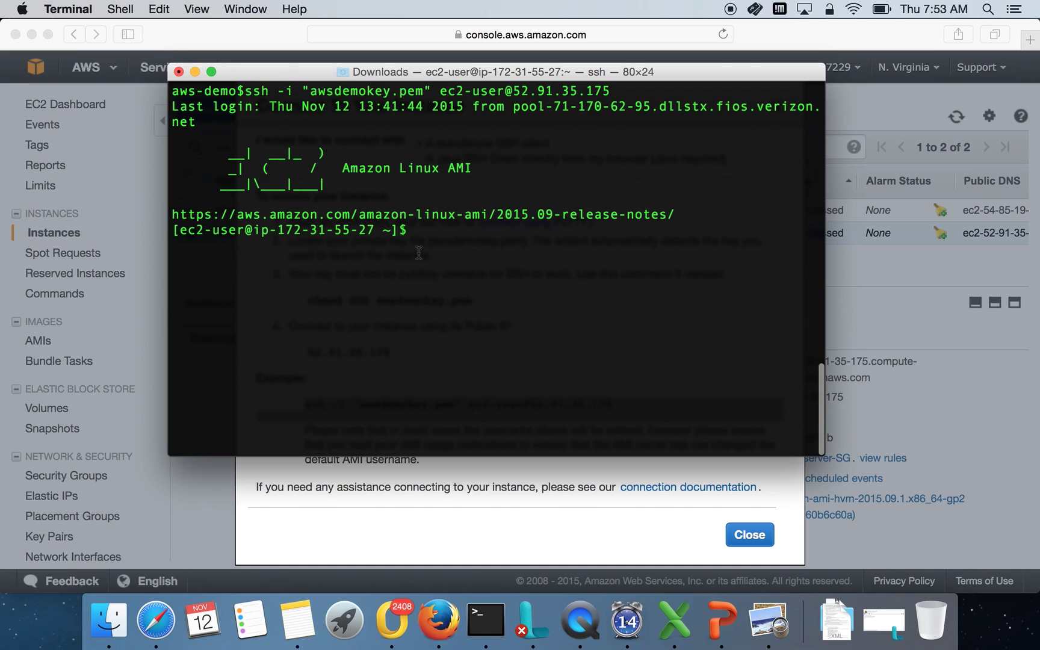
{"action": "type", "text": "sudo yum i"}
{"action": "key", "text": "ctrl+c"}
{"action": "type", "text": "su"}
{"action": "key", "text": "BackSpace"}
{"action": "key", "text": "BackSpace"}
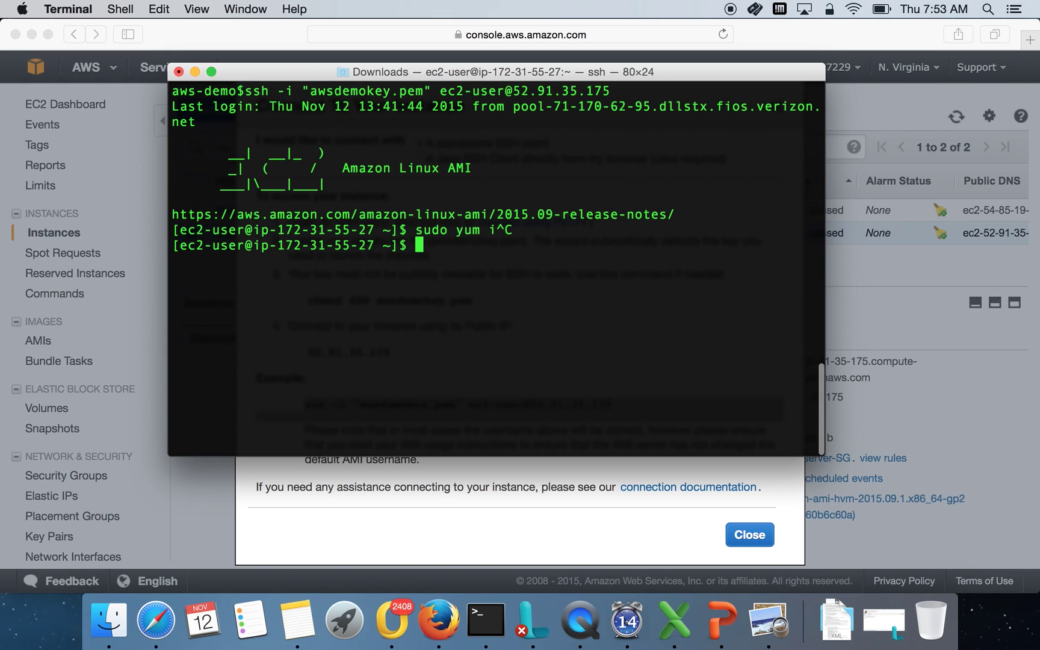
Step: Check for installed http packages with "rpm -qa | grep http", and clear the terminal
{"action": "type", "text": "rpm -qa | grep http"}
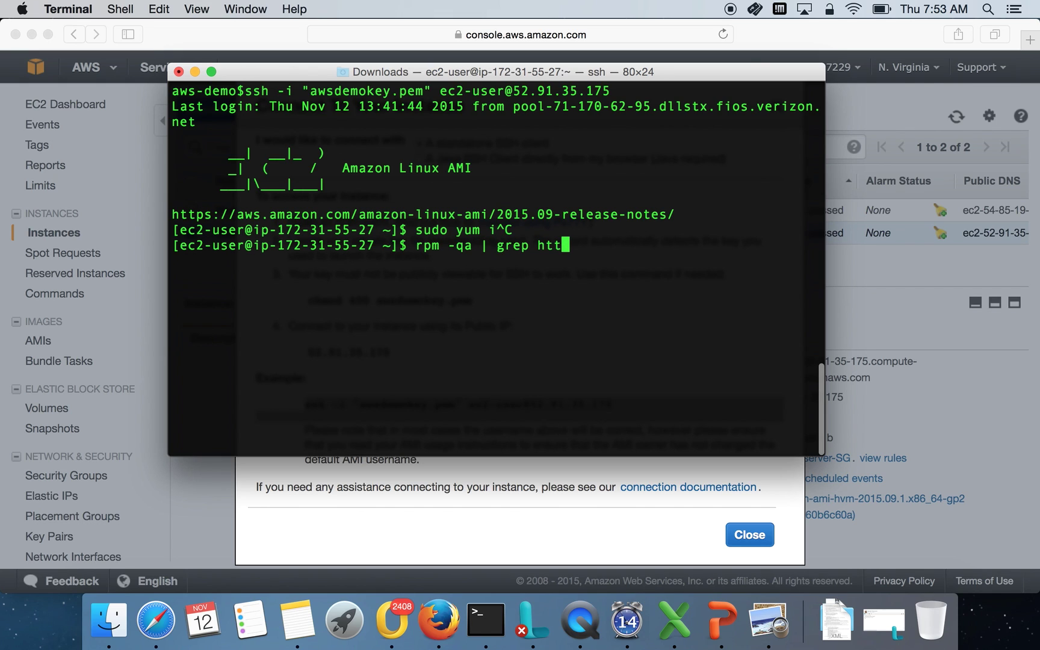
{"action": "key", "text": "Return"}
{"action": "type", "text": "clear"}
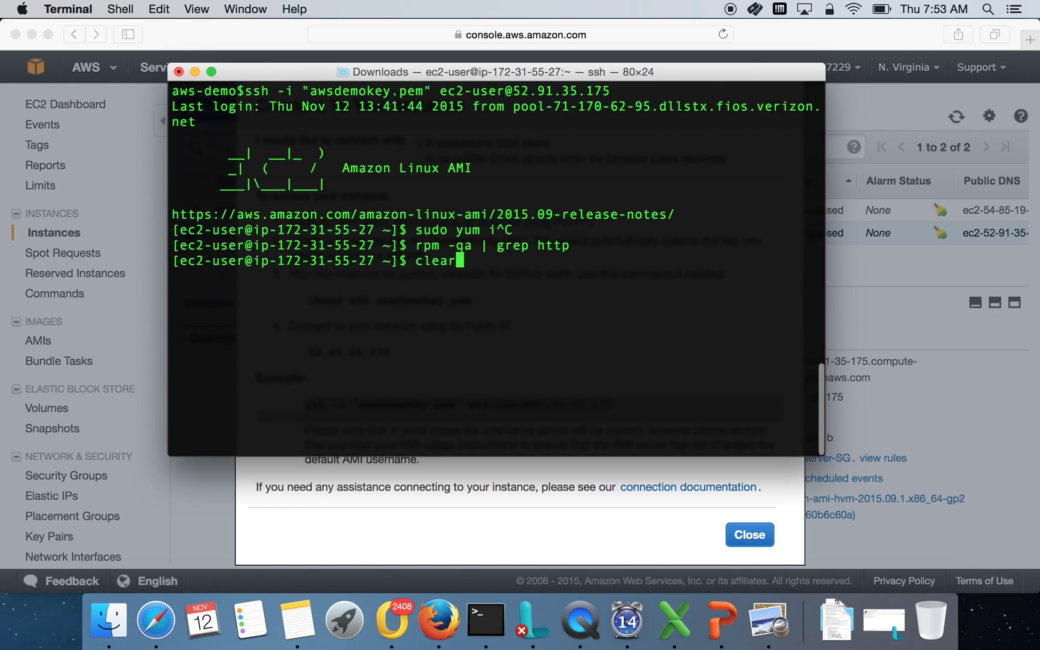
{"action": "key", "text": "Return"}
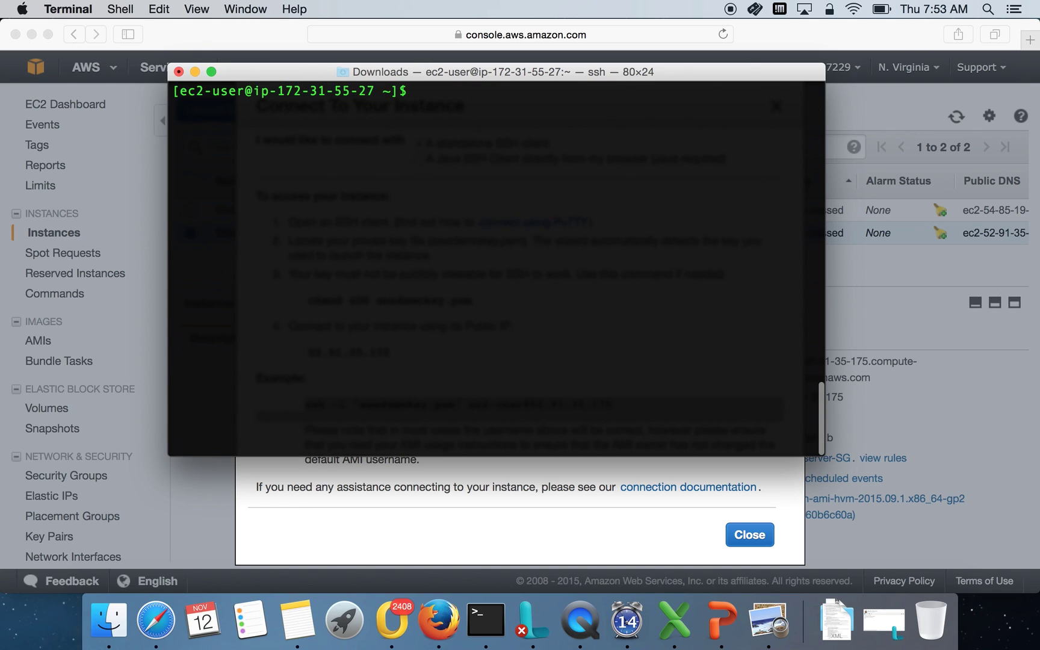
Step: Install the httpd package on the server with "sudo yum install httpd", accepting the transaction with y
{"action": "type", "text": "sudo yum install h"}
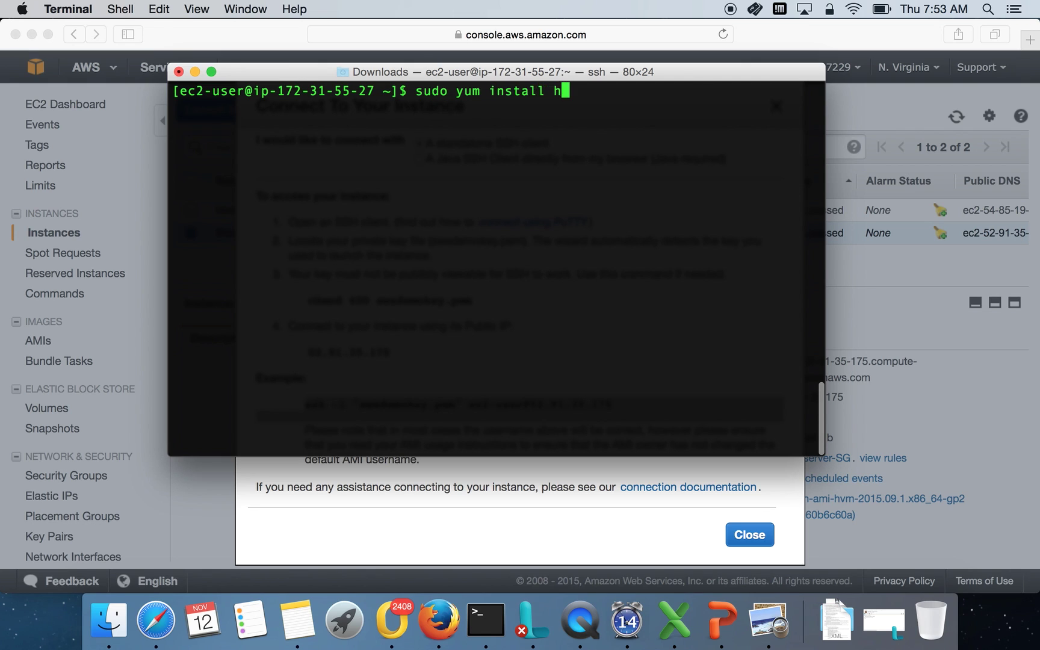
{"action": "type", "text": "ttpd"}
{"action": "key", "text": "Return"}
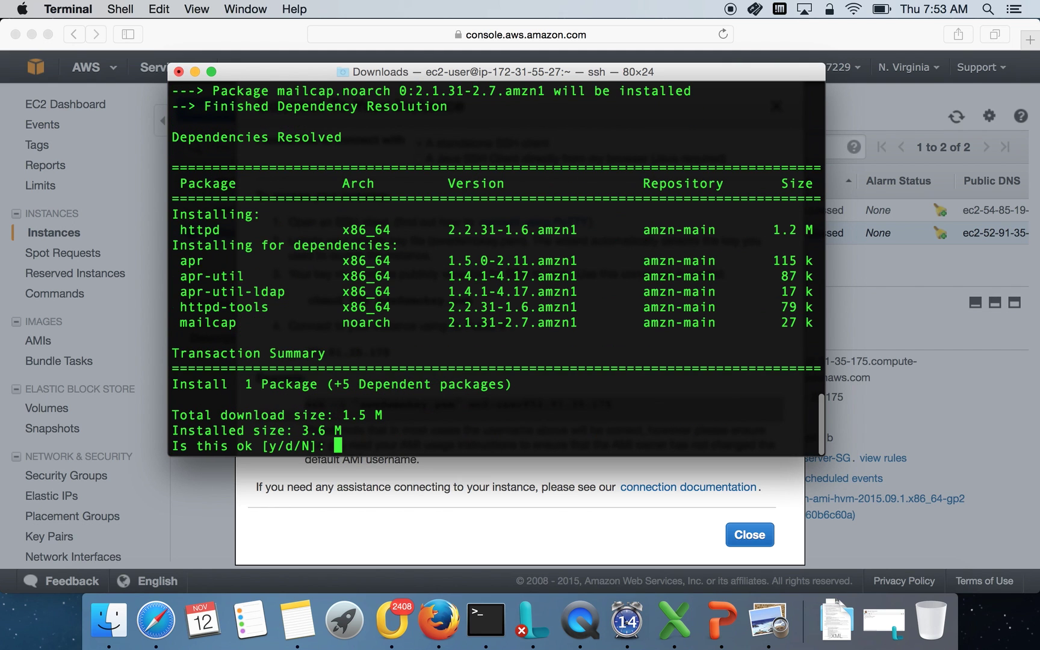
{"action": "type", "text": "y"}
{"action": "key", "text": "Return"}
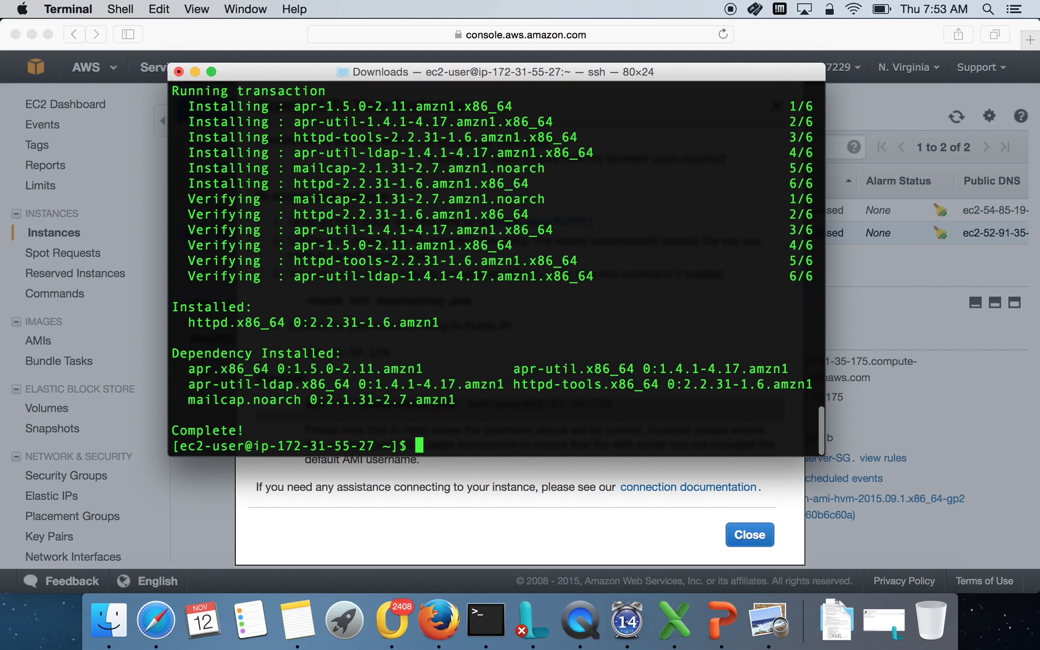
Step: Start the web server with "sudo service httpd start", and clear the terminal
{"action": "type", "text": "sudo service "}
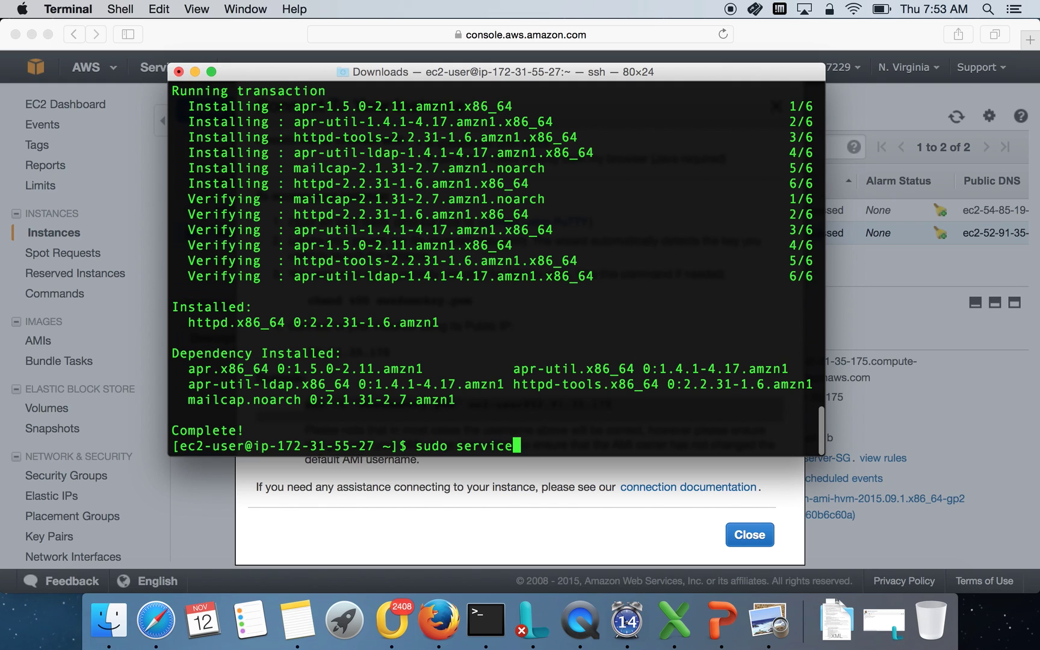
{"action": "type", "text": "httpd start"}
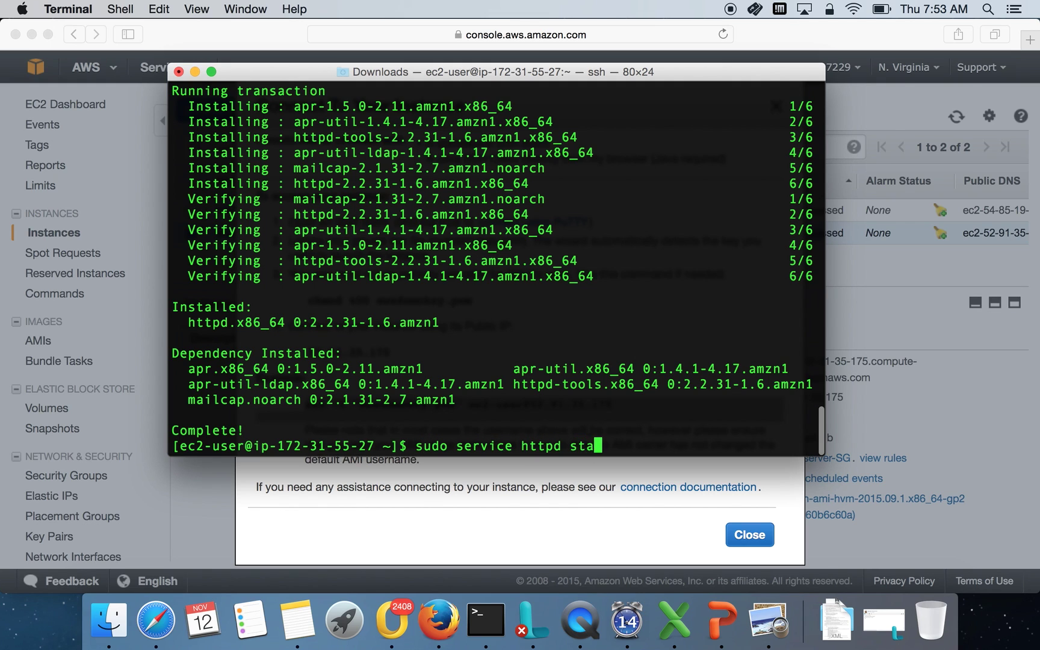
{"action": "key", "text": "Return"}
{"action": "type", "text": "clear"}
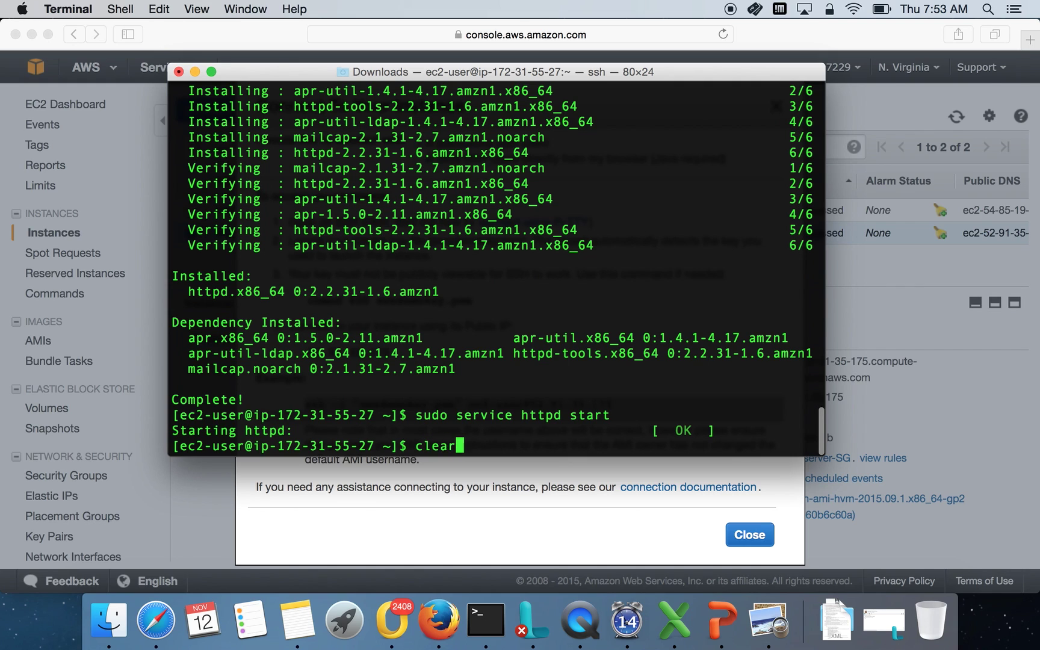
{"action": "key", "text": "Return"}
{"action": "type", "text": "chkc"}
{"action": "key", "text": "BackSpace"}
{"action": "key", "text": "BackSpace"}
{"action": "key", "text": "BackSpace"}
{"action": "key", "text": "BackSpace"}
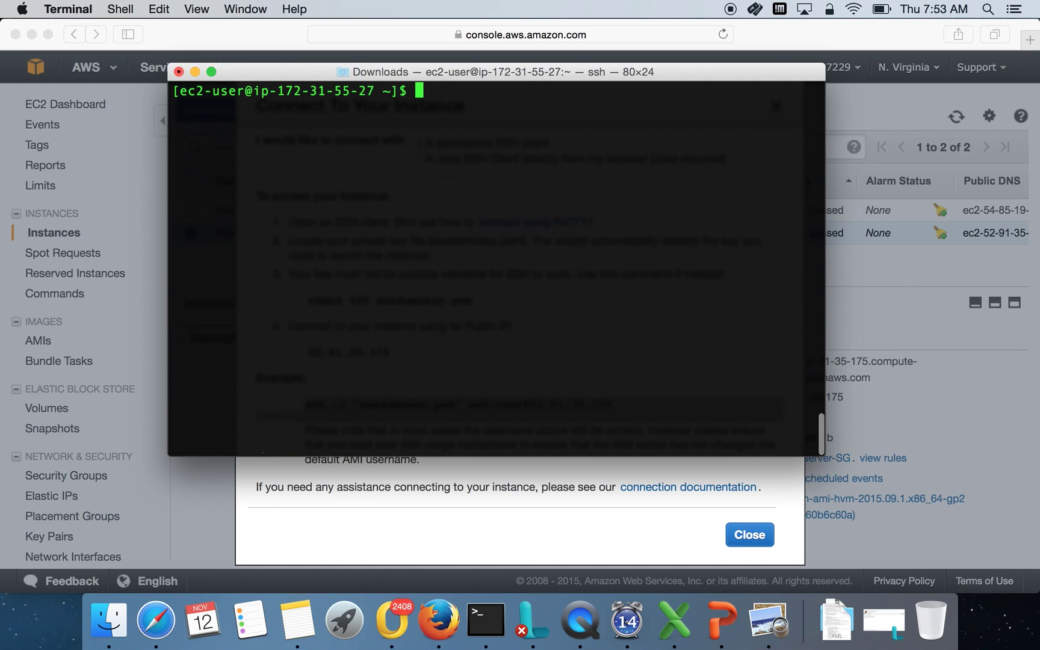
Step: Enable httpd to start at boot with "sudo chkconfig httpd on", and clear the terminal
{"action": "type", "text": "sudo chkconfig httpd on"}
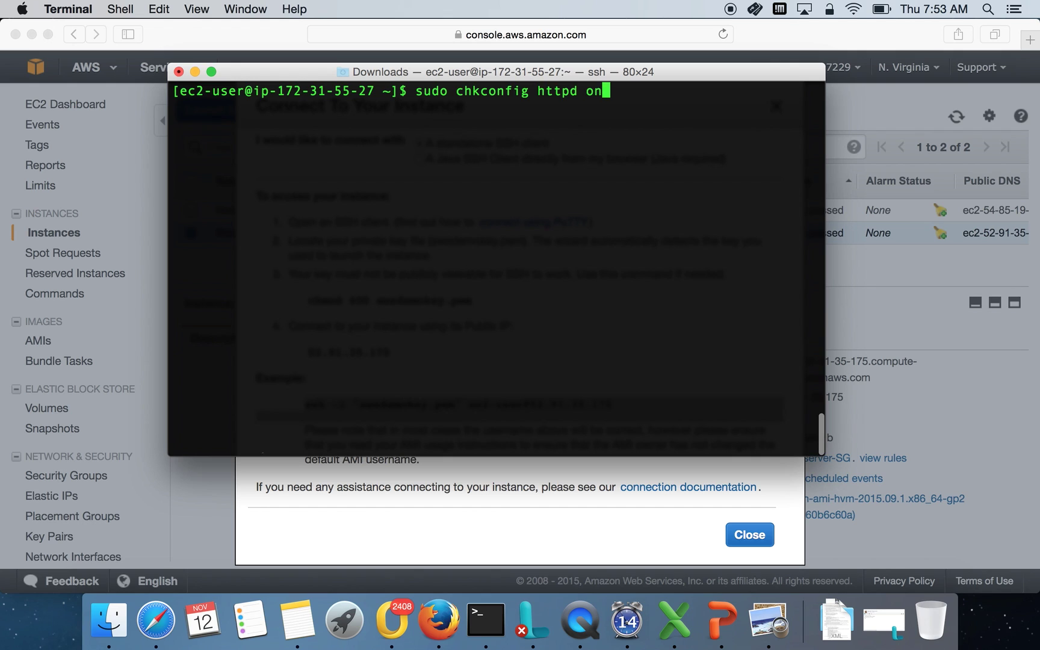
{"action": "key", "text": "Return"}
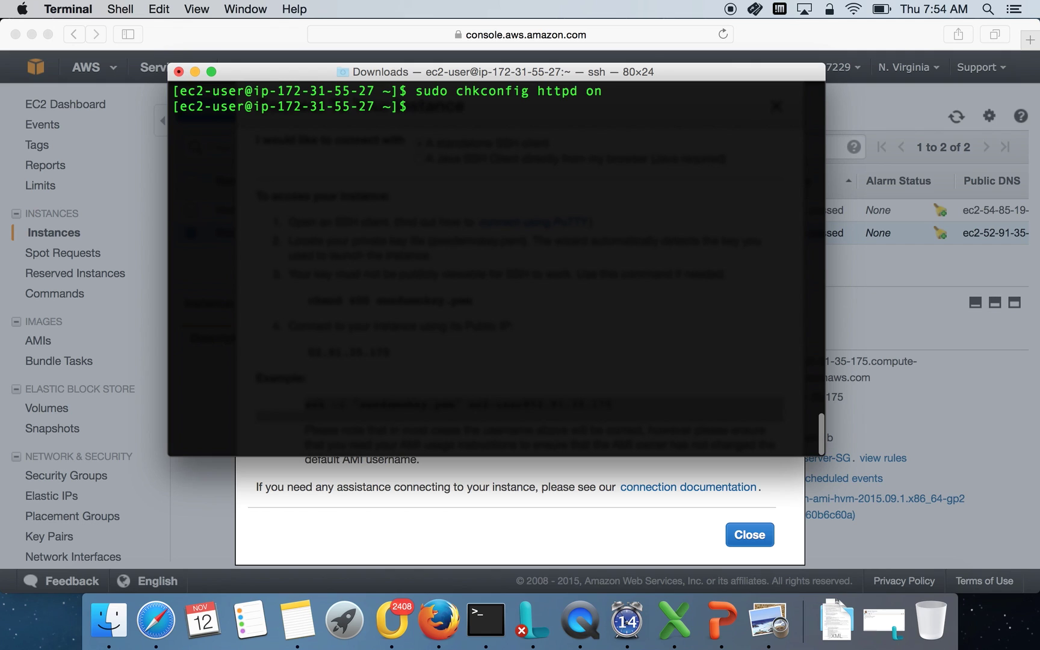
{"action": "type", "text": "clear"}
{"action": "key", "text": "Return"}
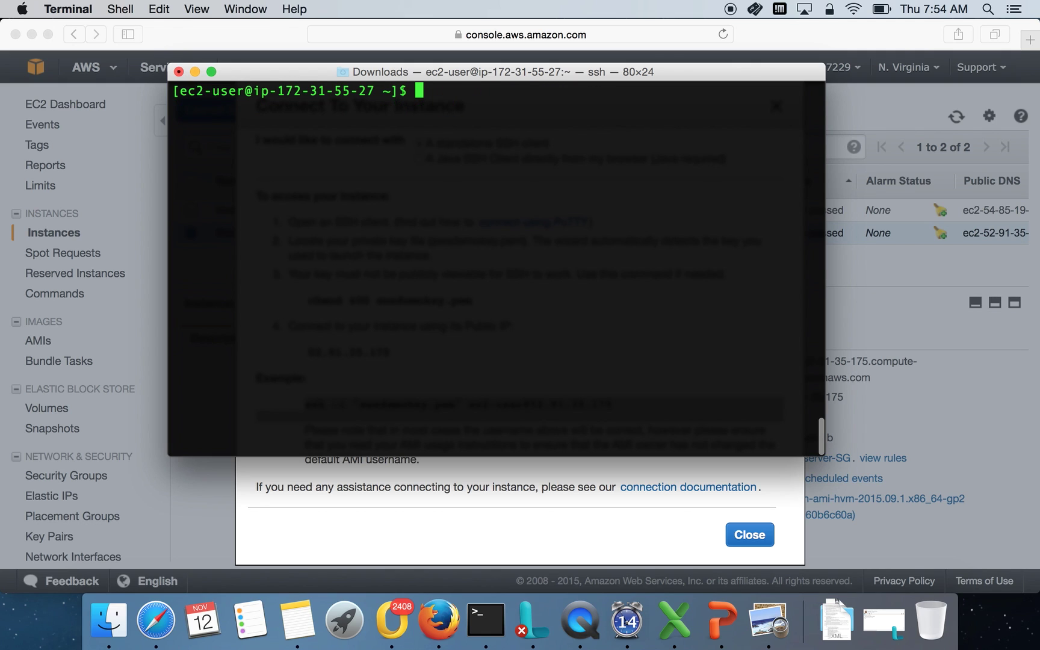
{"action": "type", "text": "serv"}
{"action": "key", "text": "BackSpace"}
{"action": "key", "text": "BackSpace"}
{"action": "key", "text": "BackSpace"}
{"action": "key", "text": "BackSpace"}
Step: Check the web server's state with "sudo service httpd status", and clear the terminal
{"action": "type", "text": "sudo service httpd status"}
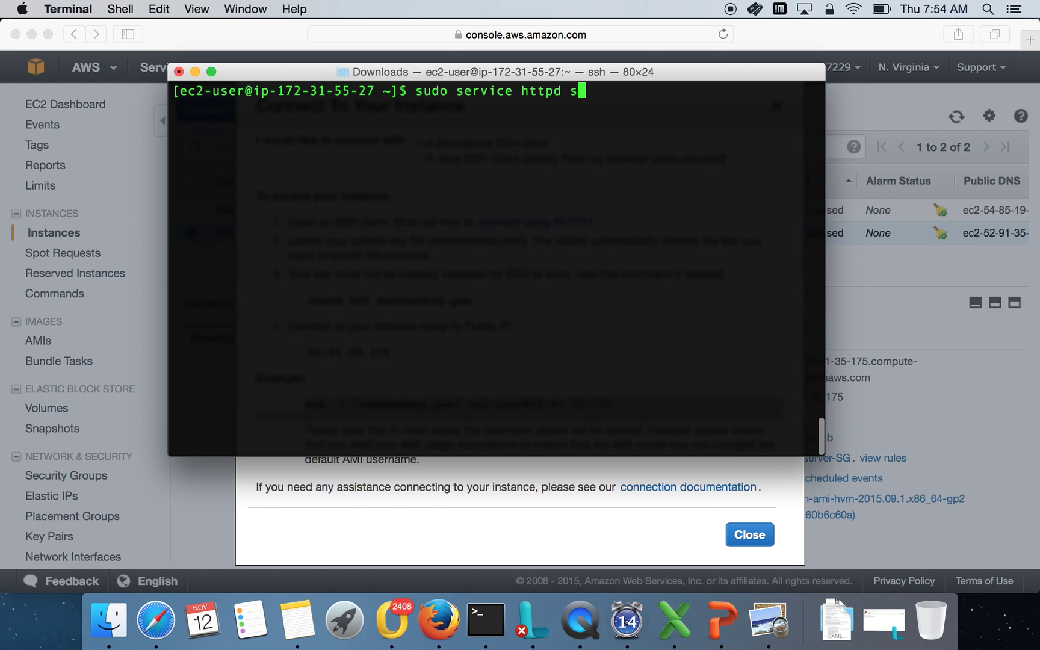
{"action": "key", "text": "Return"}
{"action": "type", "text": "clear"}
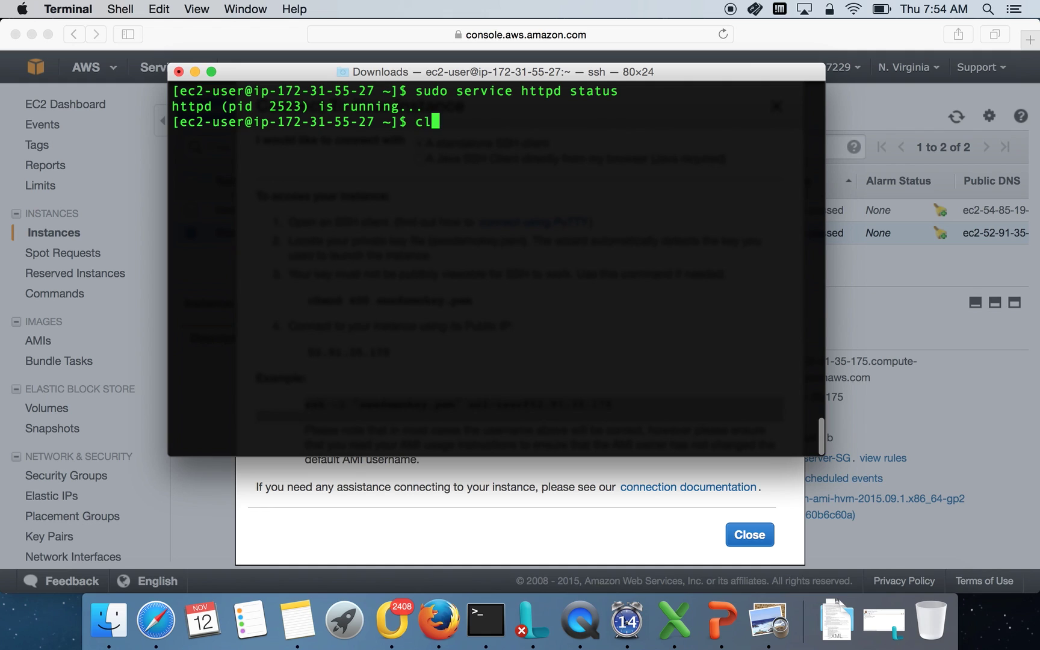
{"action": "key", "text": "Return"}
Step: Open a new file at /var/www/html/index.html in vi with sudo
{"action": "type", "text": "suod"}
{"action": "key", "text": "BackSpace"}
{"action": "key", "text": "BackSpace"}
{"action": "type", "text": "do vu"}
{"action": "key", "text": "BackSpace"}
{"action": "key", "text": "BackSpace"}
{"action": "type", "text": "i /"}
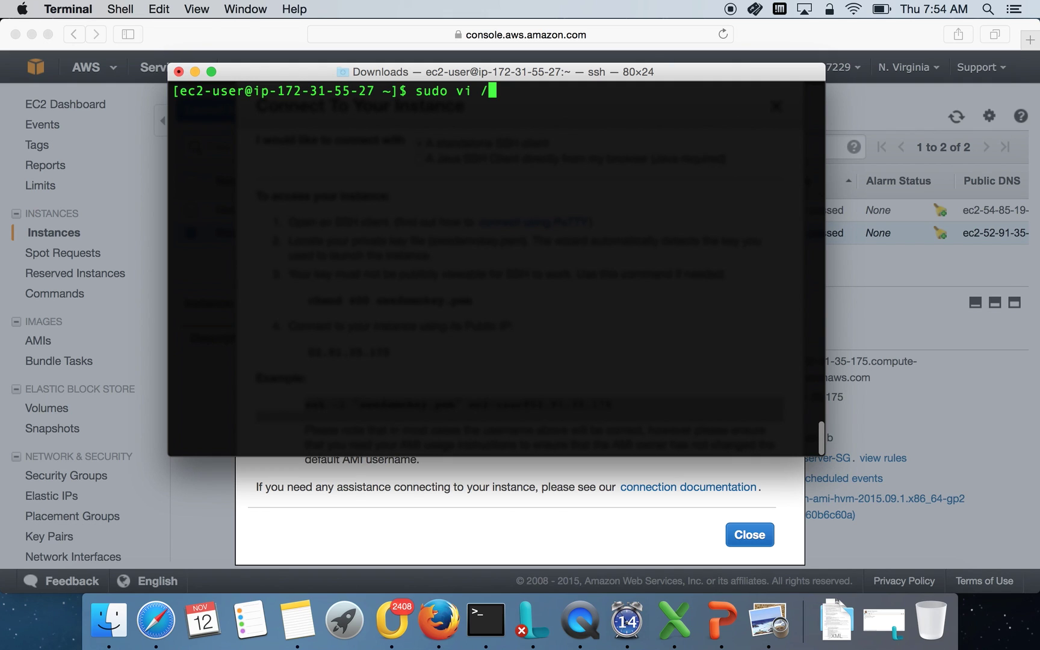
{"action": "type", "text": "var/www/h"}
{"action": "key", "text": "Tab"}
{"action": "type", "text": "index.html"}
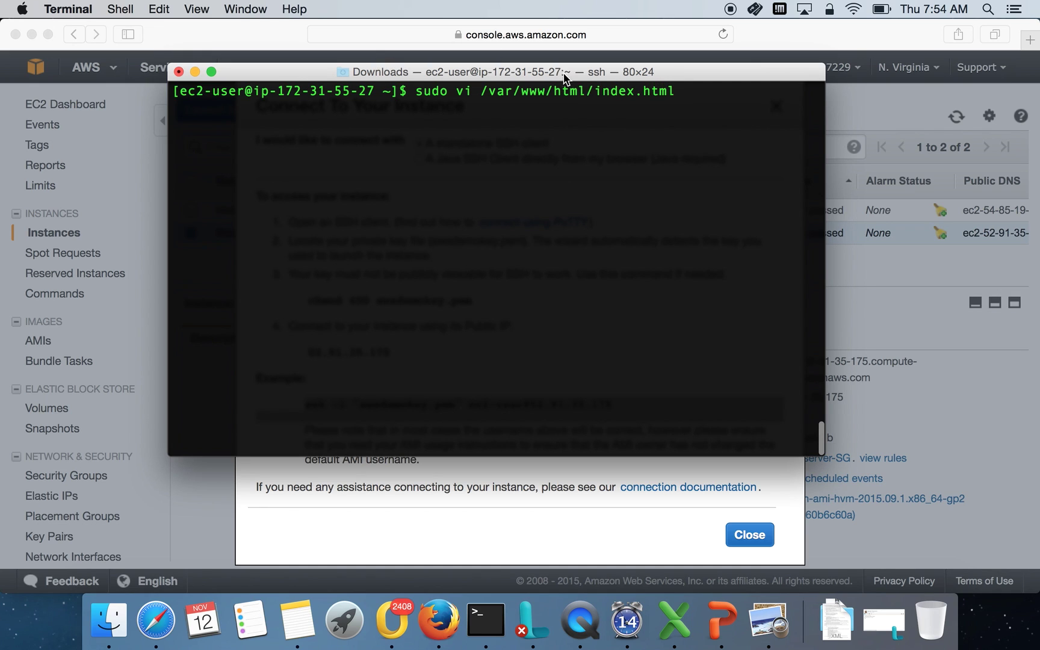
{"action": "left_click_drag", "start_coordinate": [481, 92], "coordinate": [594, 91]}
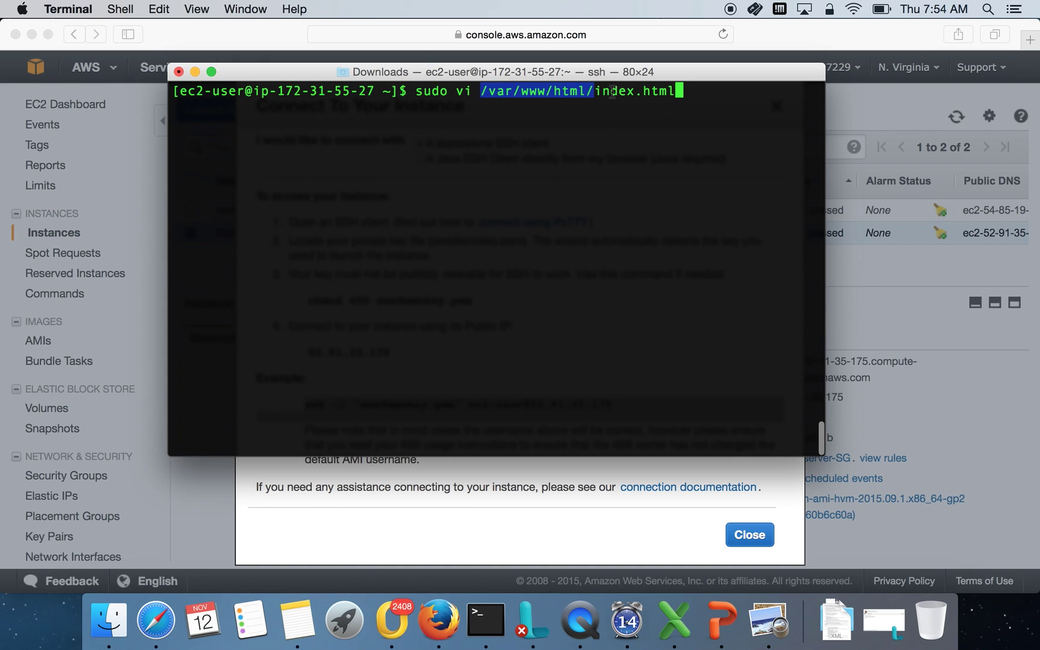
{"action": "left_click_drag", "start_coordinate": [596, 91], "coordinate": [679, 93]}
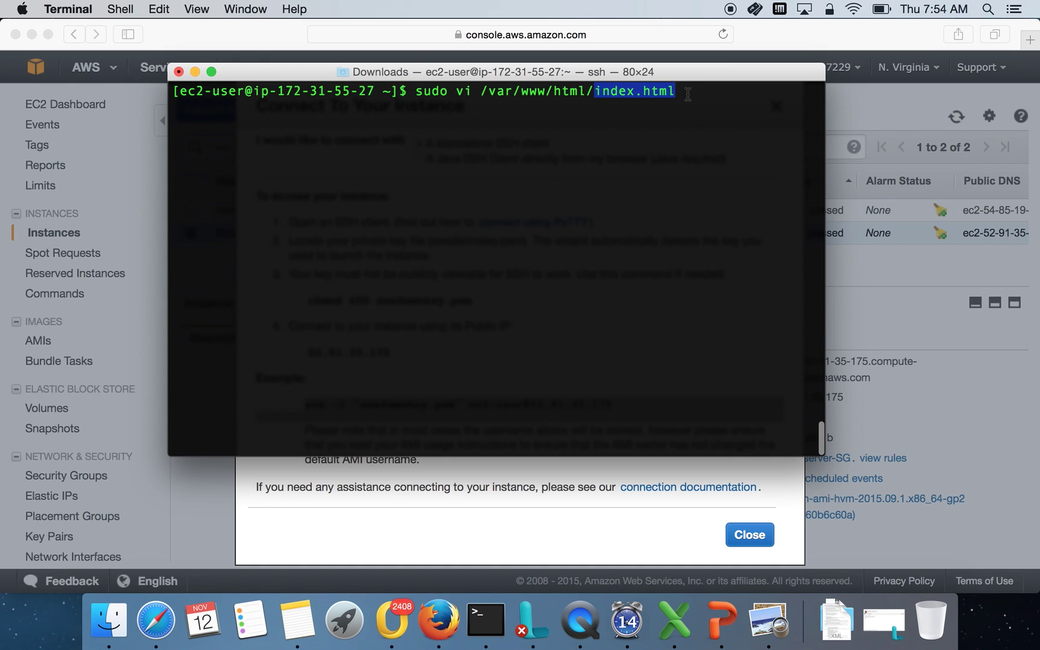
{"action": "left_click", "coordinate": [633, 154]}
{"action": "key", "text": "Return"}
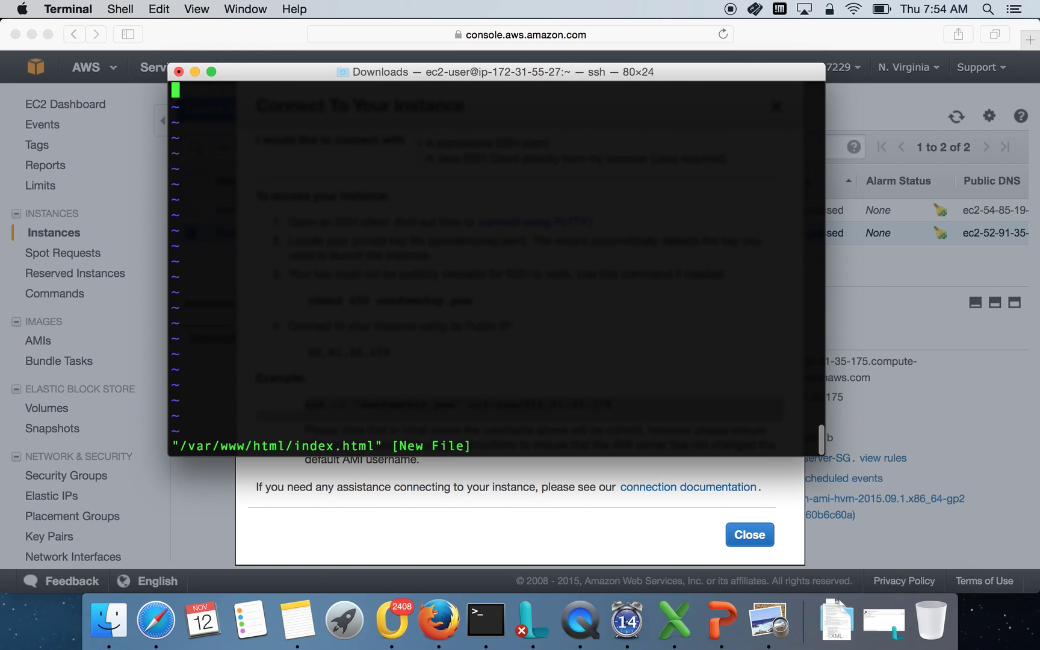
Step: Copy the Hello world HTML block from Notes and paste it into index.html in vi's insert mode
{"action": "key", "text": "i"}
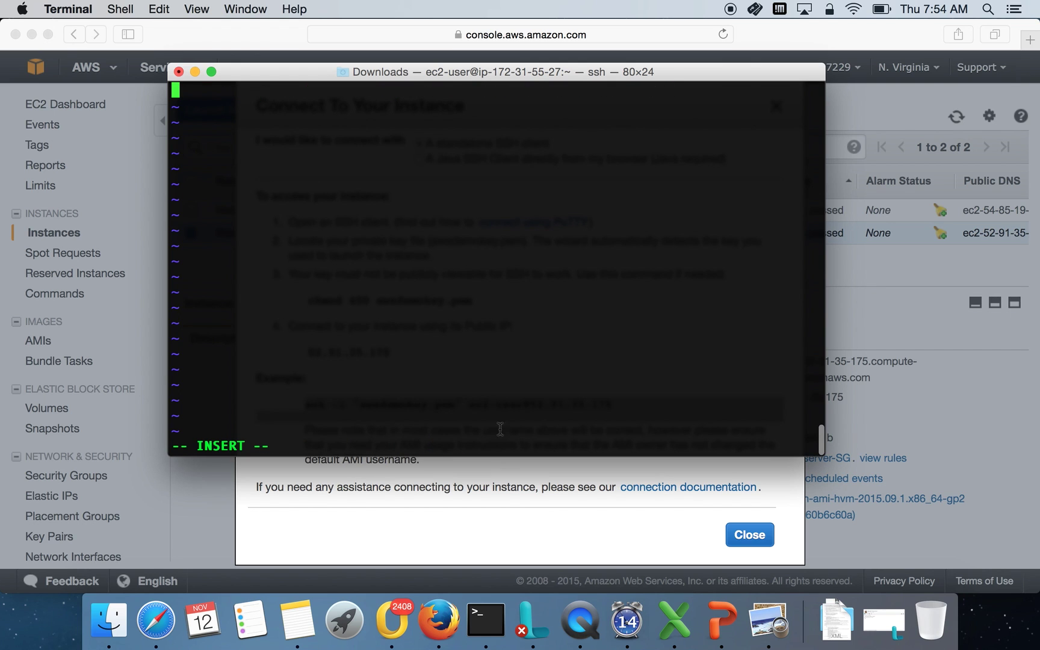
{"action": "left_click", "coordinate": [298, 620]}
{"action": "scroll", "coordinate": [267, 422], "scroll_direction": "down", "scroll_amount": 10}
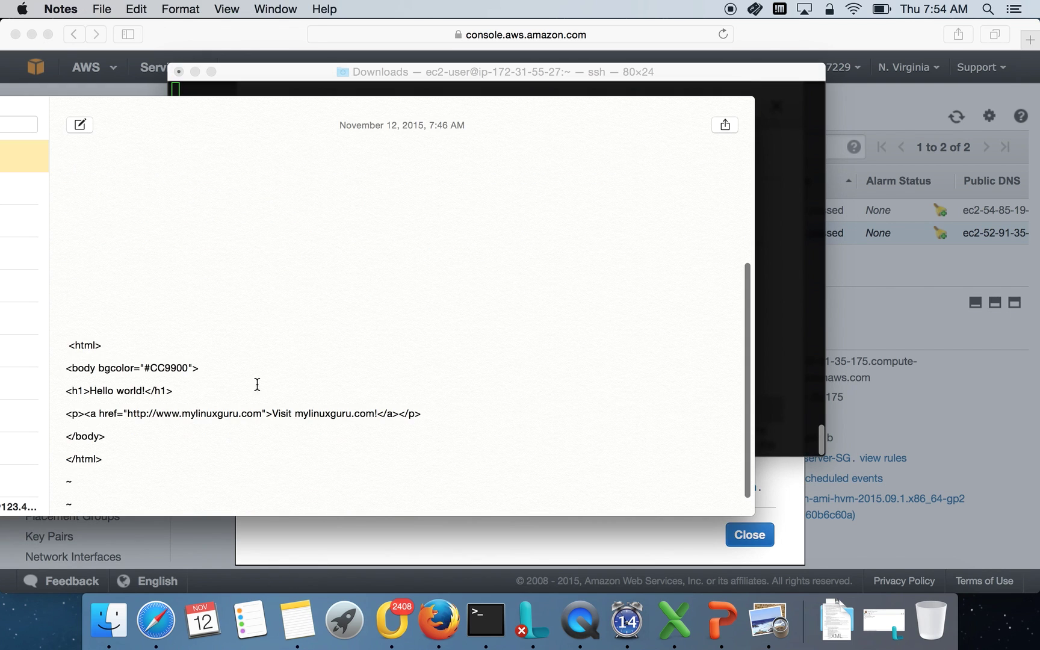
{"action": "left_click_drag", "start_coordinate": [68, 344], "coordinate": [141, 452]}
{"action": "key", "text": "super+c"}
{"action": "left_click", "coordinate": [779, 160]}
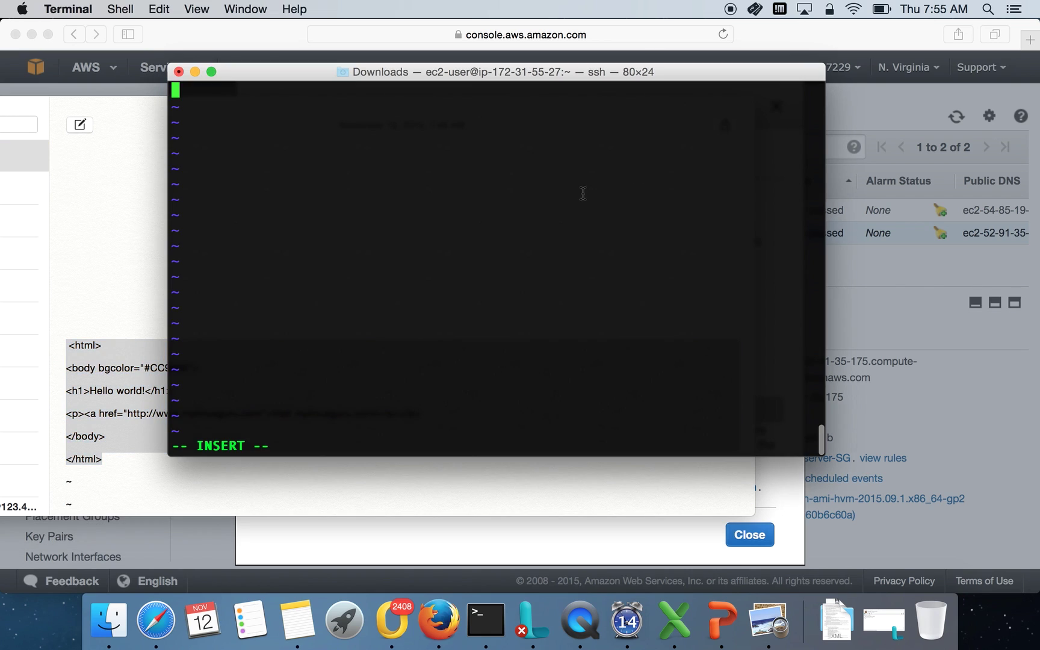
{"action": "right_click", "coordinate": [583, 192]}
{"action": "left_click", "coordinate": [605, 215]}
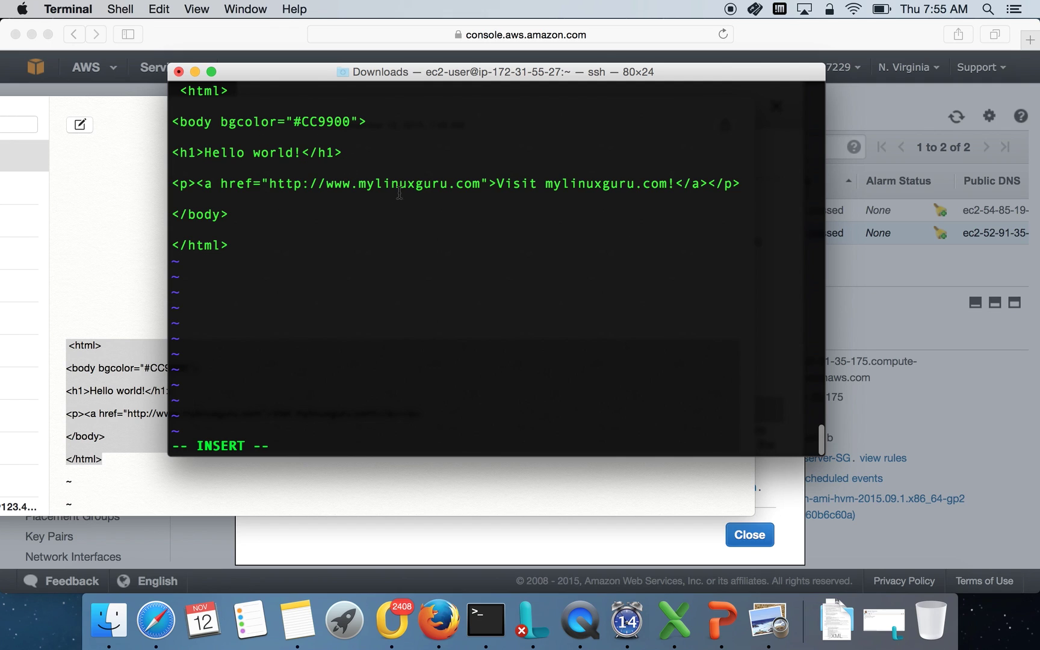
Step: Save index.html and quit vi with :wq
{"action": "left_click_drag", "start_coordinate": [330, 181], "coordinate": [408, 184]}
{"action": "left_click", "coordinate": [431, 241]}
{"action": "key", "text": "Escape"}
{"action": "type", "text": ":wq"}
{"action": "key", "text": "Return"}
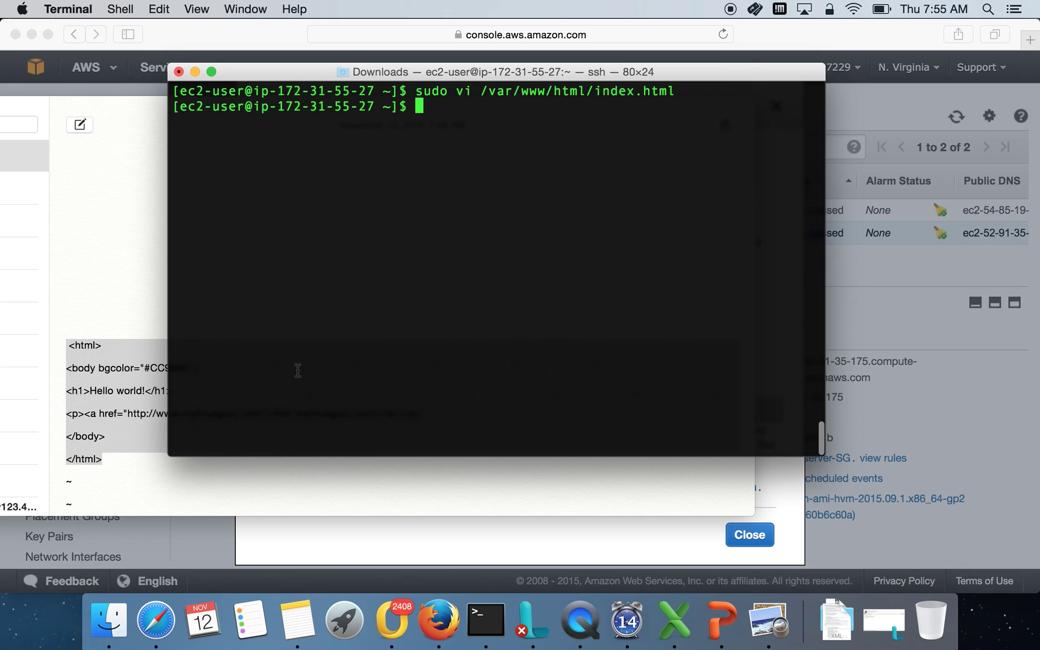
Step: Restart the web server with "sudo service httpd restart"
{"action": "type", "text": "sudo service http"}
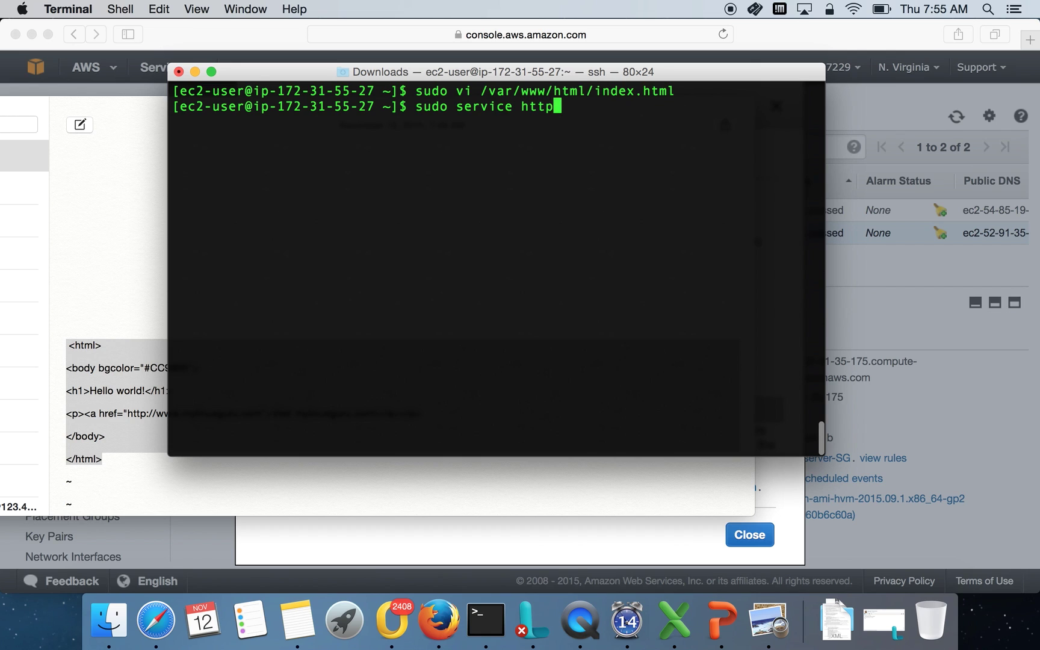
{"action": "type", "text": "d restart"}
{"action": "key", "text": "Return"}
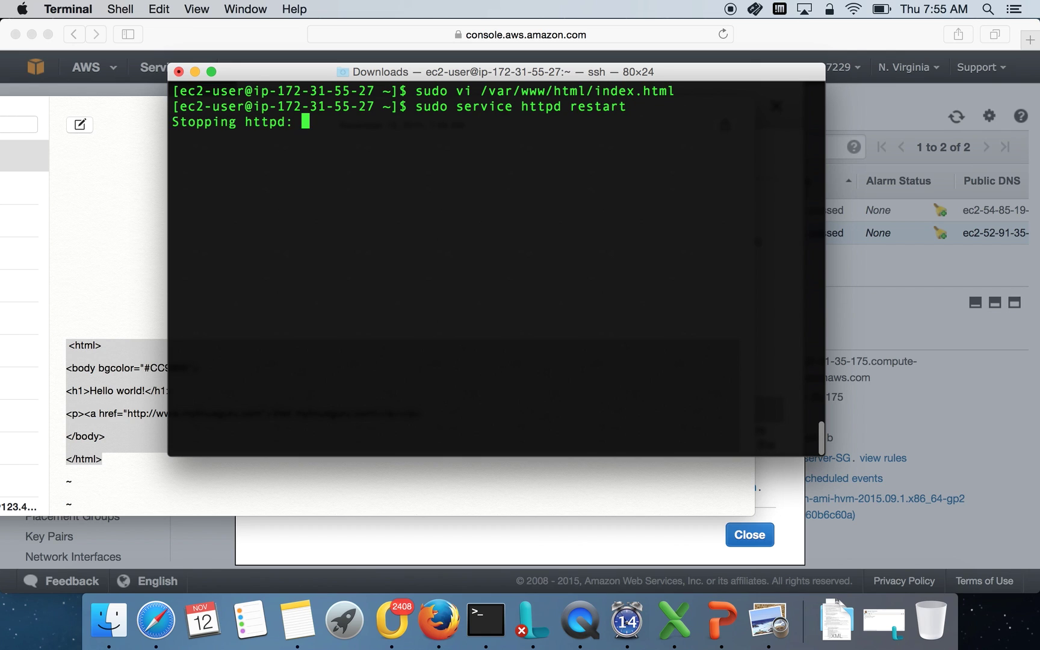
Step: Copy Webserver-01's public IP 52.91.35.175 from the connection instructions in Safari and load it in Firefox to test the page
{"action": "left_click", "coordinate": [961, 405]}
{"action": "left_click", "coordinate": [543, 421]}
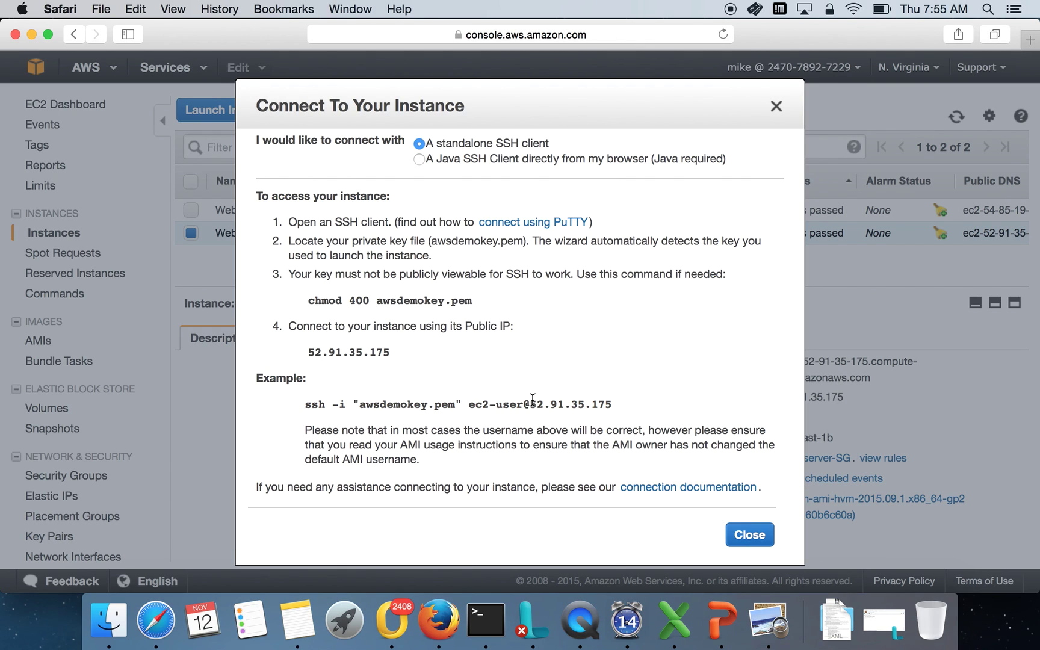
{"action": "left_click_drag", "start_coordinate": [532, 399], "coordinate": [663, 401]}
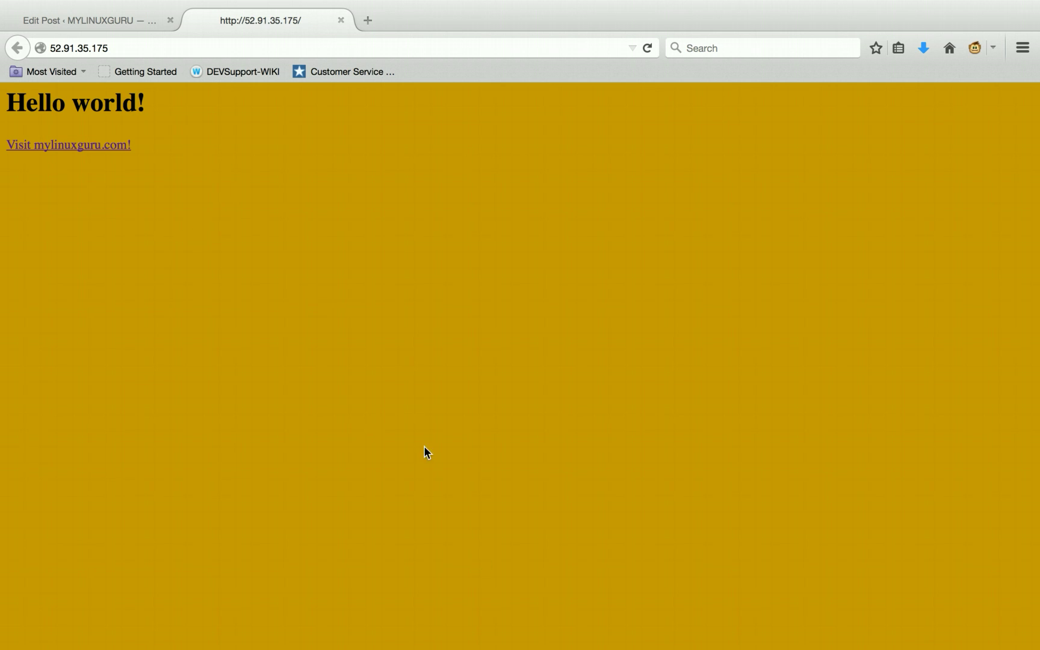
Step: Back in Safari, replace the open connection instructions with those for Webserver-02 and copy its example SSH command
{"action": "mouse_move", "coordinate": [528, 647]}
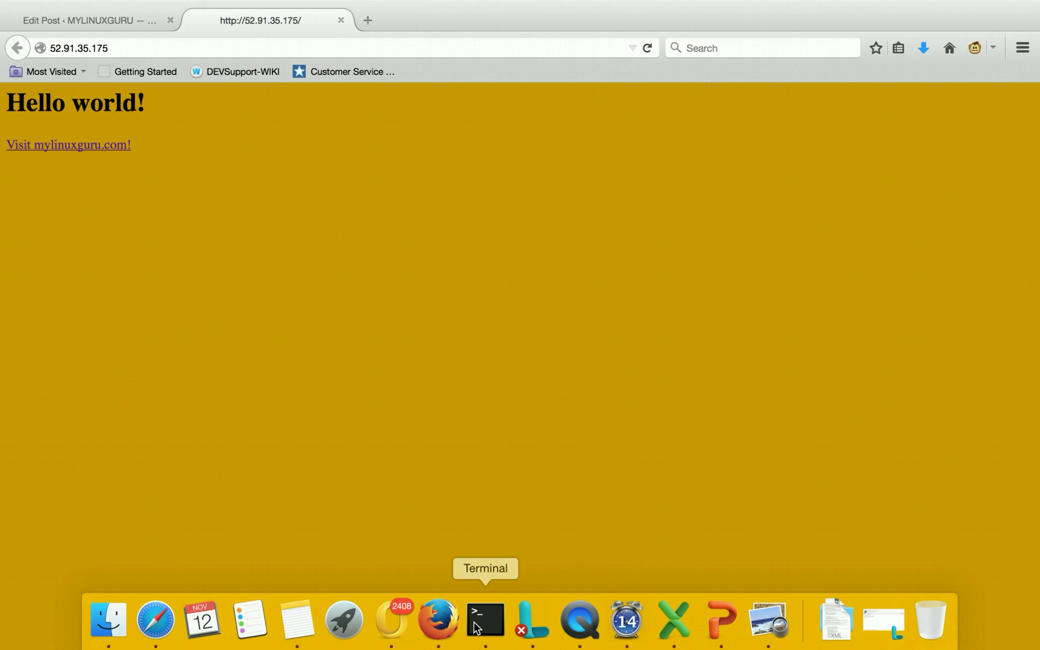
{"action": "left_click", "coordinate": [165, 623]}
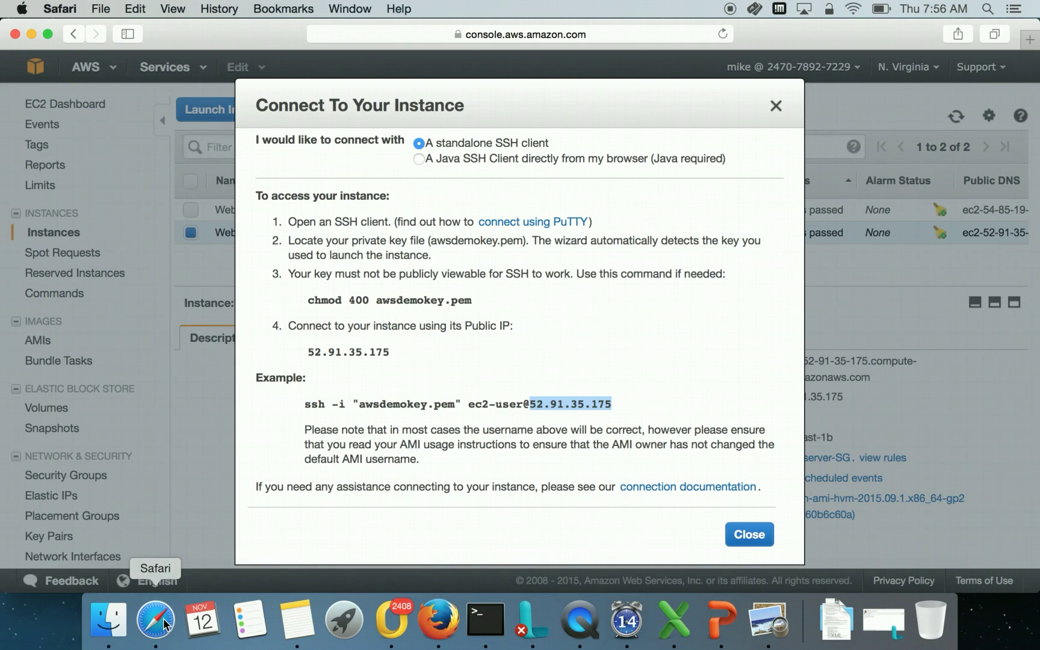
{"action": "left_click", "coordinate": [776, 106]}
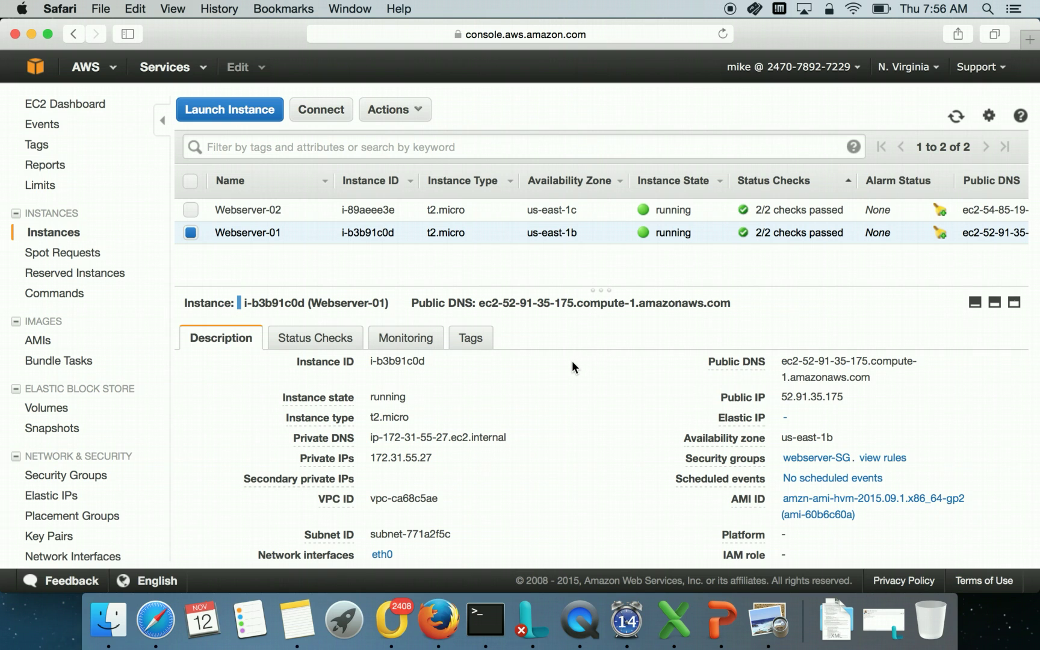
{"action": "left_click", "coordinate": [249, 210]}
{"action": "left_click", "coordinate": [334, 115]}
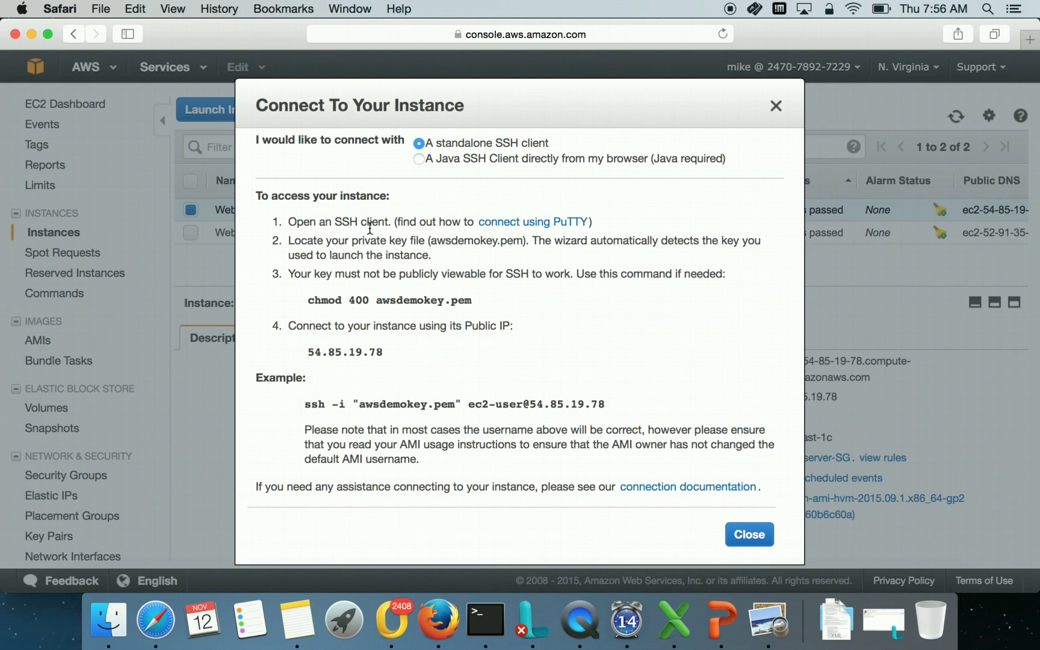
{"action": "left_click_drag", "start_coordinate": [297, 403], "coordinate": [630, 409]}
{"action": "key", "text": "super+c"}
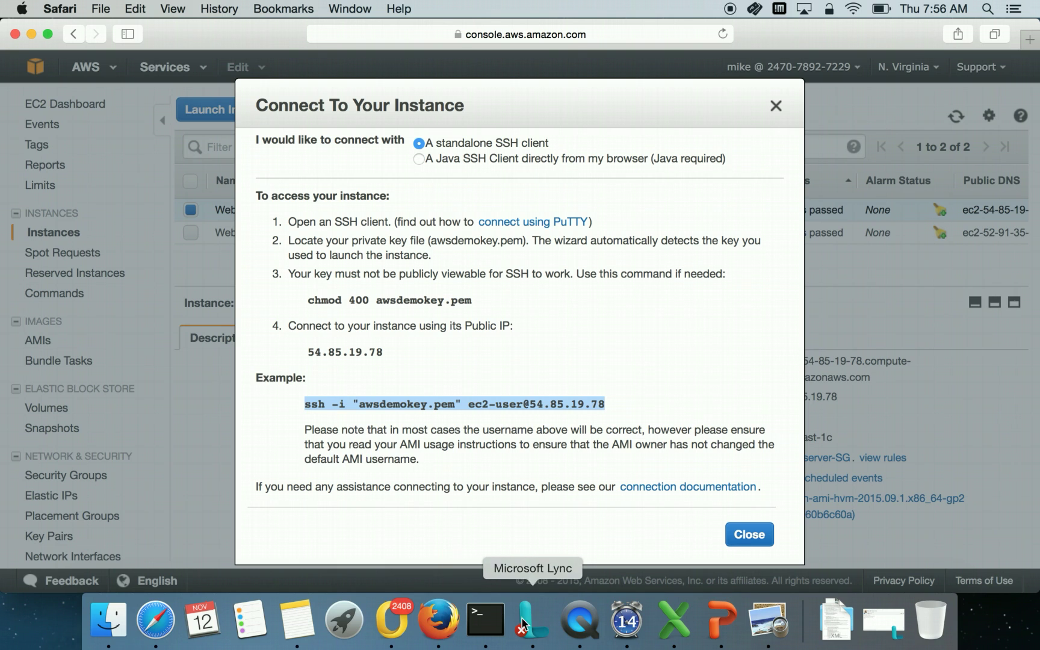
Step: In Terminal, end the SSH session to Webserver-01 with "exit" and clear the terminal
{"action": "left_click", "coordinate": [486, 620]}
{"action": "type", "text": "exit"}
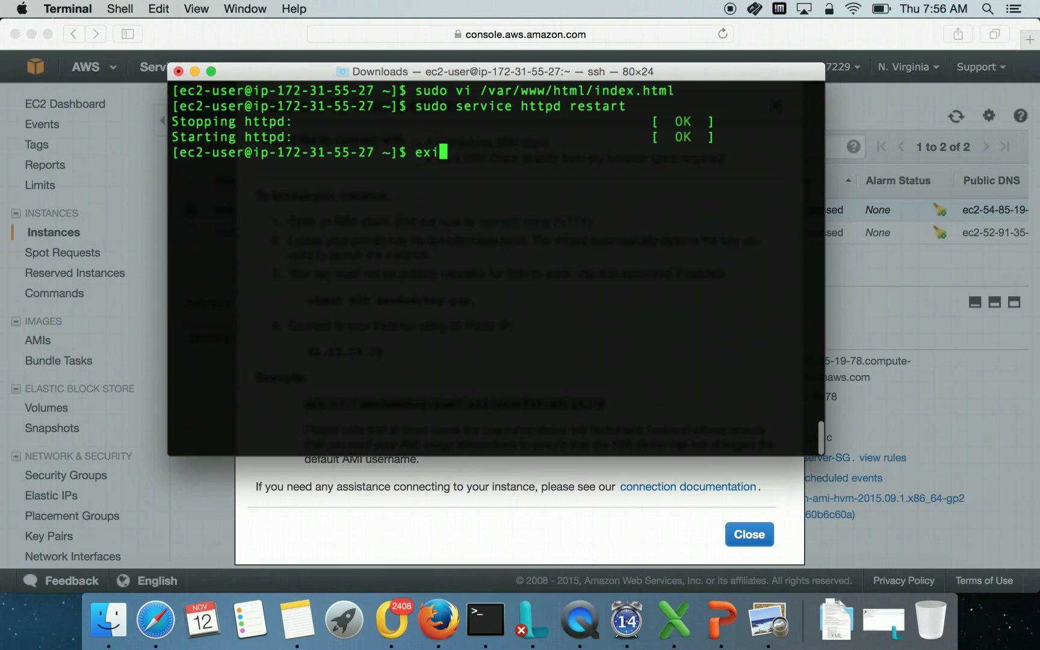
{"action": "key", "text": "Return"}
{"action": "key", "text": "Return"}
{"action": "key", "text": "Return"}
{"action": "type", "text": "clear"}
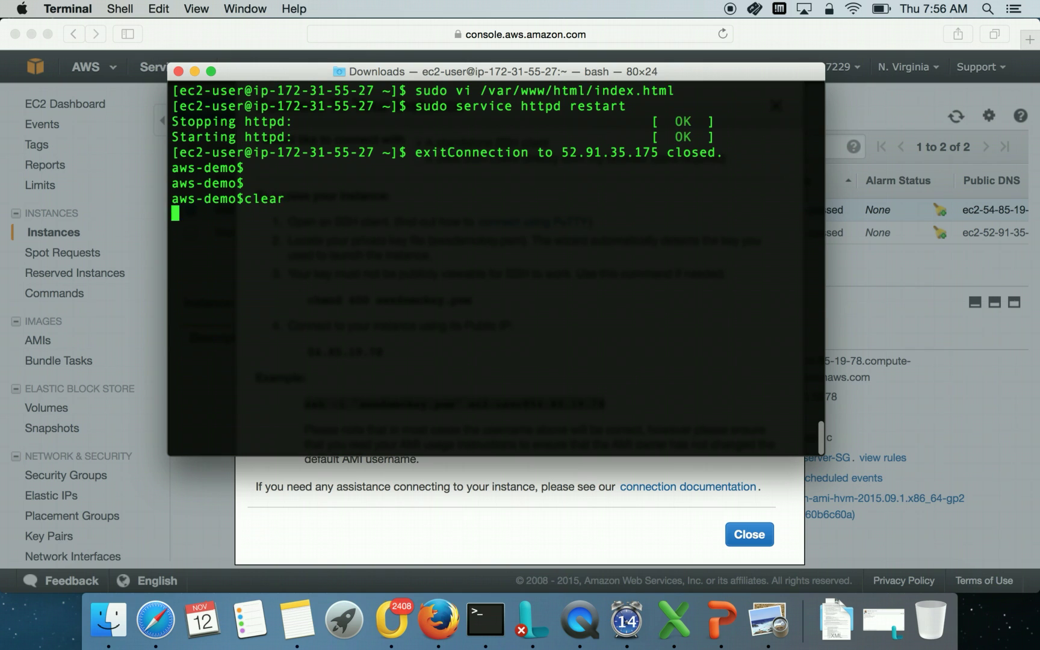
{"action": "key", "text": "Return"}
{"action": "right_click", "coordinate": [463, 202]}
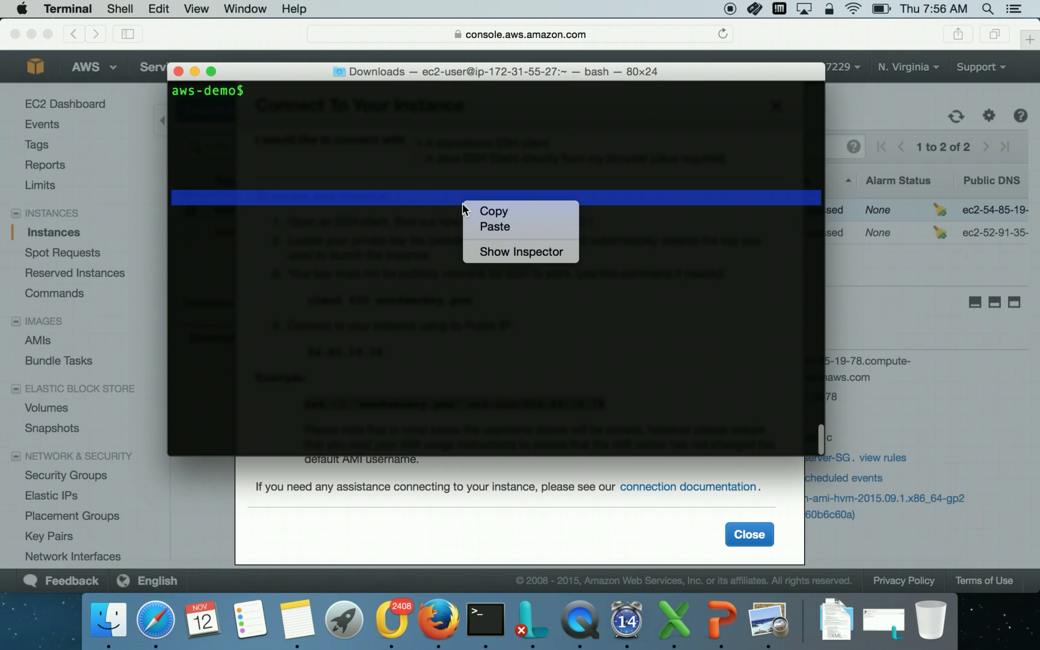
{"action": "left_click", "coordinate": [488, 227]}
{"action": "key", "text": "Return"}
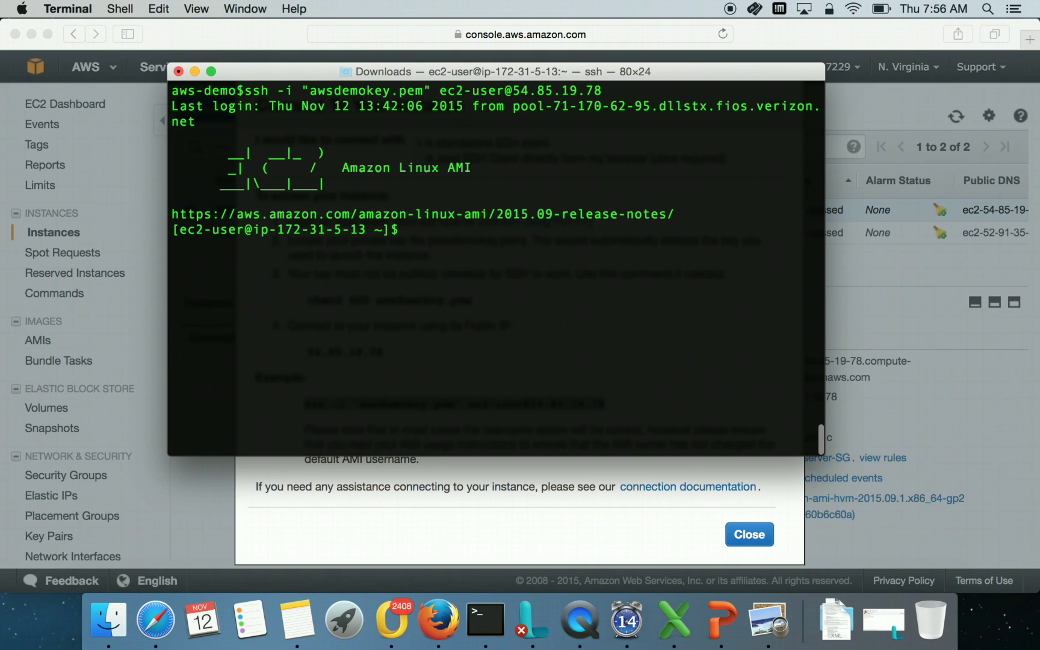
Step: Install Apache on Webserver-02 with "sudo yum install httpd", accepting the installation with y
{"action": "type", "text": "suod"}
{"action": "key", "text": "BackSpace"}
{"action": "key", "text": "BackSpace"}
{"action": "type", "text": "do yum install httpd"}
{"action": "key", "text": "Return"}
{"action": "type", "text": "y"}
{"action": "key", "text": "Return"}
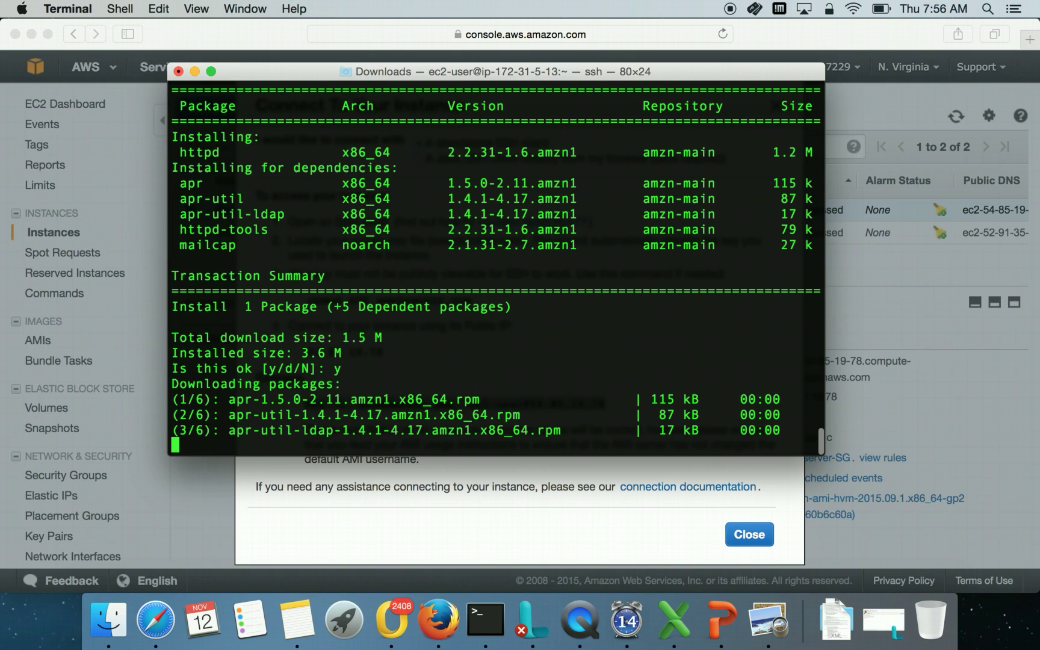
Step: Start the web server on Webserver-02 with "sudo service httpd start"
{"action": "type", "text": "sudo"}
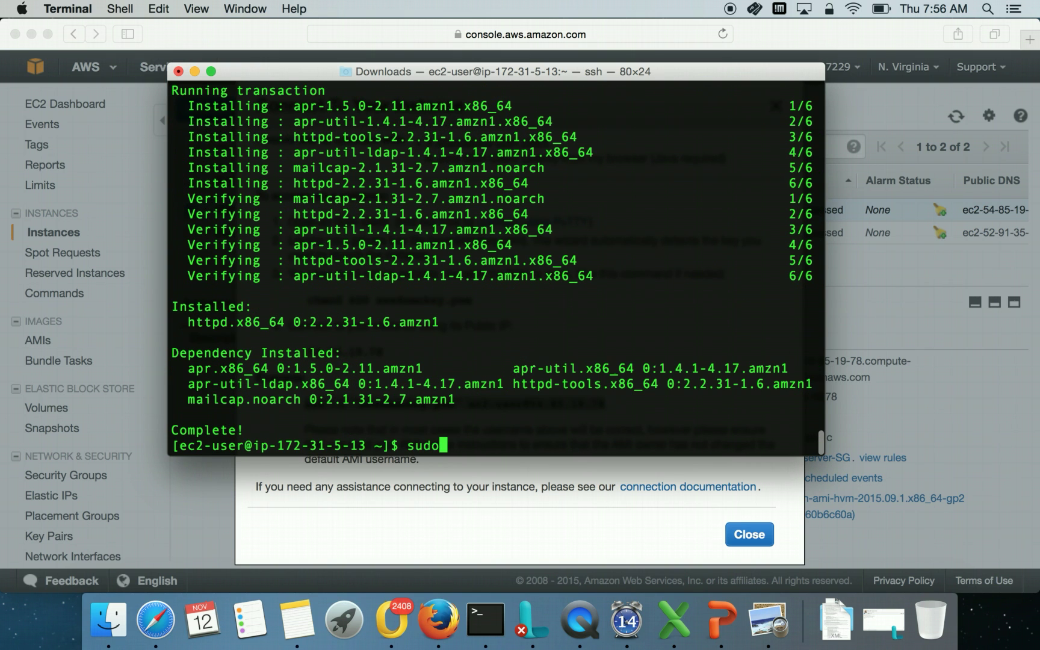
{"action": "type", "text": " service httpd start"}
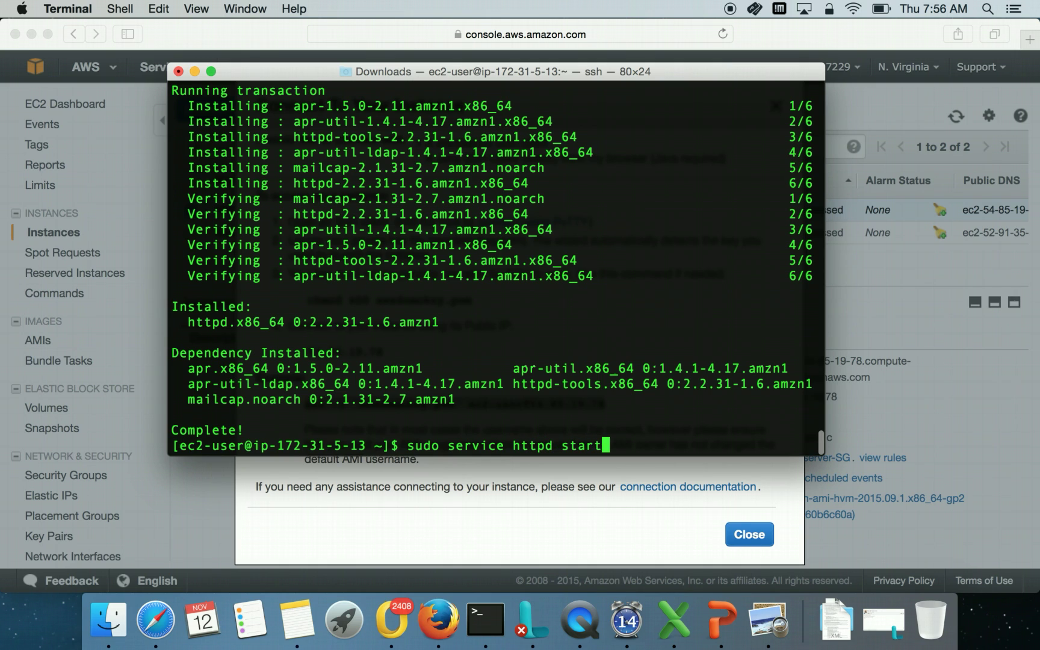
{"action": "key", "text": "Return"}
Step: Enable httpd at boot with "sudo chkconfig httpd on"
{"action": "type", "text": "sudo c"}
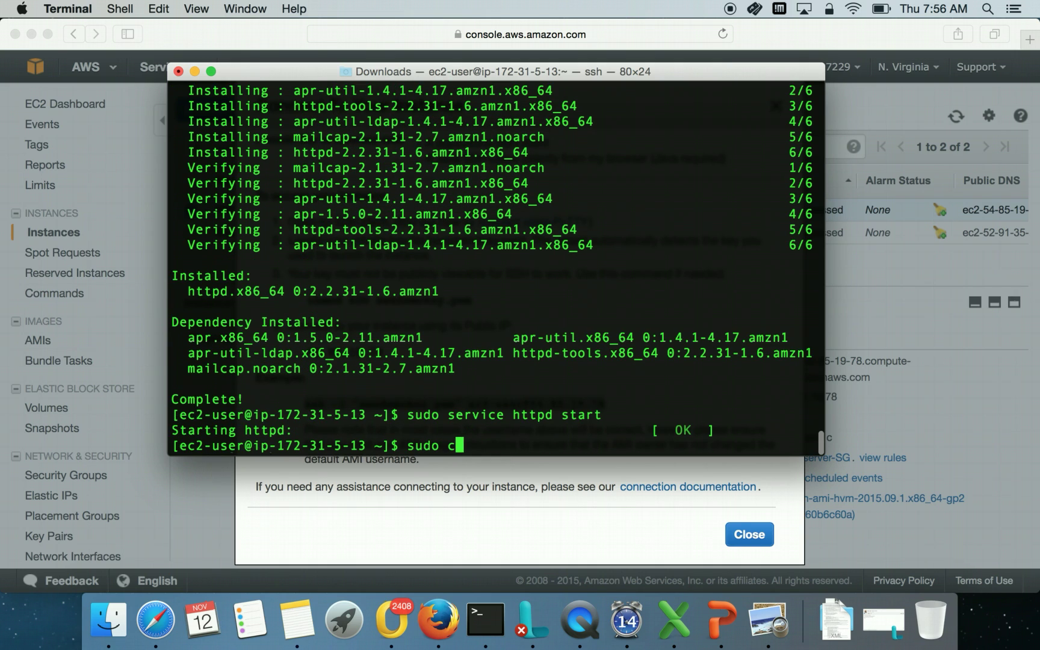
{"action": "type", "text": "hkconfig htt"}
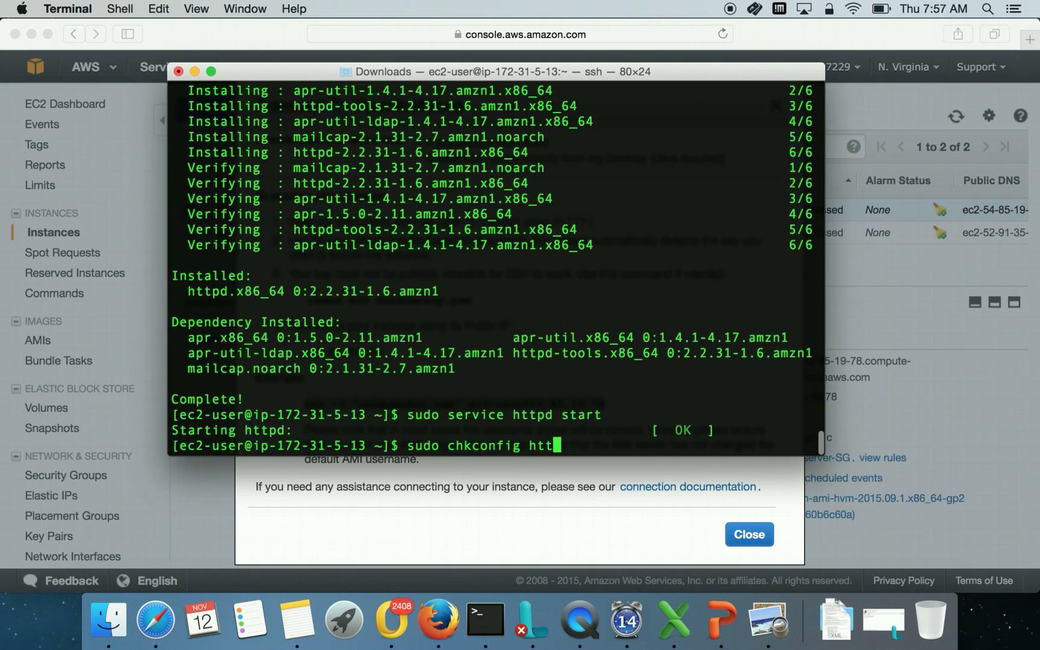
{"action": "type", "text": "pd on"}
{"action": "key", "text": "Return"}
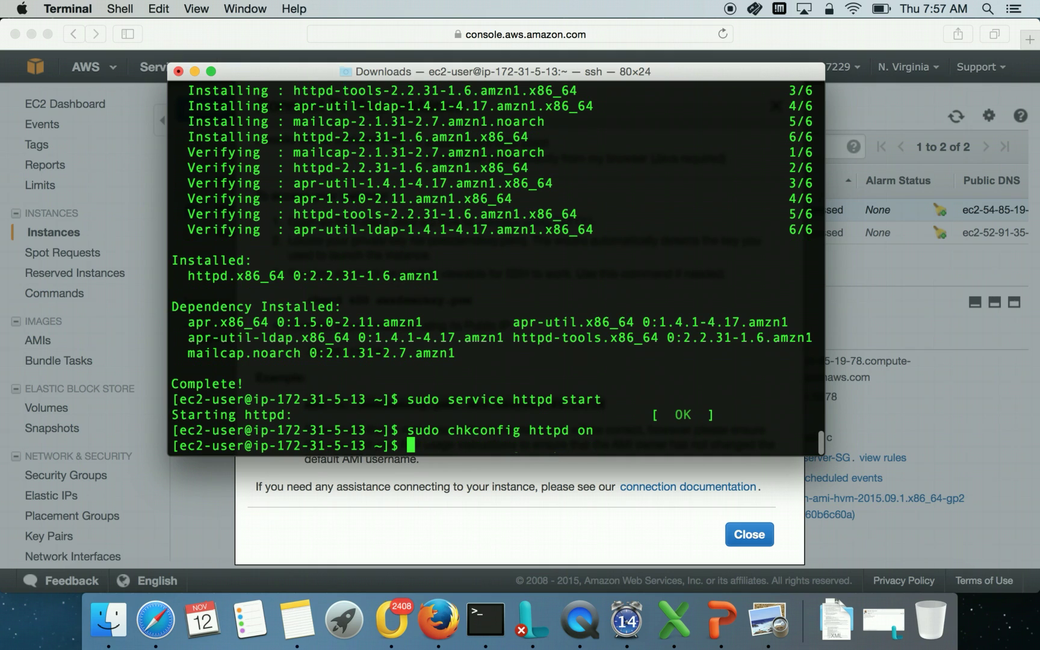
Step: Open a new file at /var/www/html/index.html in vi with sudo on Webserver-02
{"action": "type", "text": "sudo vi /var/www/"}
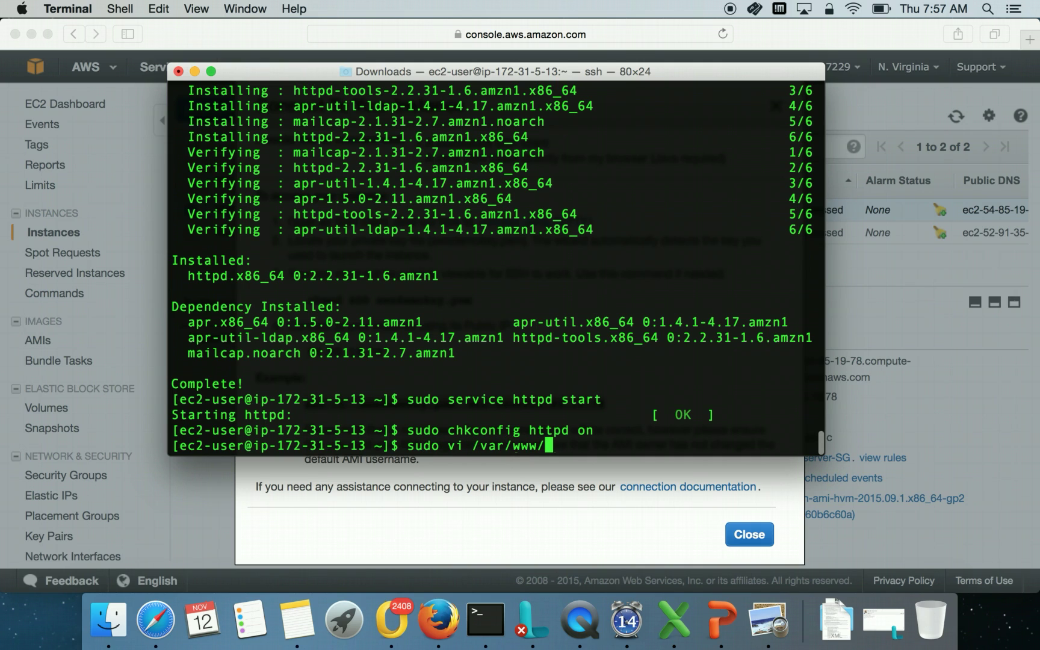
{"action": "type", "text": "html/index.html"}
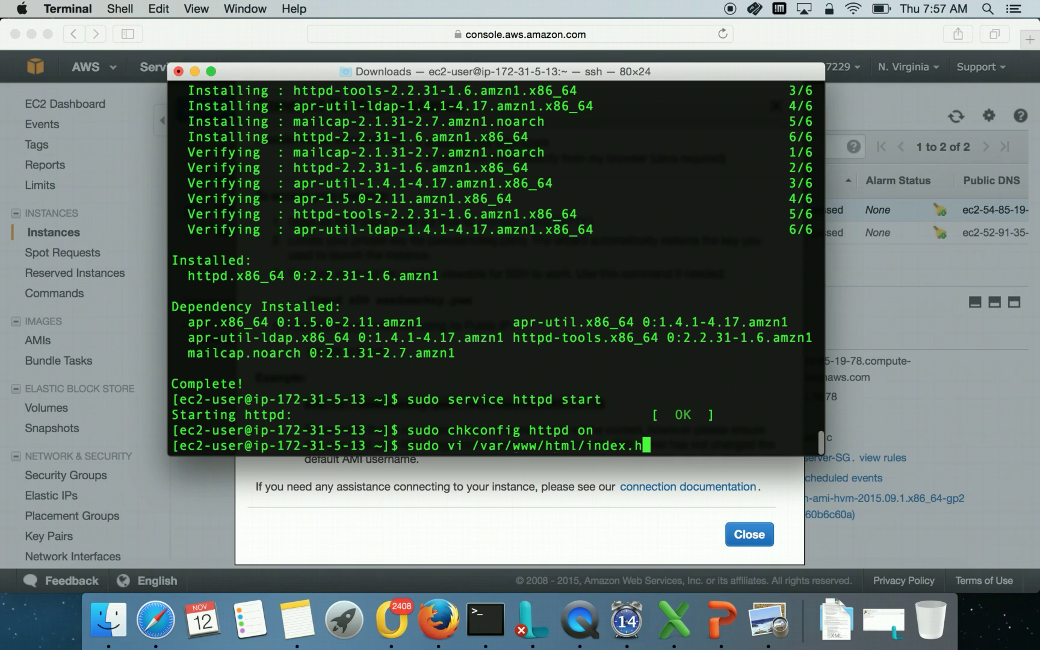
{"action": "key", "text": "Return"}
Step: Copy the Hello world HTML block from Notes and paste it into Webserver-02's index.html in insert mode
{"action": "key", "text": "i"}
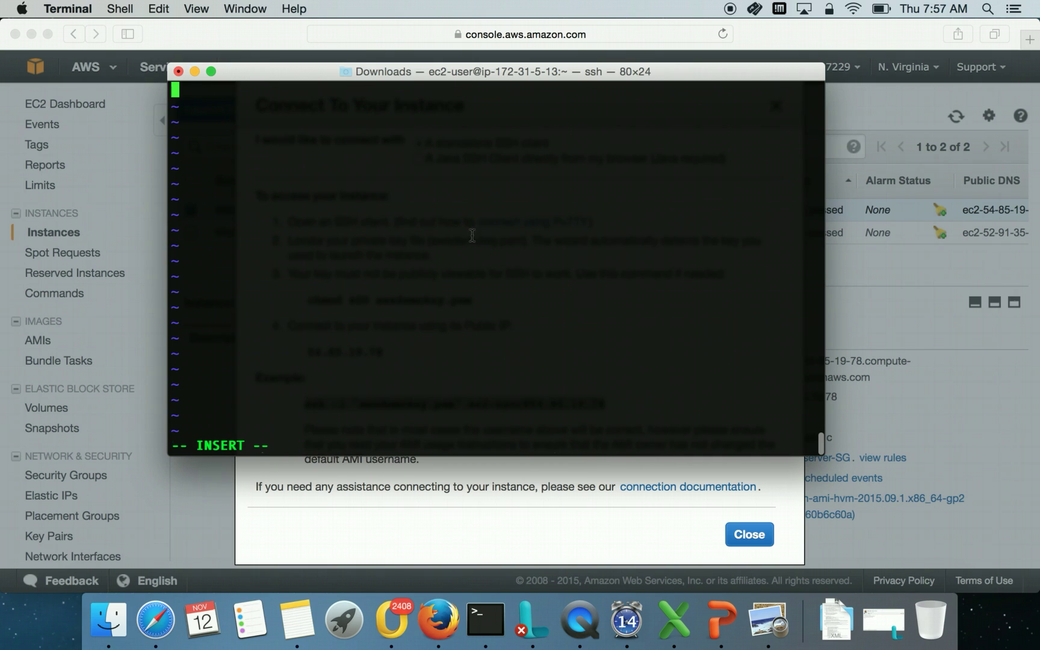
{"action": "left_click", "coordinate": [298, 617]}
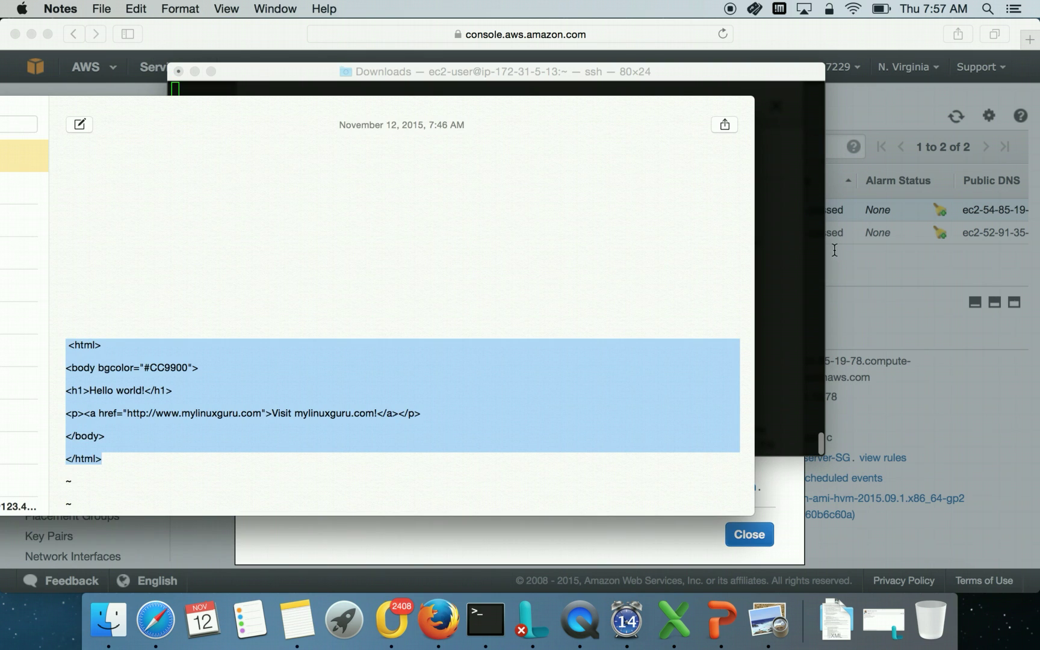
{"action": "left_click", "coordinate": [785, 220]}
{"action": "right_click", "coordinate": [564, 215]}
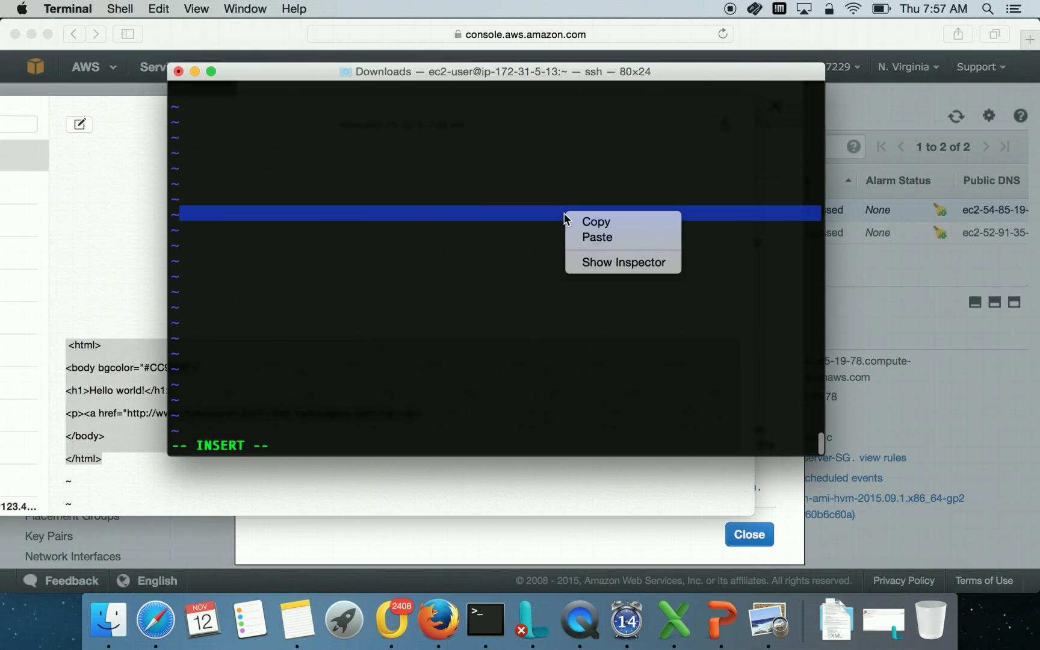
{"action": "left_click", "coordinate": [593, 237]}
Step: Insert " - Second server" before the exclamation mark so the h1 heading reads "Hello world - Second server!"
{"action": "key", "text": "Up"}
{"action": "key", "text": "Up"}
{"action": "key", "text": "Up"}
{"action": "key", "text": "Up"}
{"action": "key", "text": "Up"}
{"action": "key", "text": "Up"}
{"action": "key", "text": "Up"}
{"action": "key", "text": "Up"}
{"action": "key", "text": "Up"}
{"action": "key", "text": "Up"}
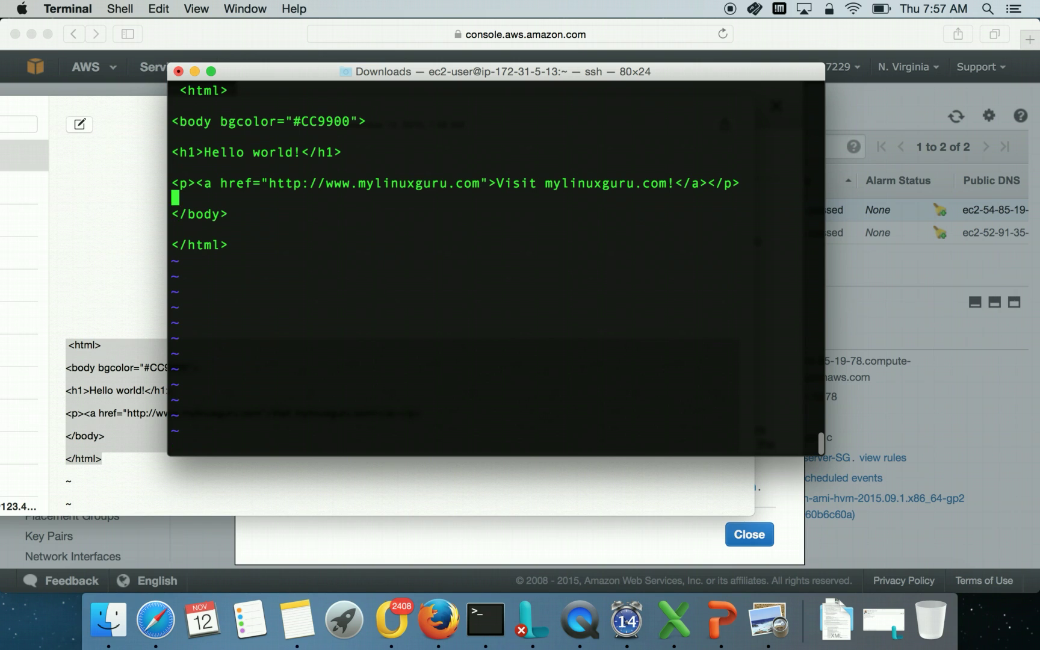
{"action": "key", "text": "Down"}
{"action": "key", "text": "Down"}
{"action": "key", "text": "Down"}
{"action": "key", "text": "Down"}
{"action": "key", "text": "Right"}
{"action": "key", "text": "Right"}
{"action": "key", "text": "Right"}
{"action": "key", "text": "Right"}
{"action": "key", "text": "Right"}
{"action": "key", "text": "Right"}
{"action": "key", "text": "Right"}
{"action": "key", "text": "Right"}
{"action": "key", "text": "Right"}
{"action": "type", "text": "i - Sec"}
{"action": "type", "text": "ond server"}
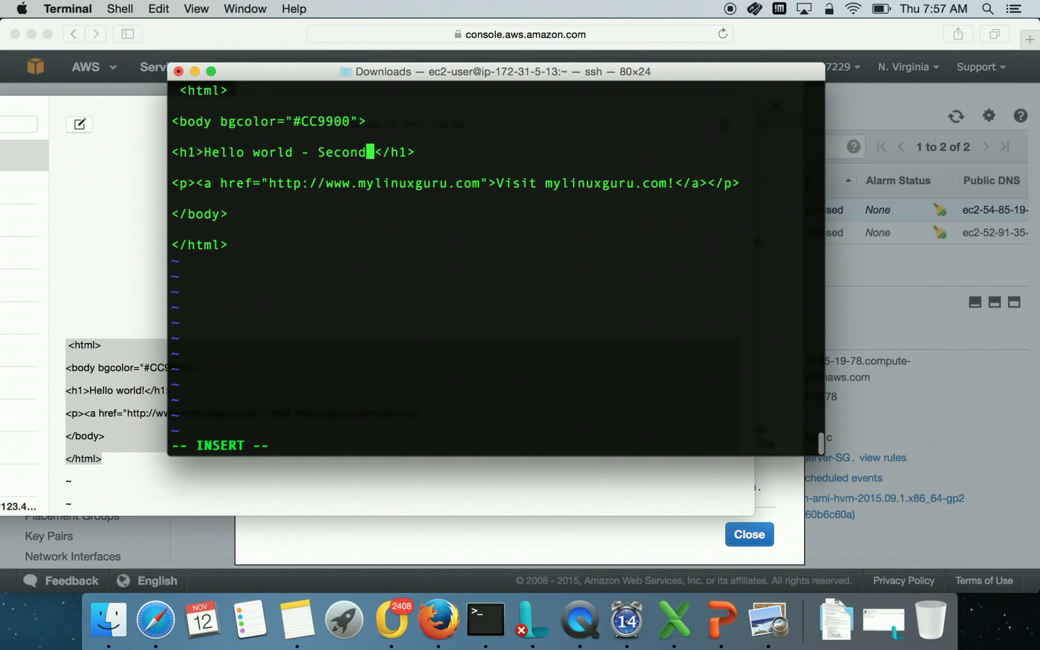
{"action": "key", "text": "Escape"}
Step: Replace the middle digit pair of the body's bgcolor code with 44
{"action": "key", "text": "Up"}
{"action": "key", "text": "Left"}
{"action": "key", "text": "Left"}
{"action": "key", "text": "Left"}
{"action": "key", "text": "Left"}
{"action": "key", "text": "Left"}
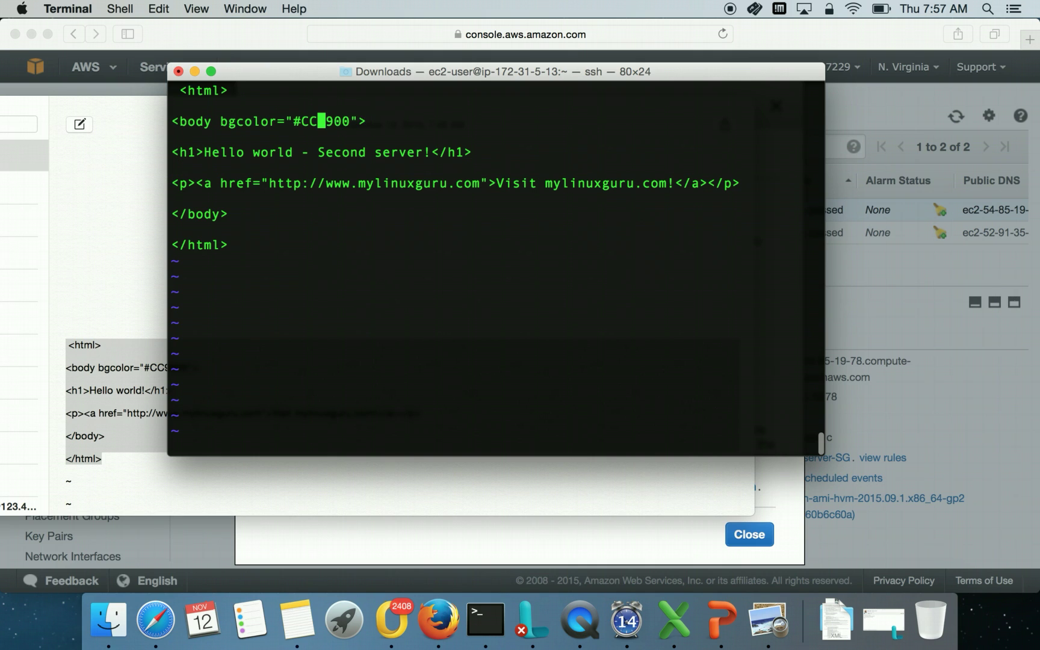
{"action": "key", "text": "x"}
{"action": "key", "text": "x"}
{"action": "key", "text": "x"}
{"action": "type", "text": "i44"}
{"action": "key", "text": "Escape"}
Step: Save Webserver-02's index.html and quit vi with :wq
{"action": "key", "text": "Down"}
{"action": "key", "text": "Down"}
{"action": "type", "text": ":wq"}
{"action": "key", "text": "Return"}
Step: Restart httpd on Webserver-02 with "sudo service httpd restart"
{"action": "type", "text": "sudo servi"}
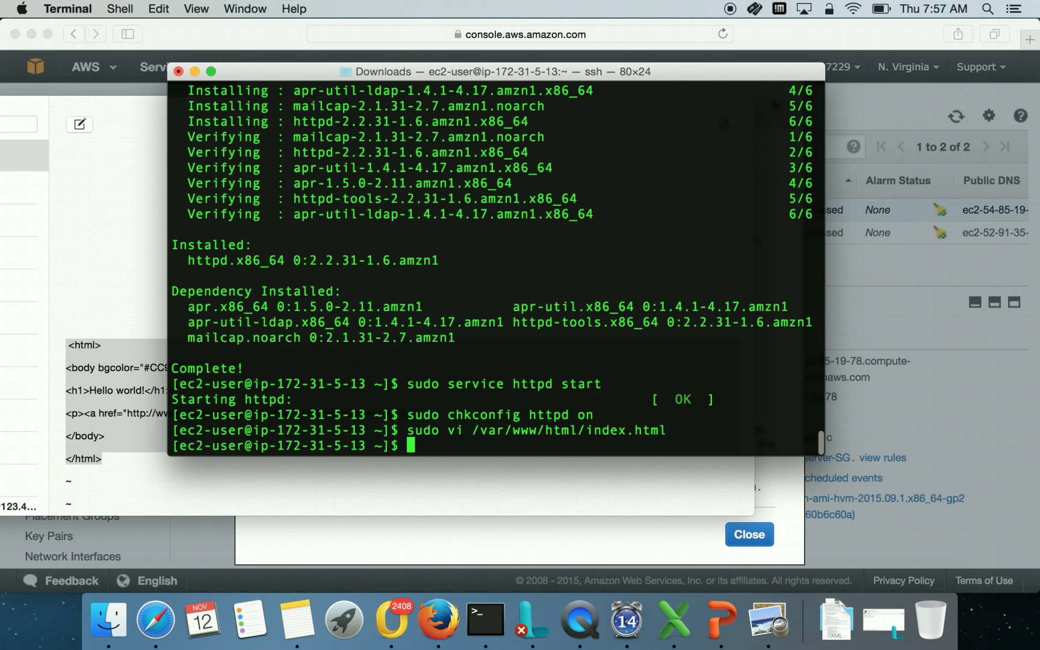
{"action": "type", "text": "ce httpd restar"}
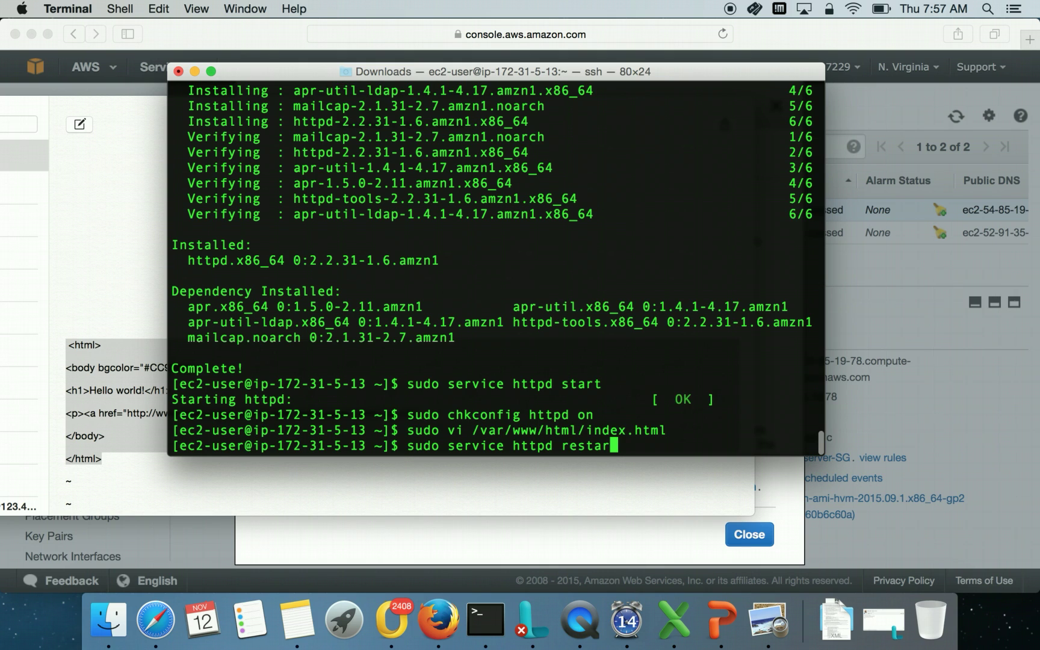
{"action": "type", "text": "t"}
{"action": "key", "text": "Return"}
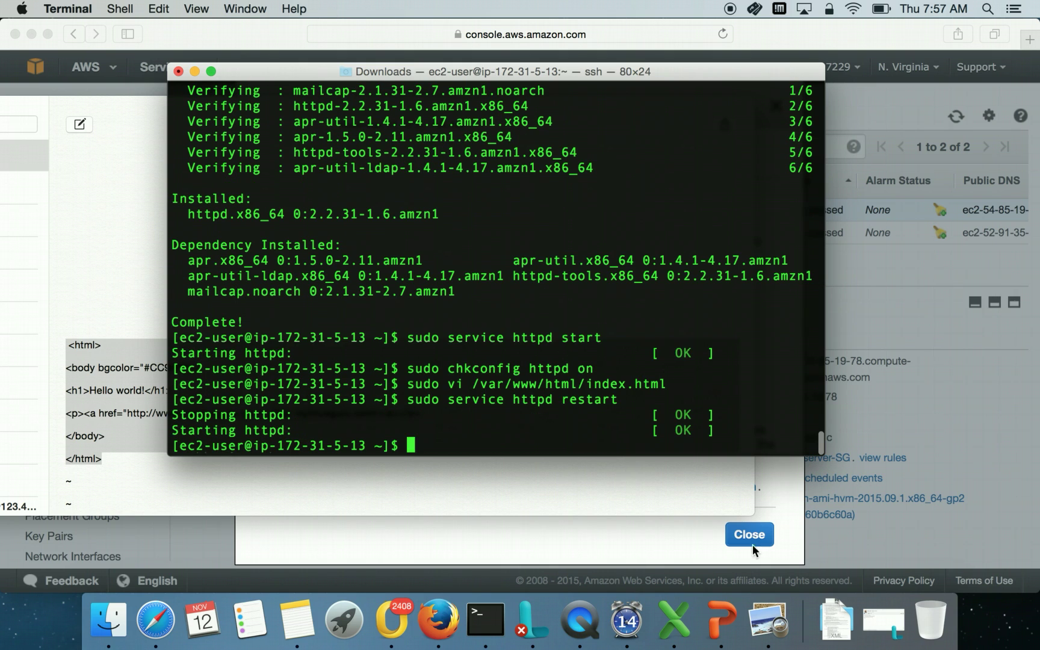
Step: Load Webserver-02's public IP 54.85.19.78, copied from Safari, in Firefox and compare its page with the one at 52.91.35.175
{"action": "left_click", "coordinate": [626, 538]}
{"action": "left_click_drag", "start_coordinate": [530, 404], "coordinate": [617, 403]}
{"action": "key", "text": "super+c"}
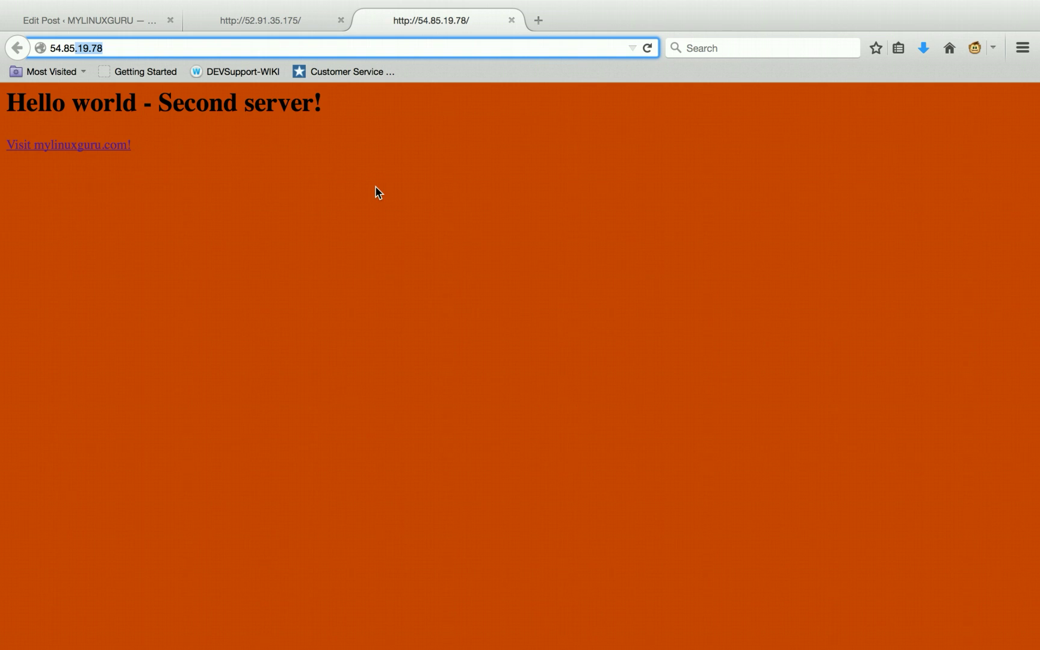
{"action": "left_click", "coordinate": [274, 18]}
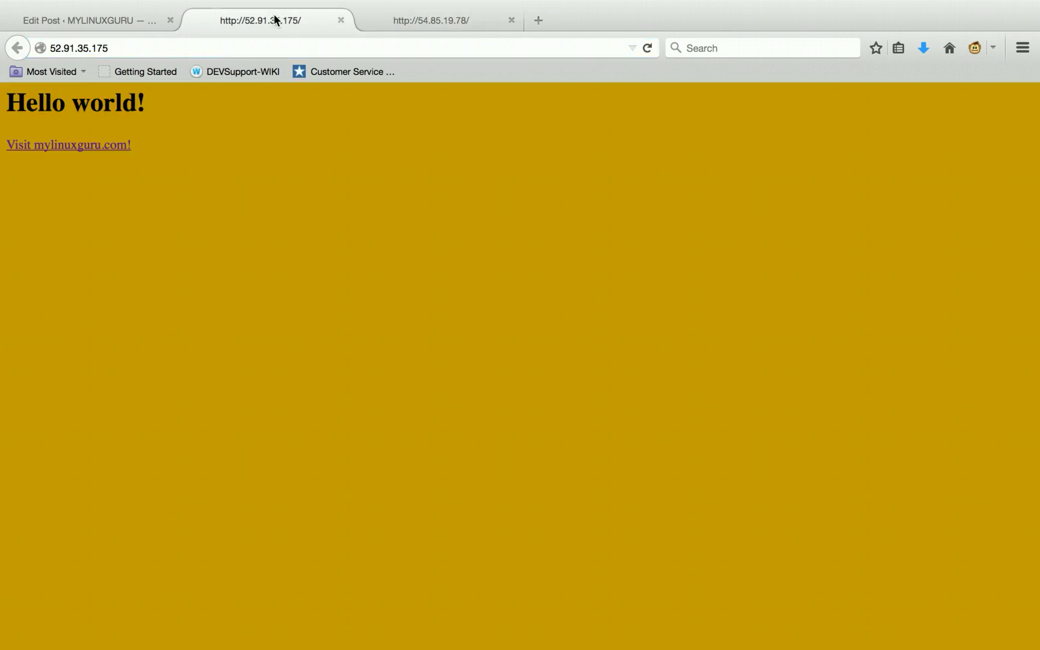
{"action": "left_click", "coordinate": [462, 22]}
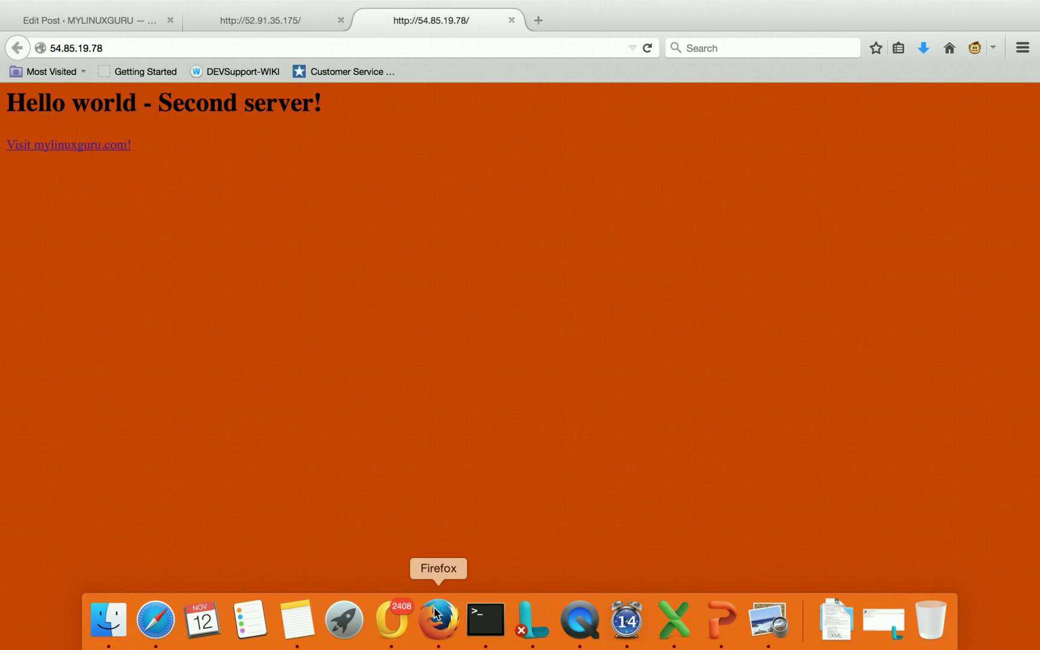
Step: Switch back to the EC2 console in Safari and close the connection instructions
{"action": "mouse_move", "coordinate": [462, 649]}
{"action": "left_click", "coordinate": [161, 635]}
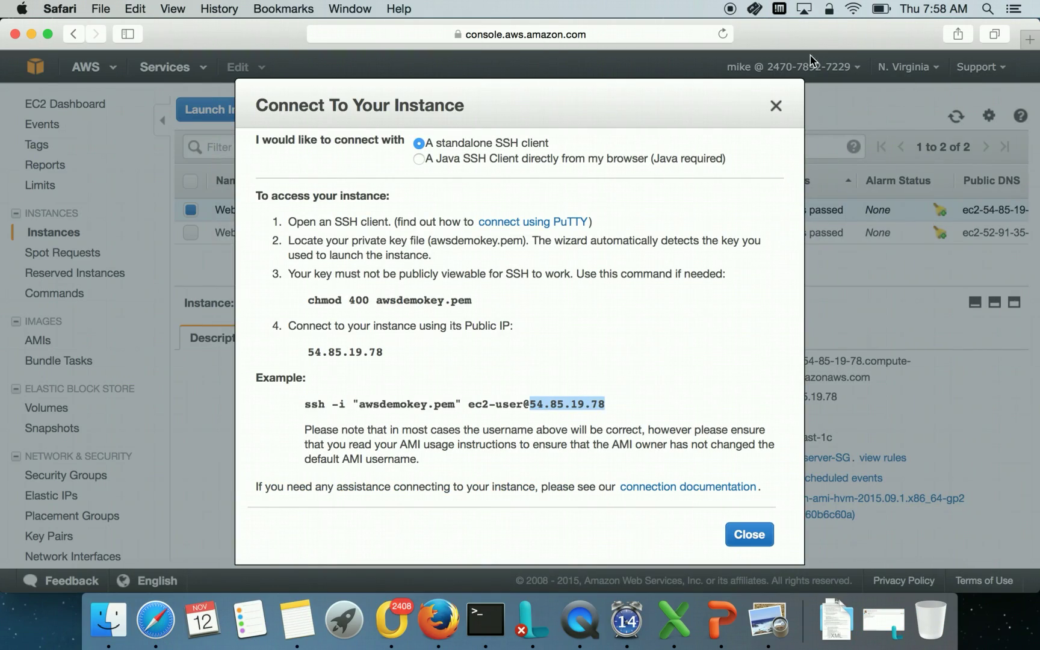
{"action": "left_click", "coordinate": [773, 110]}
{"action": "scroll", "coordinate": [76, 397], "scroll_direction": "down", "scroll_amount": 5}
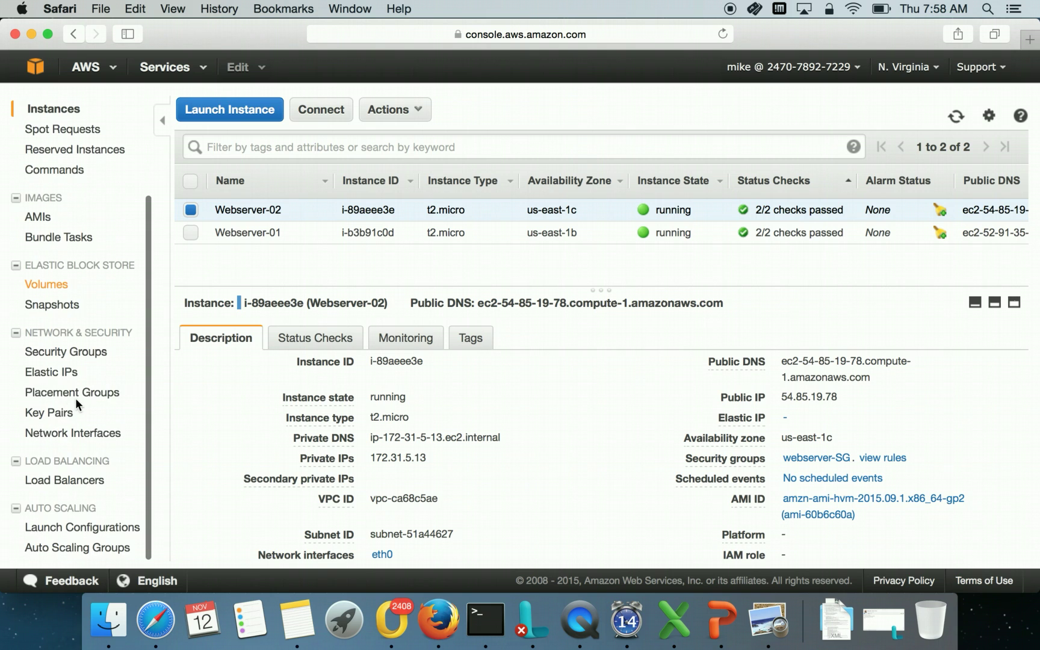
Step: Start creating a new load balancer in the EC2 console and name it myelb001
{"action": "left_click", "coordinate": [56, 484]}
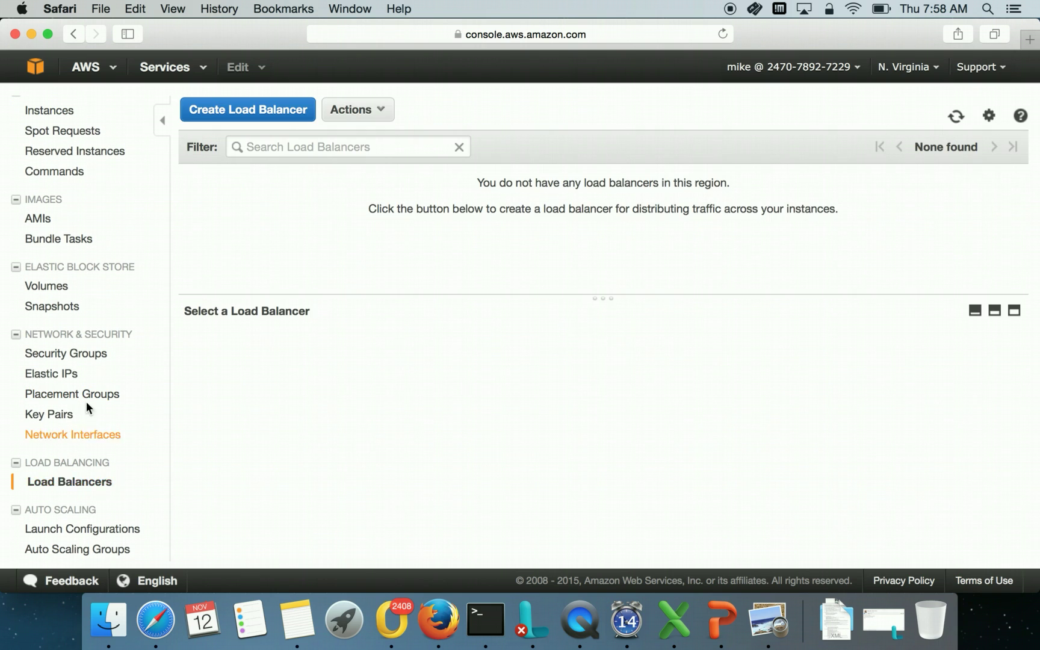
{"action": "left_click", "coordinate": [263, 110]}
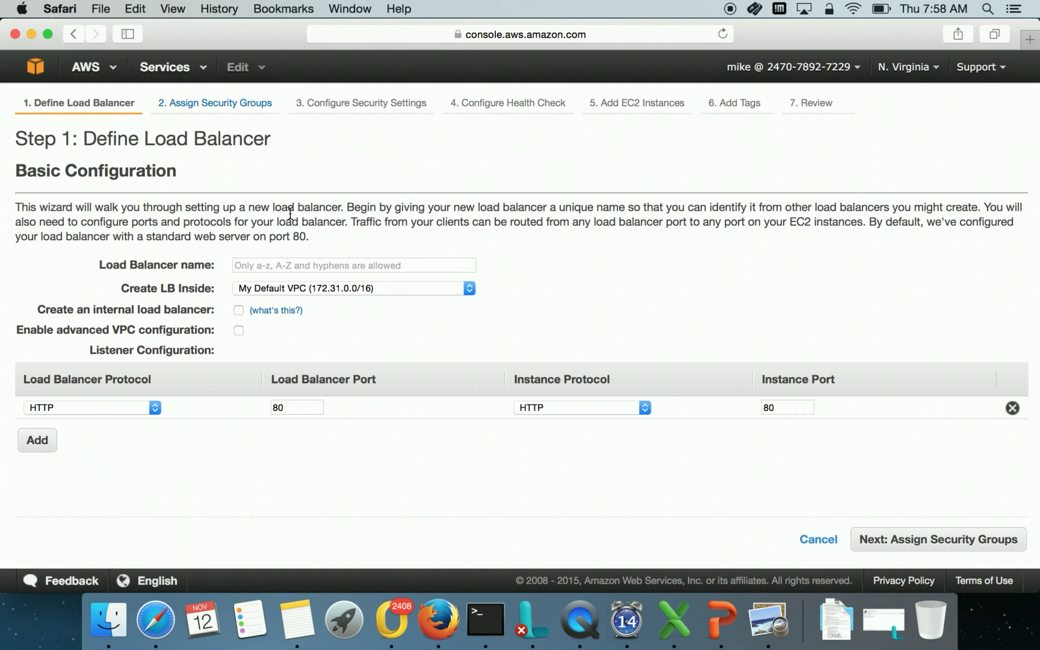
{"action": "left_click", "coordinate": [282, 260]}
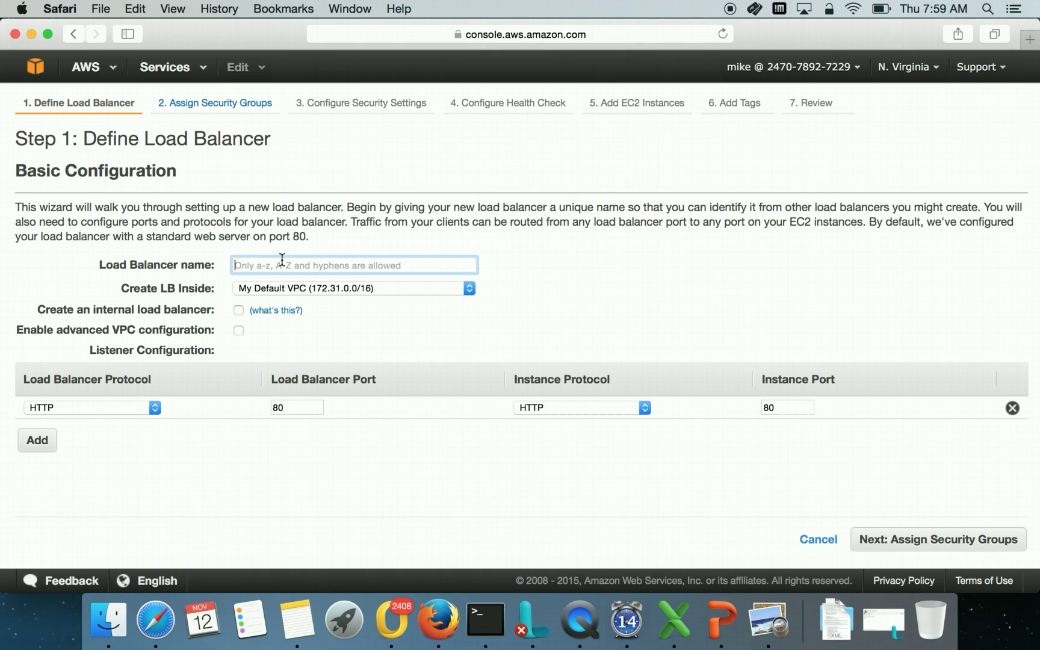
{"action": "type", "text": "my"}
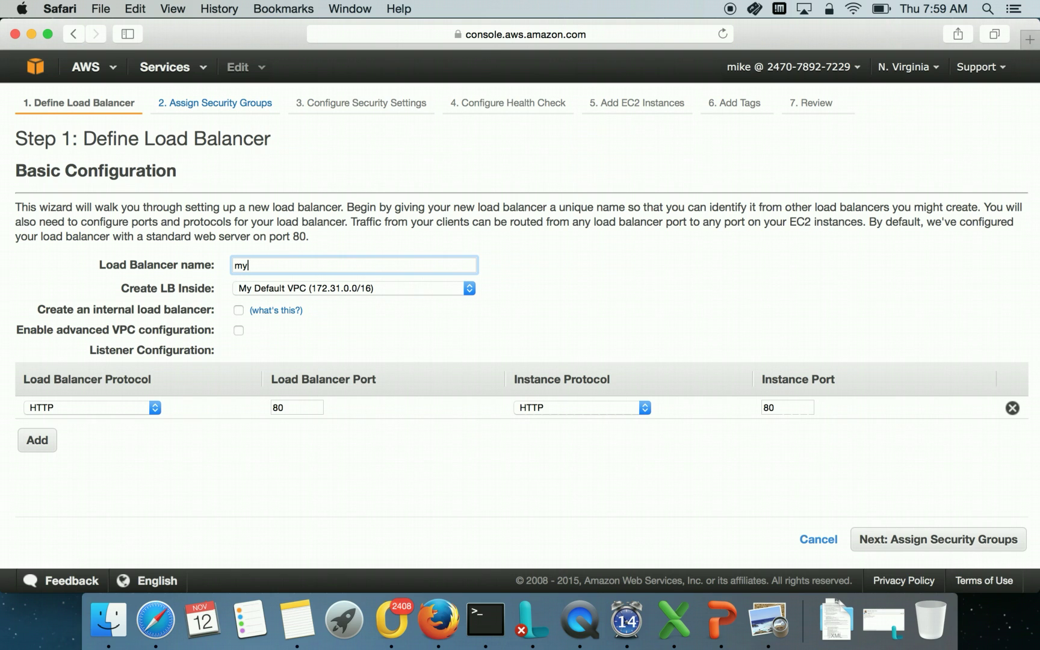
{"action": "type", "text": "elb001"}
{"action": "left_click_drag", "start_coordinate": [301, 268], "coordinate": [236, 267]}
{"action": "key", "text": "Right"}
{"action": "type", "text": "dd  dd"}
{"action": "left_click", "coordinate": [379, 310]}
{"action": "left_click", "coordinate": [289, 270]}
{"action": "left_click", "coordinate": [374, 267], "text": "shift"}
{"action": "key", "text": "BackSpace"}
{"action": "double_click", "coordinate": [309, 267]}
{"action": "left_click", "coordinate": [402, 313]}
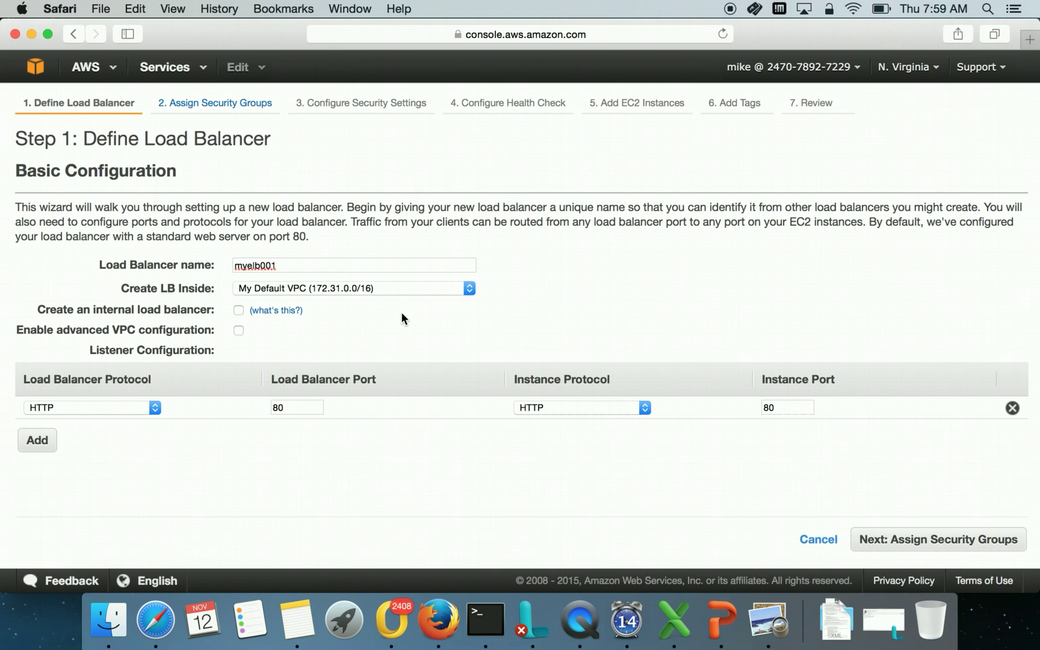
{"action": "left_click", "coordinate": [288, 263]}
{"action": "key", "text": "BackSpace"}
{"action": "type", "text": "1"}
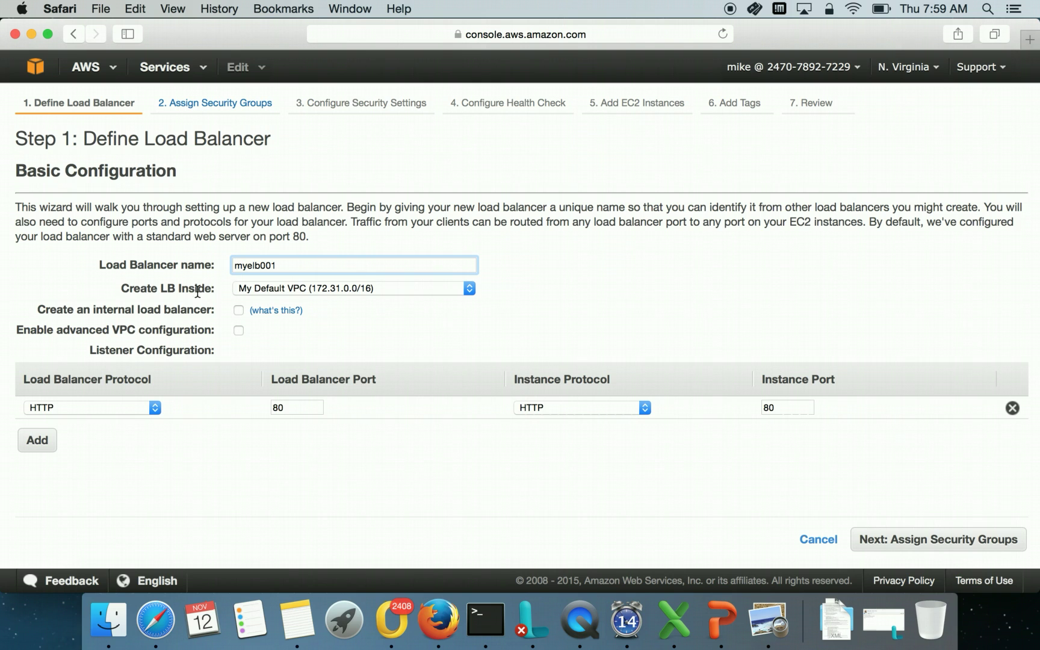
Step: Review the load balancer's VPC choices, the advanced VPC configuration option and the listener port
{"action": "left_click_drag", "start_coordinate": [129, 289], "coordinate": [228, 281]}
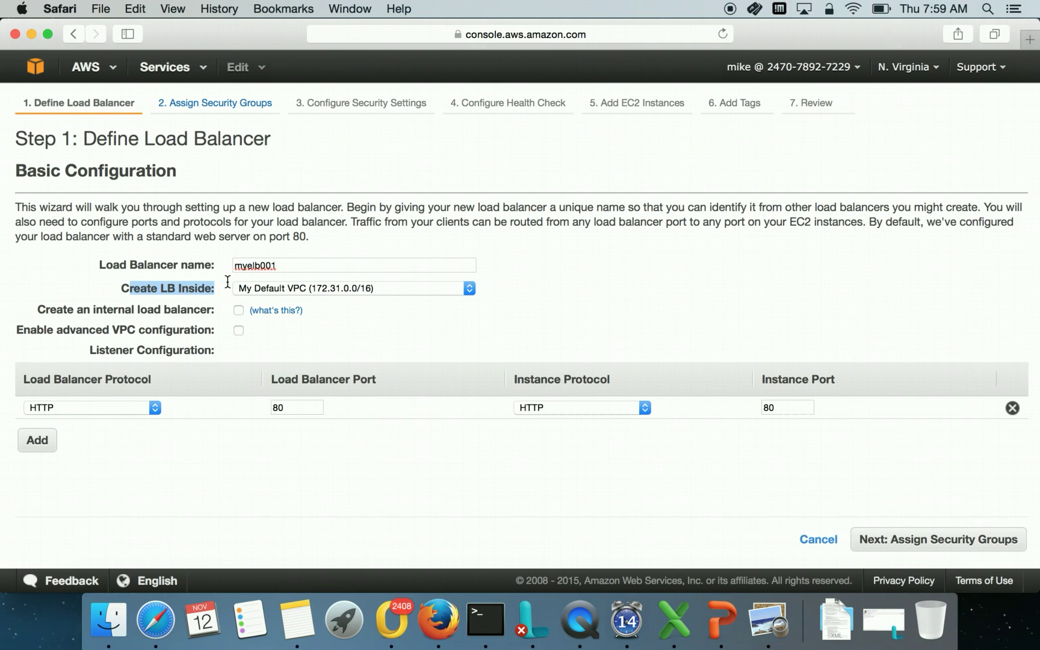
{"action": "left_click", "coordinate": [266, 289]}
{"action": "left_click", "coordinate": [370, 326]}
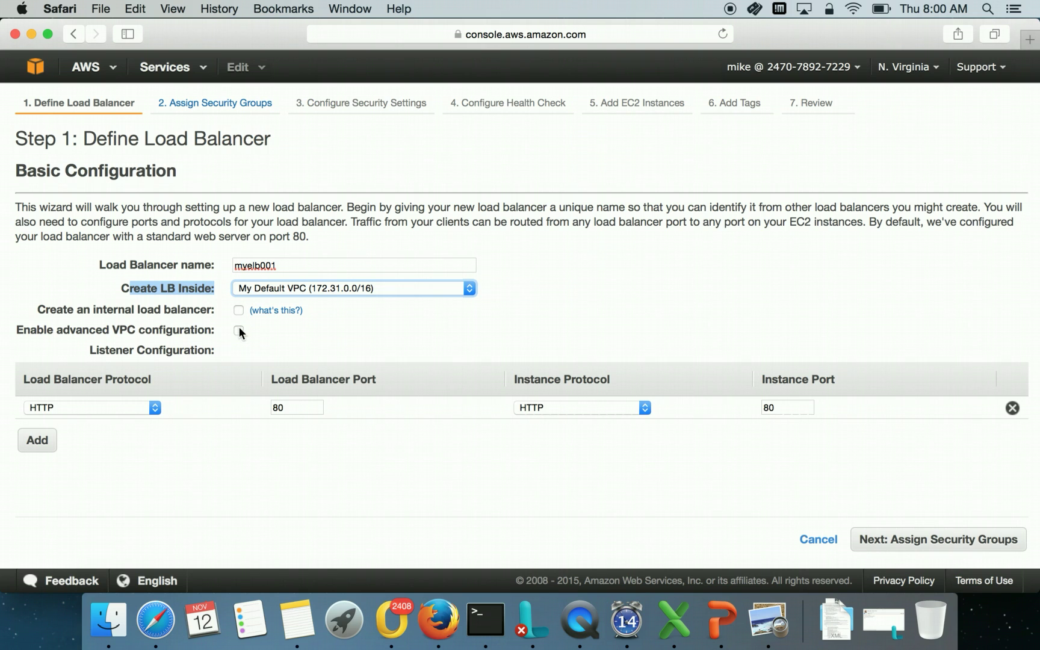
{"action": "left_click_drag", "start_coordinate": [110, 330], "coordinate": [192, 326]}
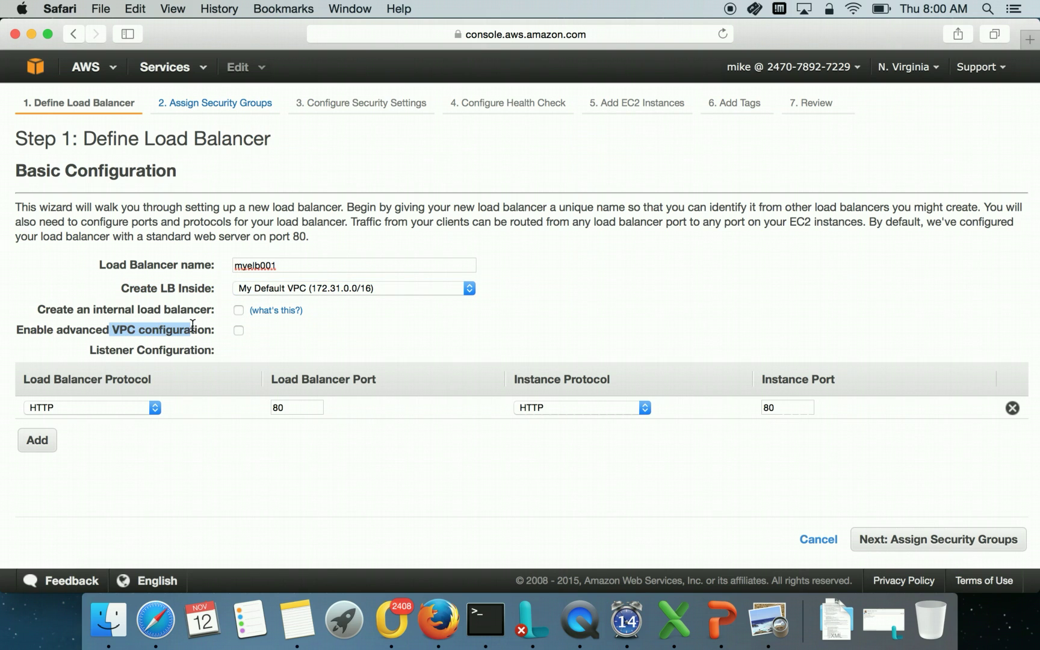
{"action": "left_click", "coordinate": [260, 346]}
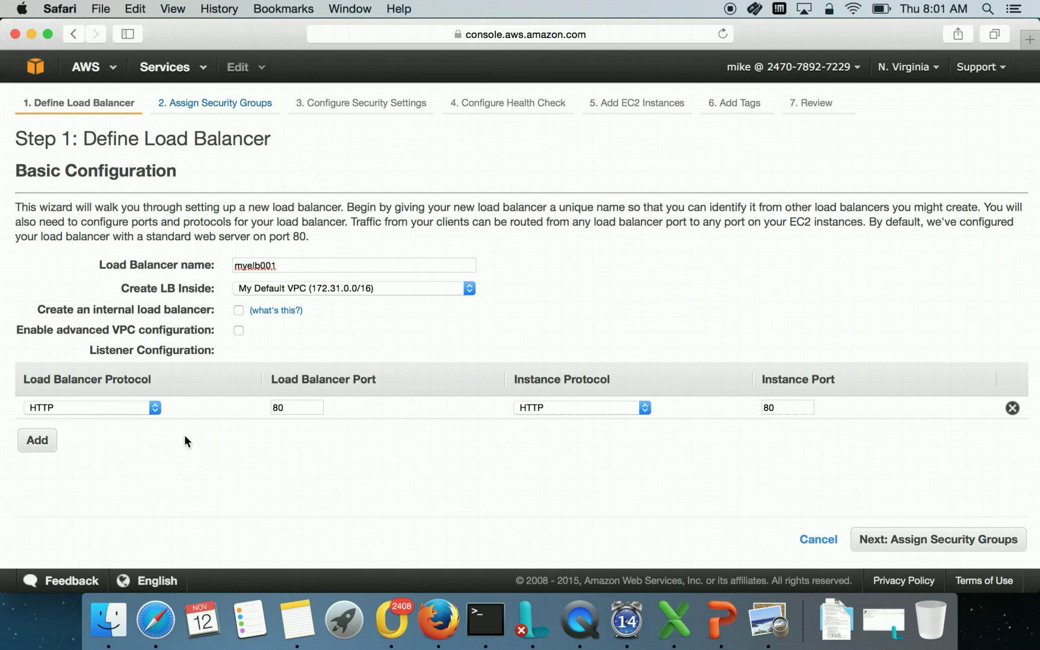
{"action": "left_click", "coordinate": [278, 411]}
{"action": "left_click", "coordinate": [346, 448]}
Step: Try HTTPS (Secure HTTP) as the listener's load balancer protocol and set it back to HTTP
{"action": "left_click", "coordinate": [136, 409]}
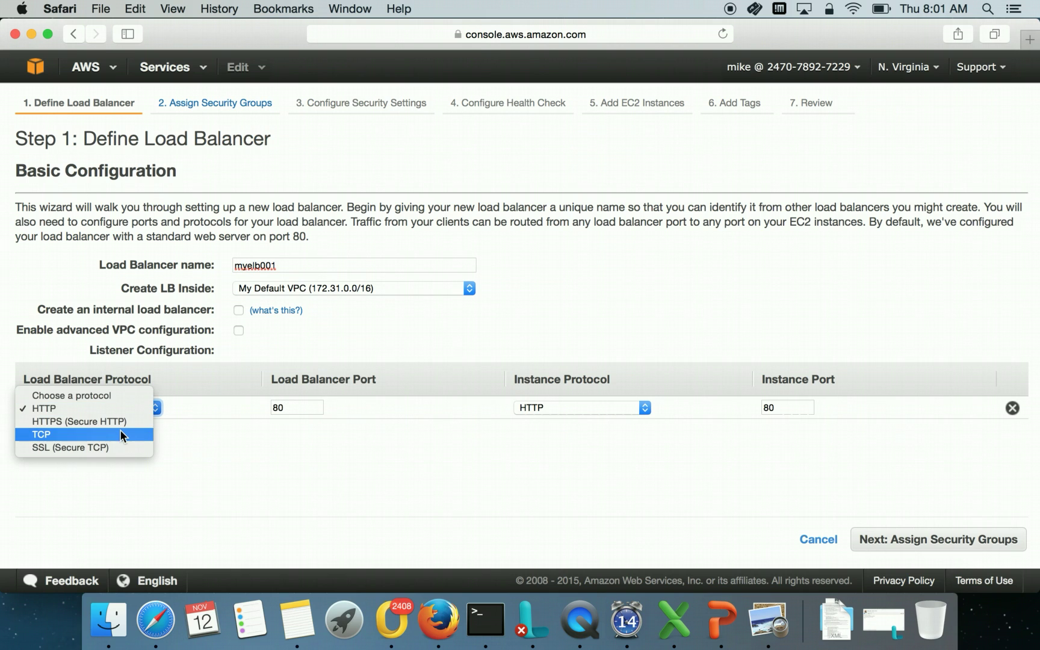
{"action": "left_click", "coordinate": [121, 424]}
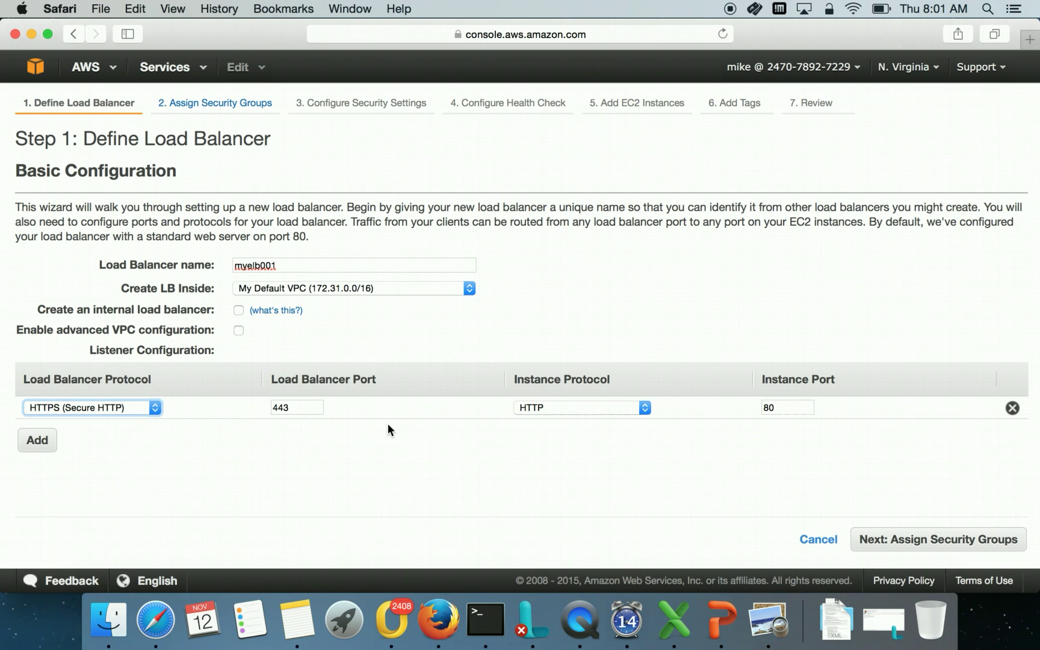
{"action": "left_click", "coordinate": [130, 407]}
{"action": "left_click", "coordinate": [122, 395]}
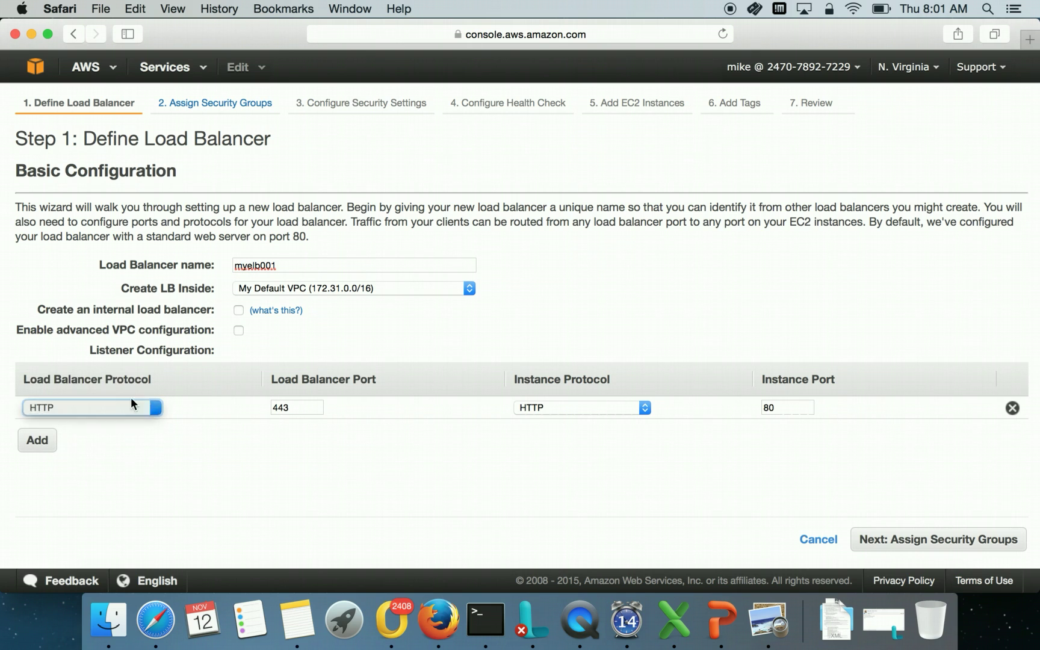
Step: Assign the existing webserver-SG security group to the load balancer and continue past the security settings to the health check configuration
{"action": "left_click", "coordinate": [914, 540]}
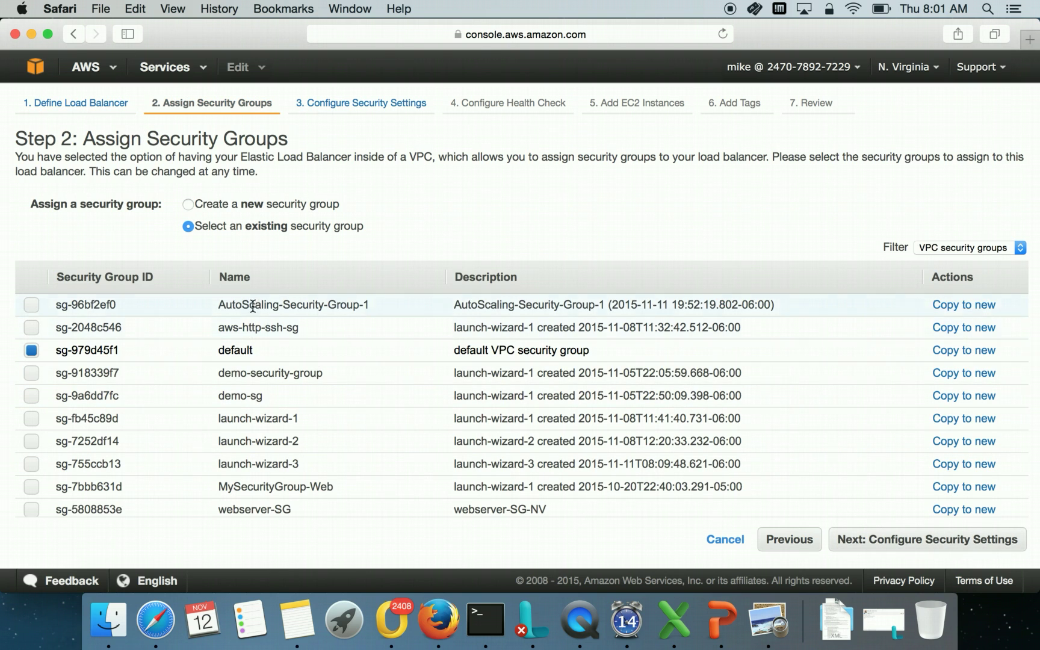
{"action": "scroll", "coordinate": [306, 423], "scroll_direction": "down", "scroll_amount": 1}
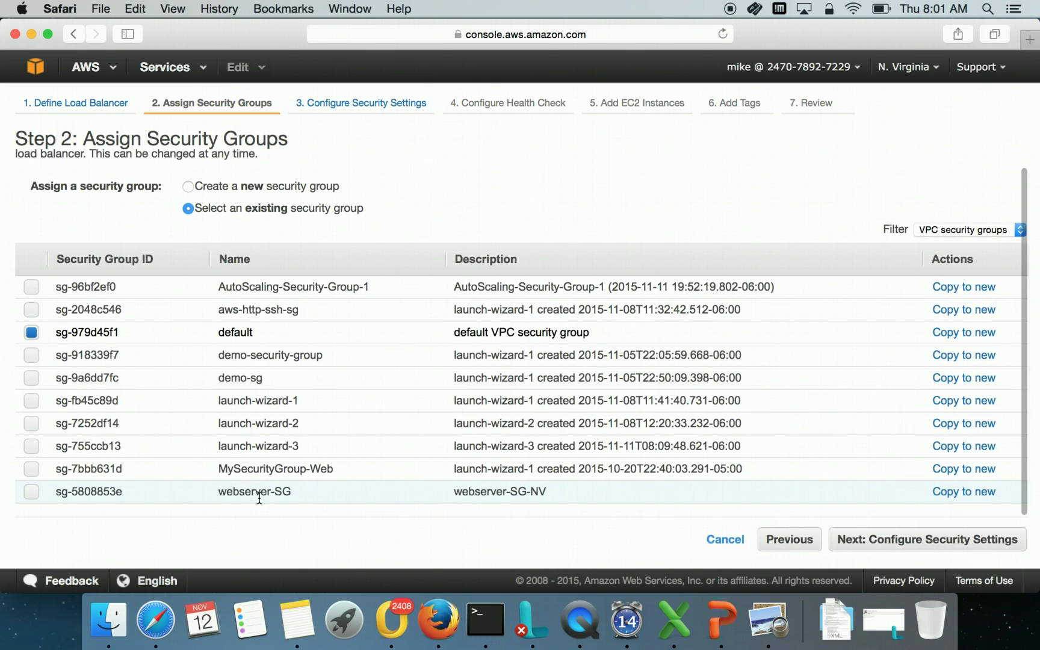
{"action": "left_click", "coordinate": [259, 493]}
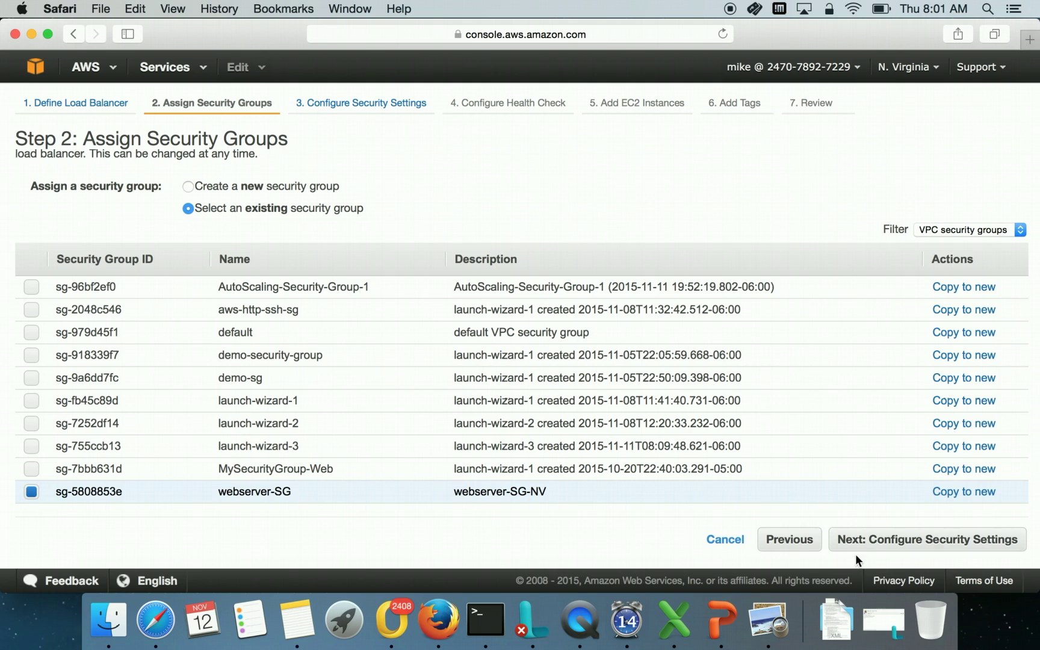
{"action": "left_click", "coordinate": [926, 541]}
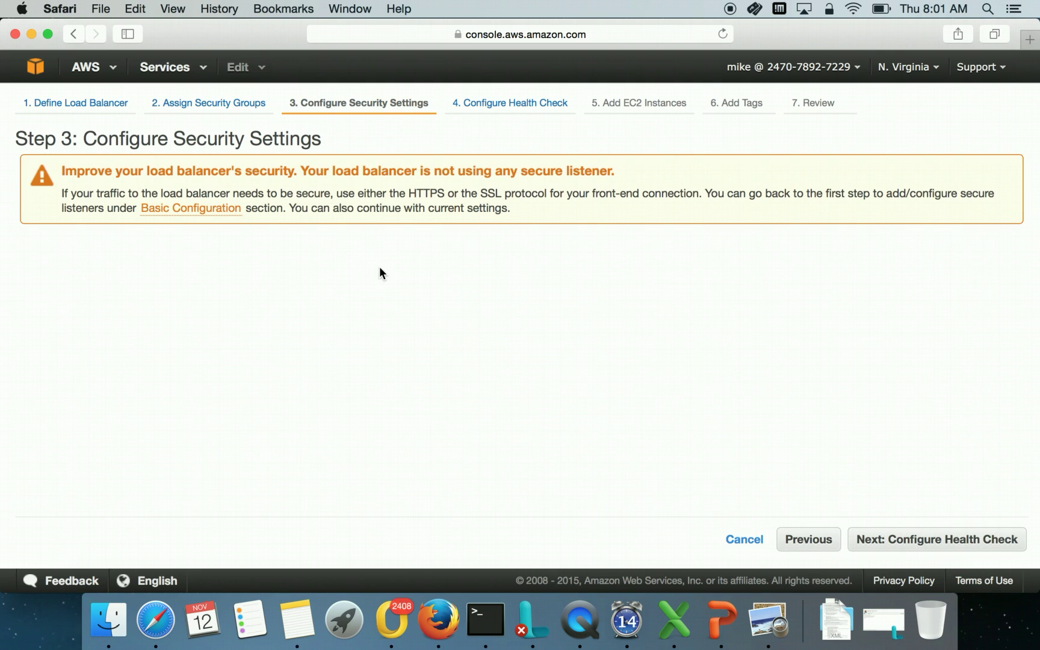
{"action": "left_click_drag", "start_coordinate": [405, 193], "coordinate": [454, 193]}
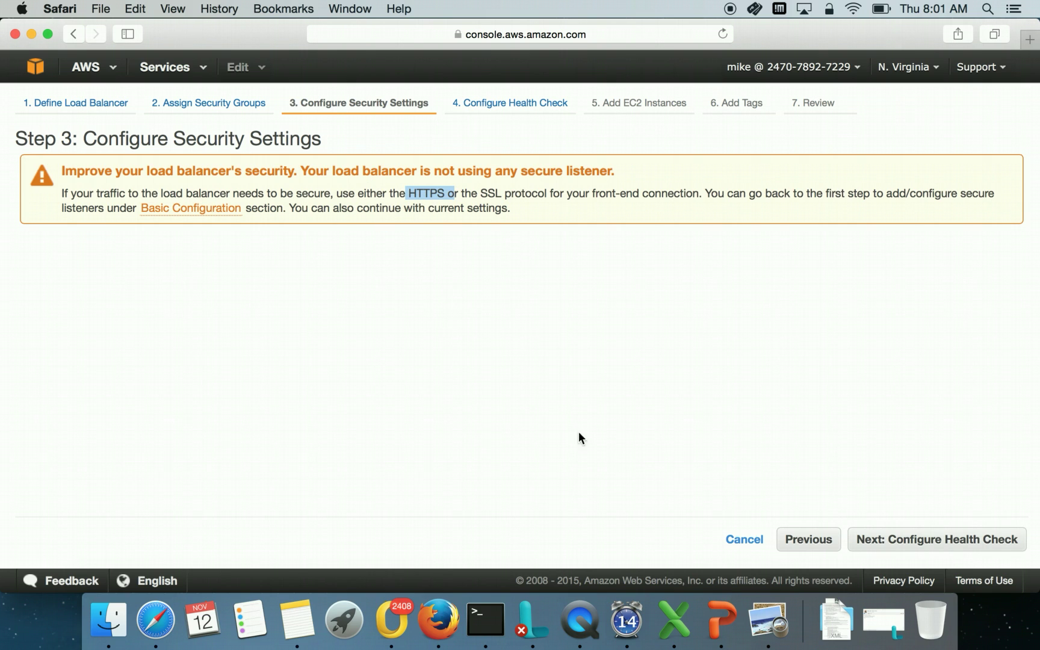
{"action": "left_click", "coordinate": [960, 553]}
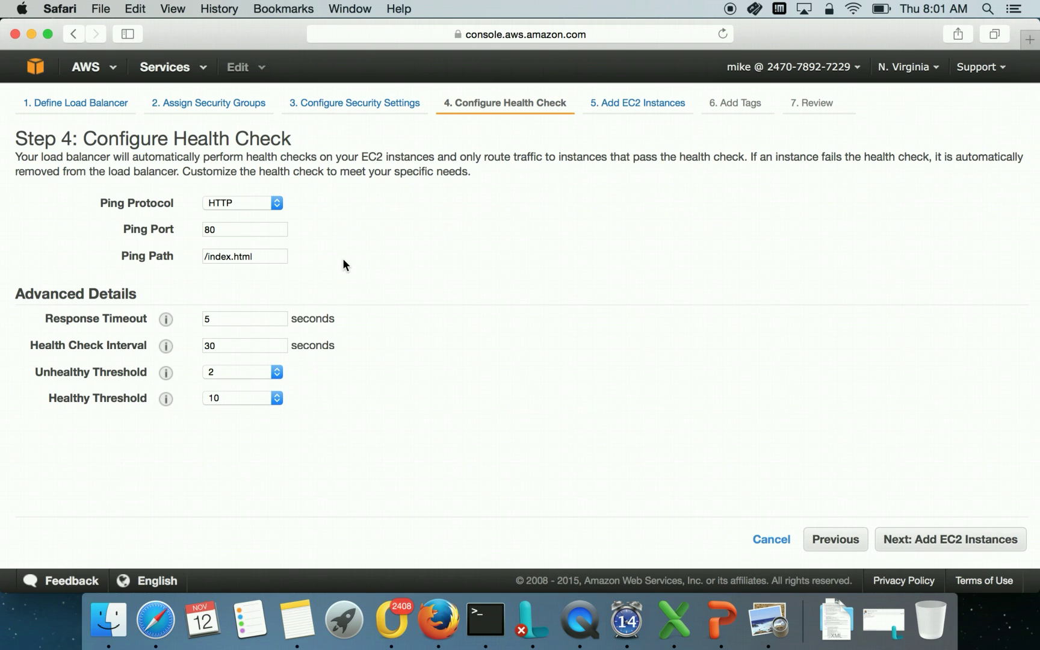
Step: View the ELB.png diagram in Preview, return to Safari and look through the health check's ping protocol choices
{"action": "left_click", "coordinate": [768, 619]}
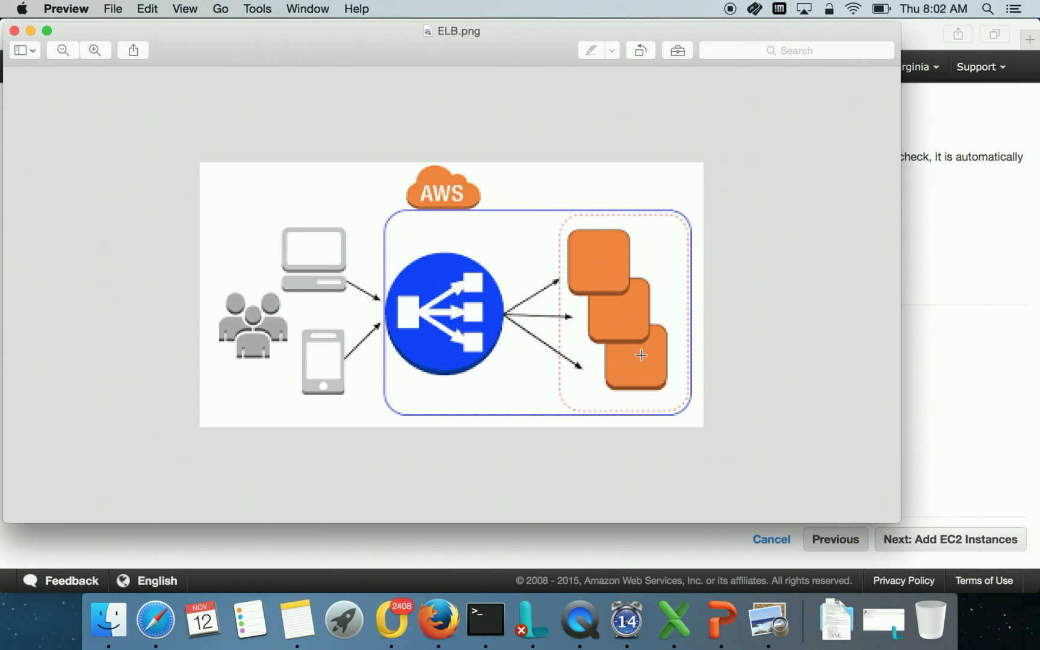
{"action": "left_click", "coordinate": [991, 361]}
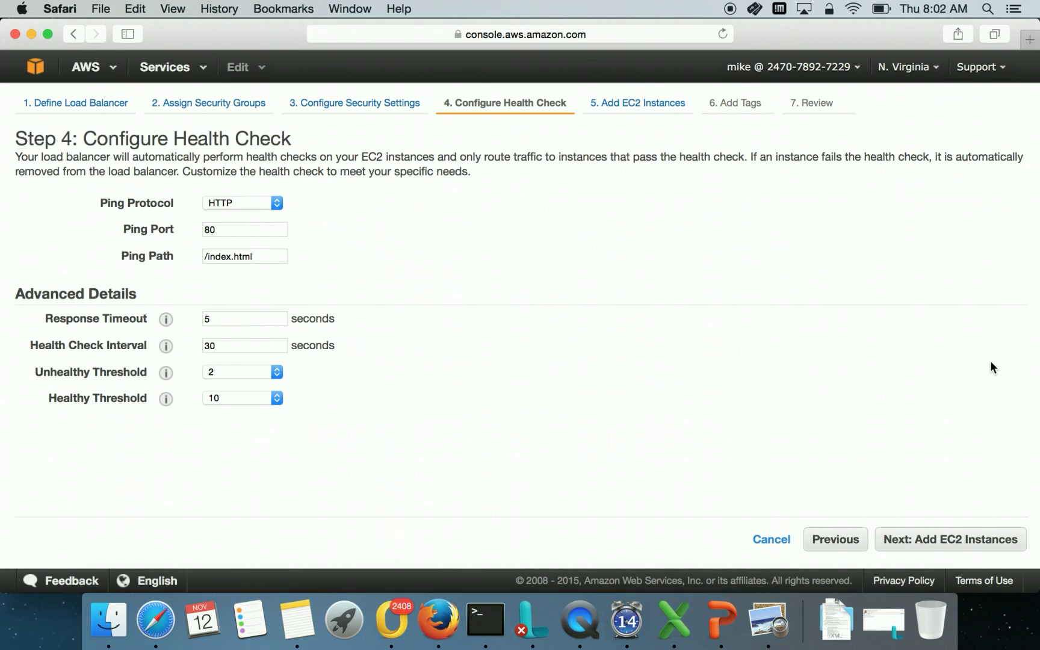
{"action": "left_click", "coordinate": [225, 205]}
{"action": "left_click", "coordinate": [244, 201]}
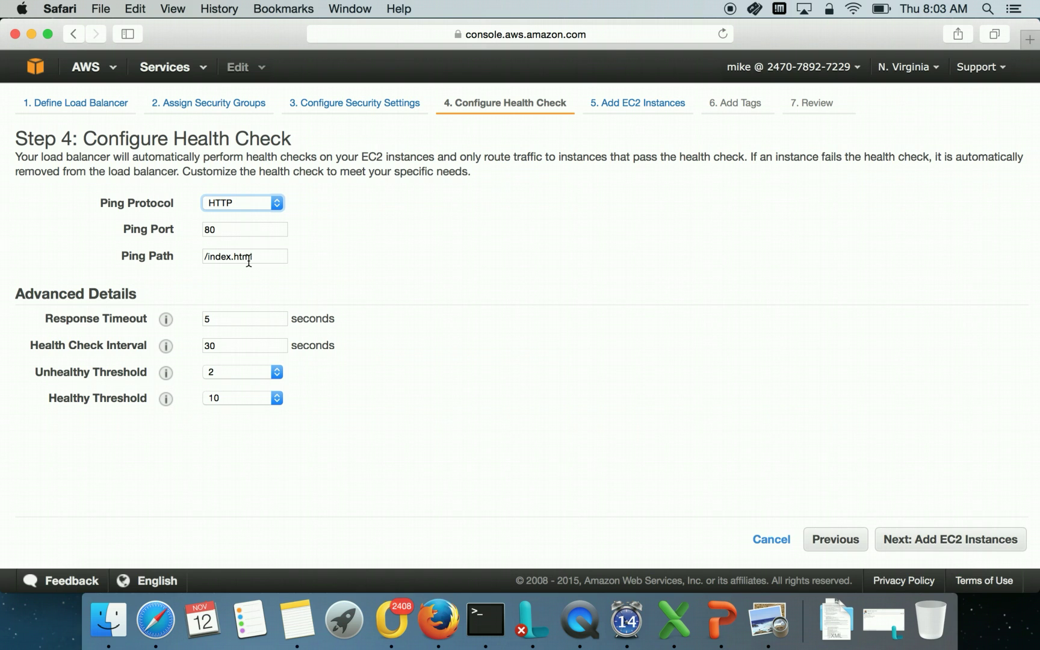
Step: Try prefixing the health check's ping path with /var/www/html and restore it to /index.html
{"action": "left_click_drag", "start_coordinate": [264, 258], "coordinate": [195, 259]}
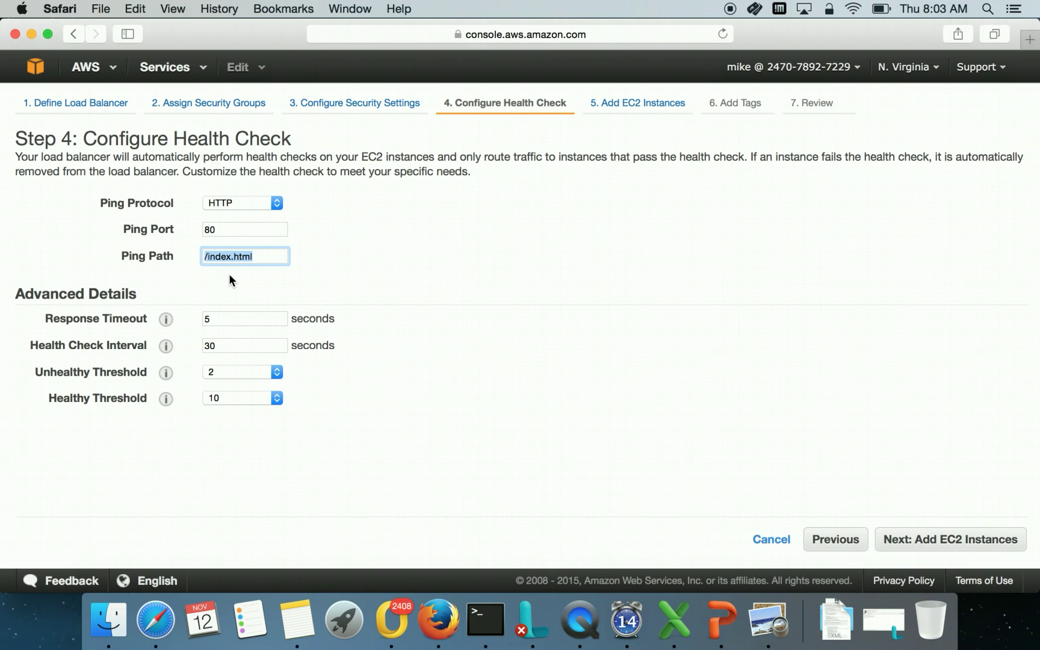
{"action": "left_click", "coordinate": [203, 256]}
{"action": "type", "text": "/var/www/html/inde"}
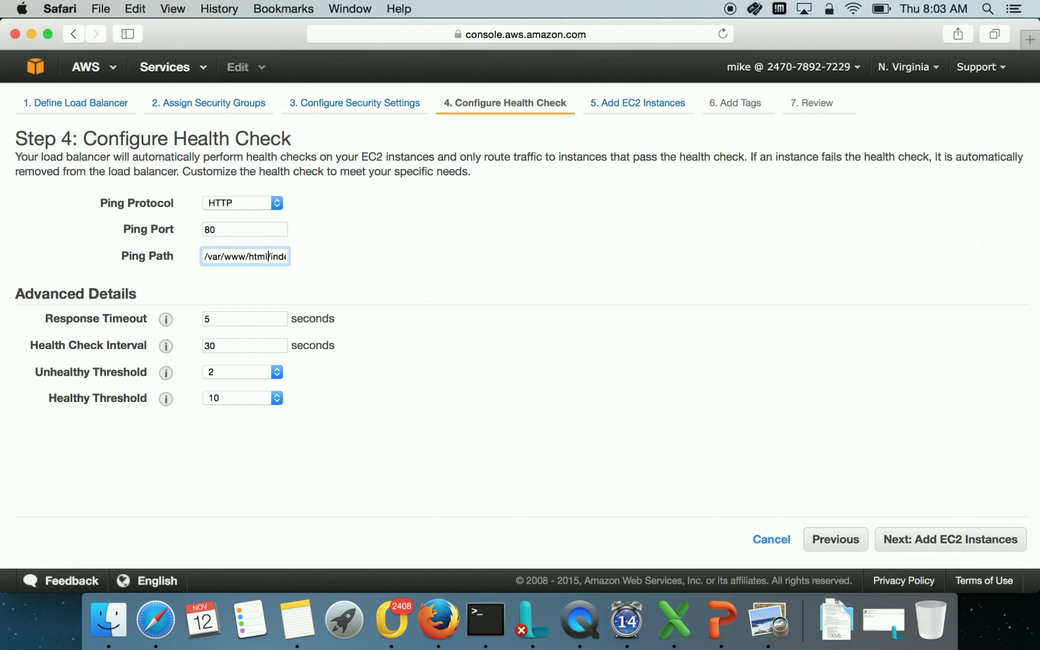
{"action": "type", "text": "l"}
{"action": "key", "text": "BackSpace"}
{"action": "key", "text": "BackSpace"}
{"action": "key", "text": "BackSpace"}
{"action": "key", "text": "BackSpace"}
{"action": "key", "text": "BackSpace"}
{"action": "key", "text": "BackSpace"}
{"action": "key", "text": "BackSpace"}
{"action": "key", "text": "BackSpace"}
{"action": "key", "text": "BackSpace"}
{"action": "key", "text": "BackSpace"}
{"action": "key", "text": "BackSpace"}
{"action": "key", "text": "BackSpace"}
{"action": "key", "text": "BackSpace"}
{"action": "triple_click", "coordinate": [224, 250]}
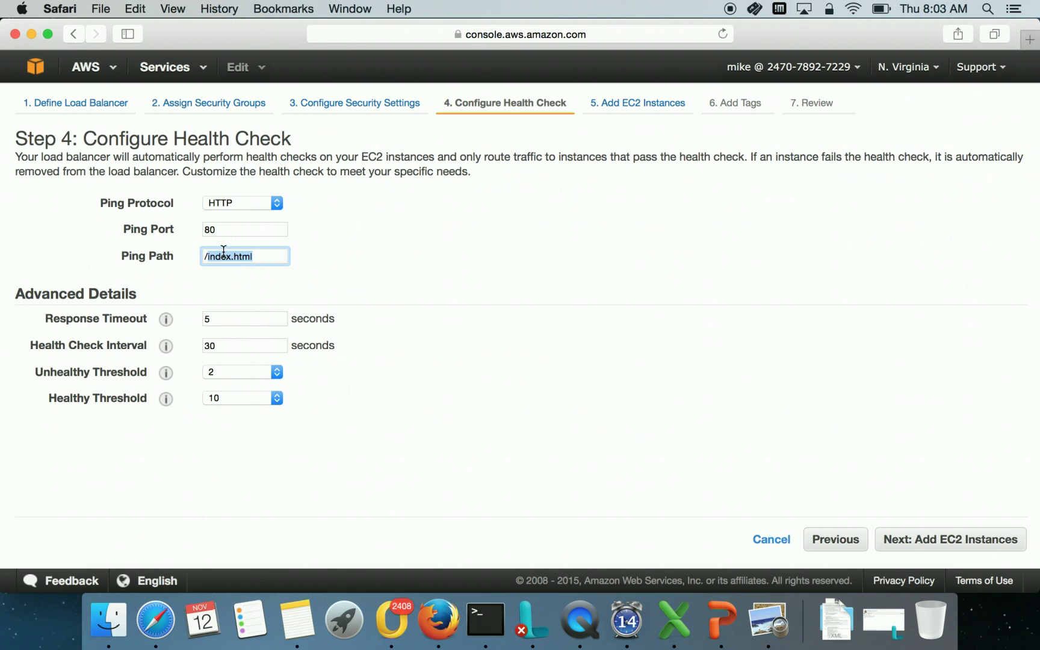
{"action": "left_click", "coordinate": [303, 288]}
Step: Read the Response Timeout description and relate the setting to the ELB.png diagram in Preview
{"action": "mouse_move", "coordinate": [166, 318]}
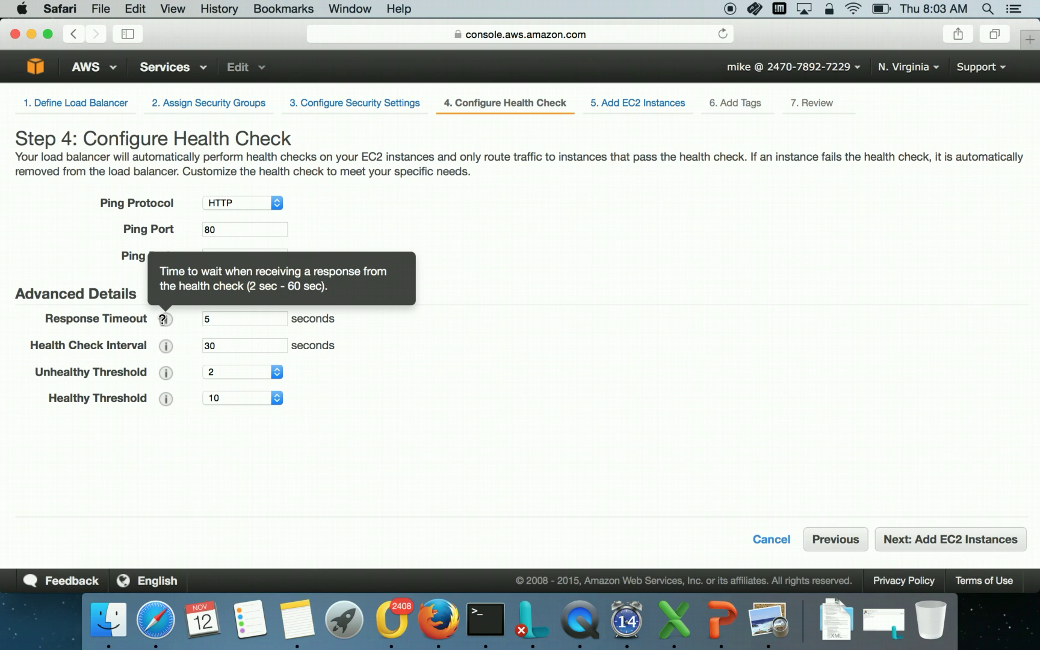
{"action": "left_click", "coordinate": [768, 620]}
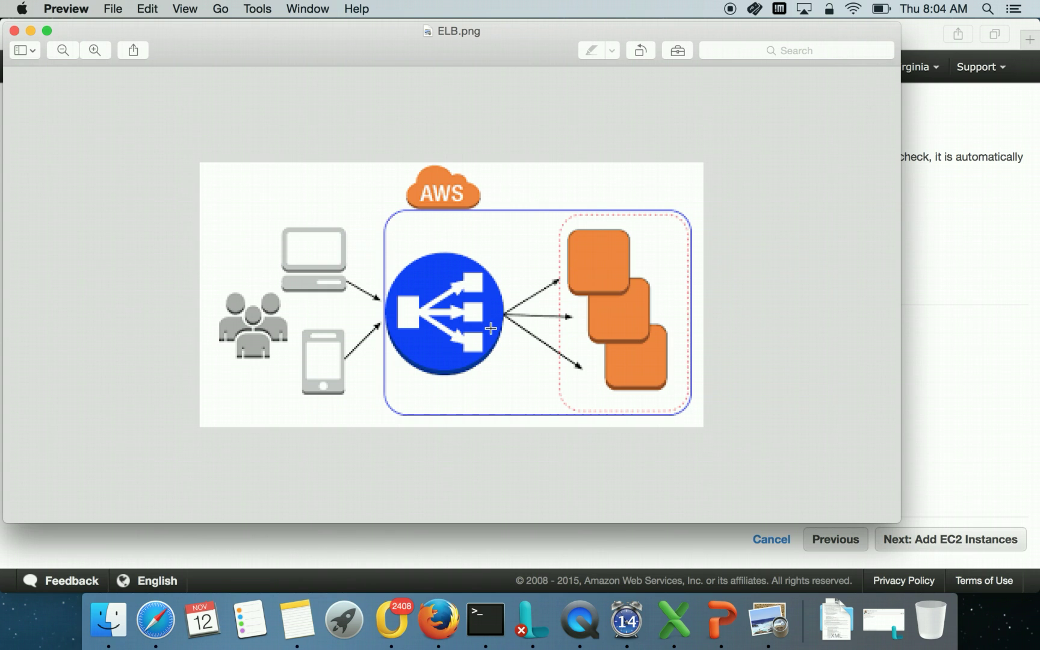
{"action": "left_click", "coordinate": [525, 538]}
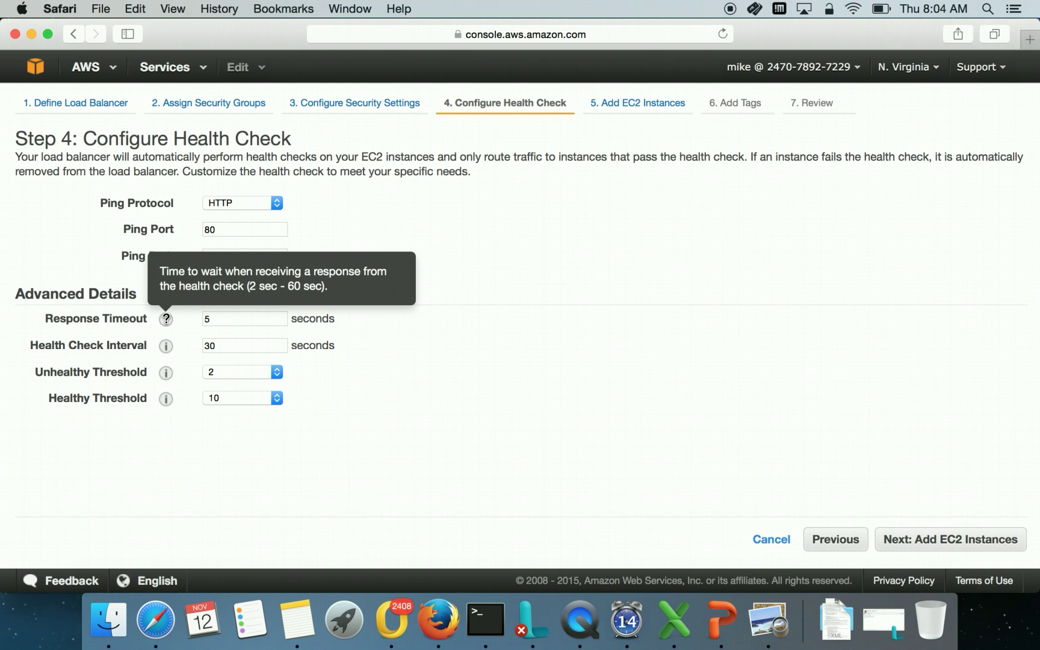
{"action": "double_click", "coordinate": [223, 318]}
{"action": "mouse_move", "coordinate": [165, 320]}
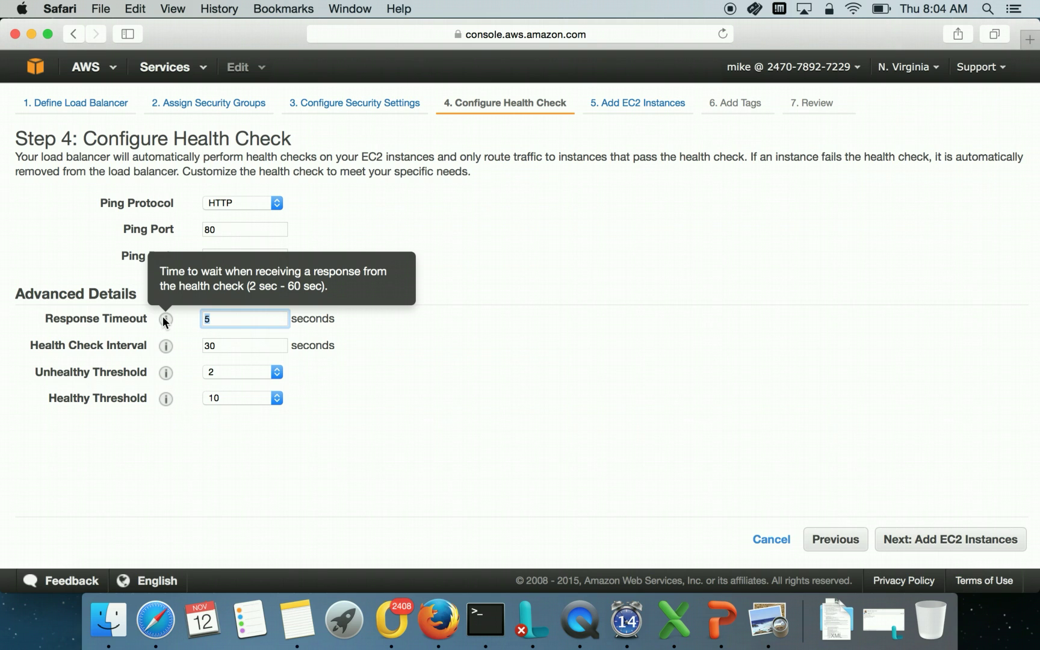
{"action": "left_click", "coordinate": [222, 325]}
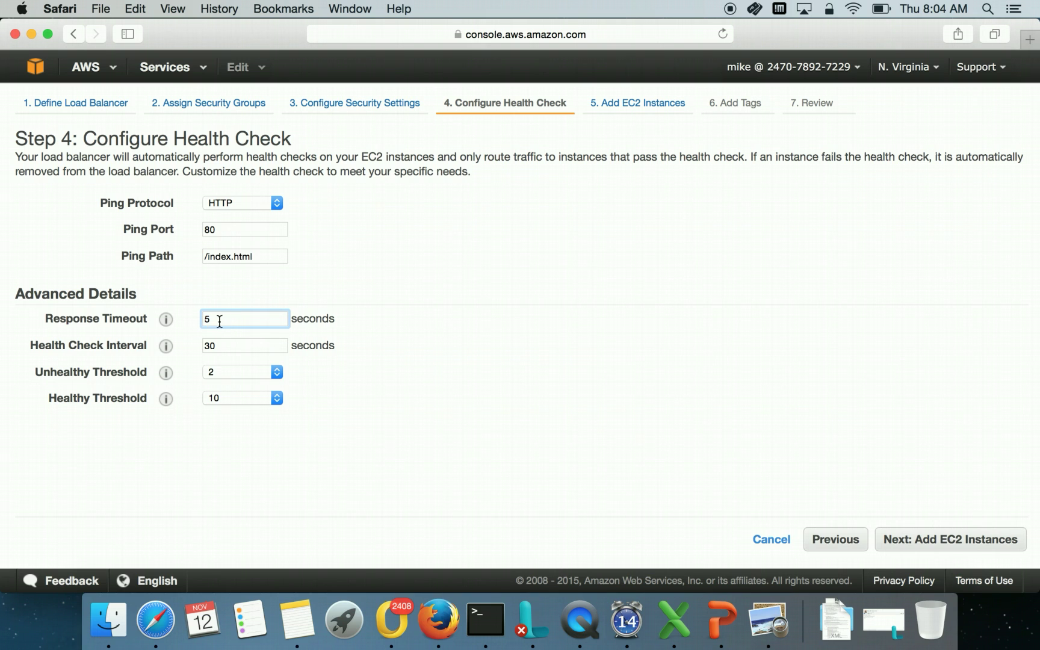
Step: Examine the Health Check Interval setting alongside the ELB.png diagram in Preview and return to the wizard in Safari
{"action": "mouse_move", "coordinate": [167, 348]}
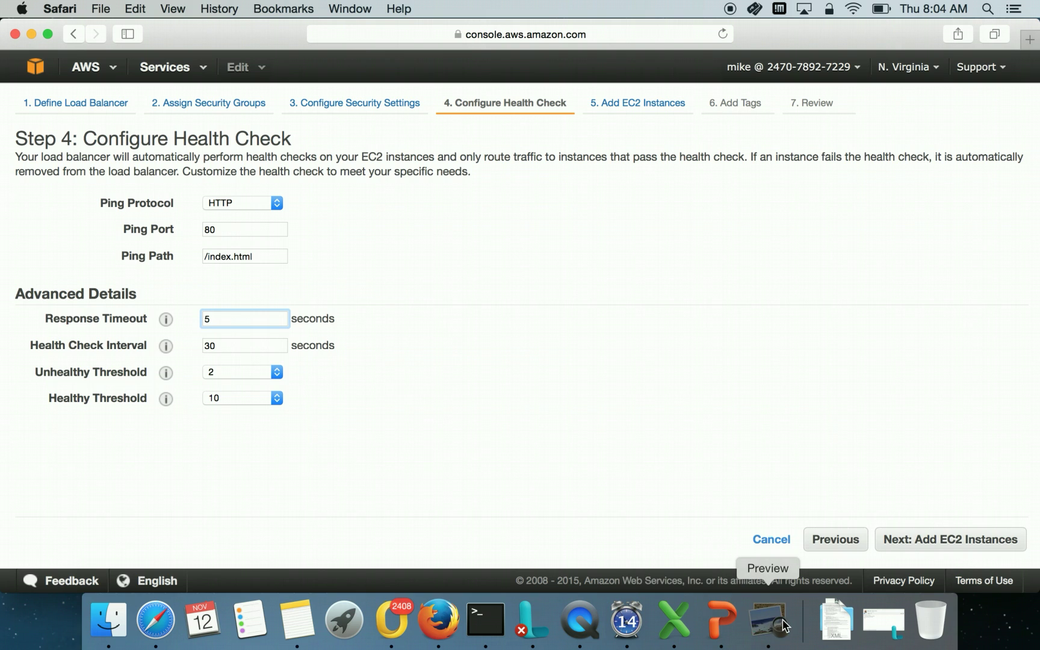
{"action": "left_click", "coordinate": [747, 614]}
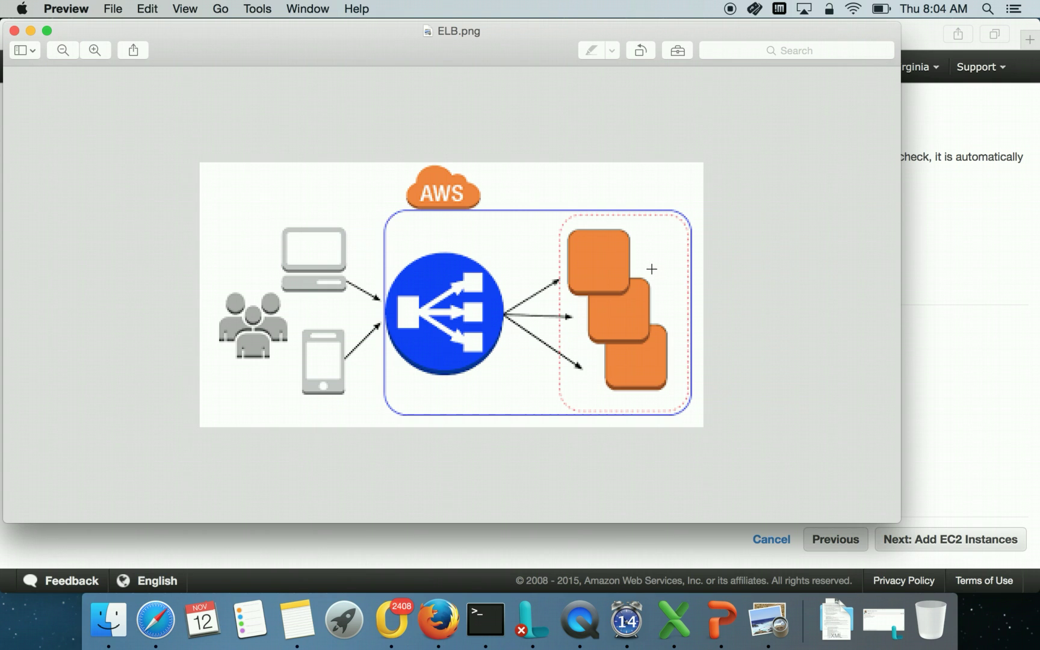
{"action": "left_click", "coordinate": [434, 541]}
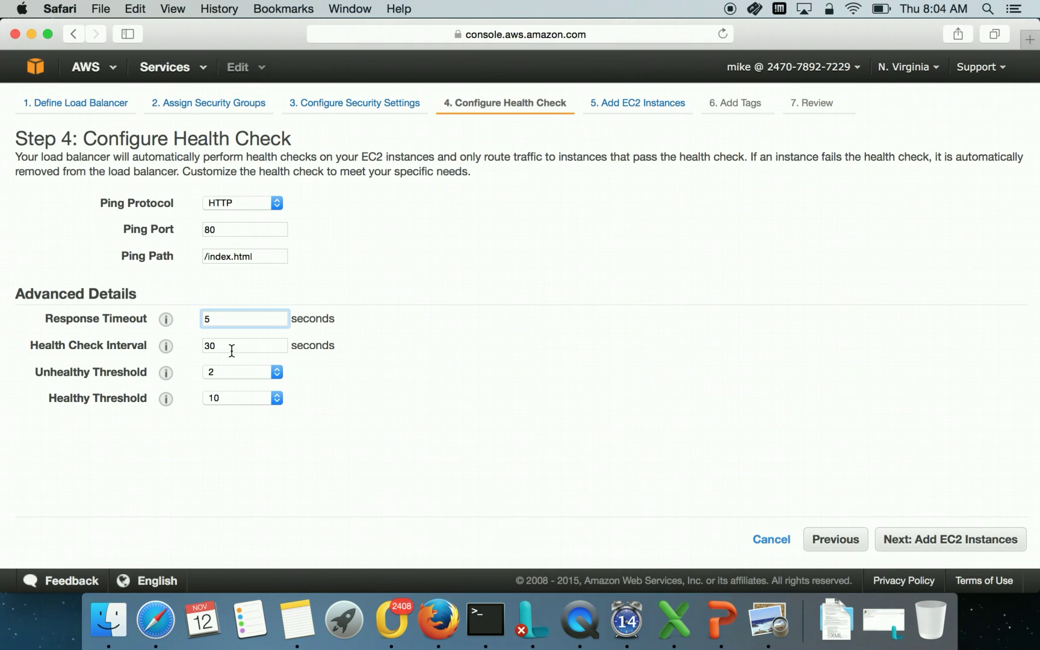
{"action": "mouse_move", "coordinate": [166, 345]}
{"action": "left_click", "coordinate": [760, 637]}
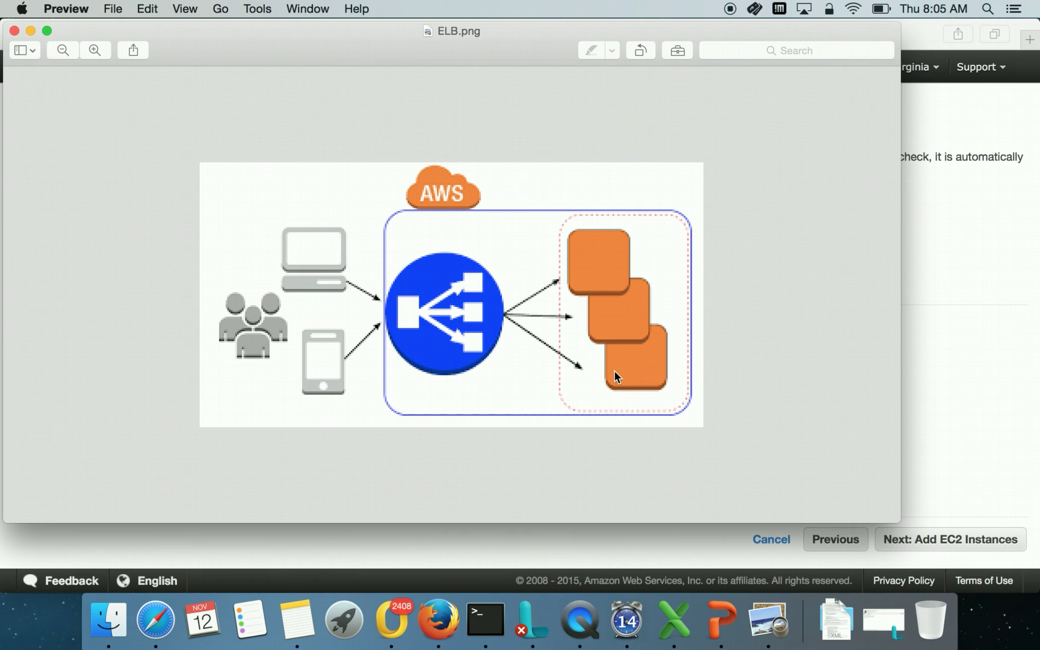
{"action": "left_click", "coordinate": [921, 352]}
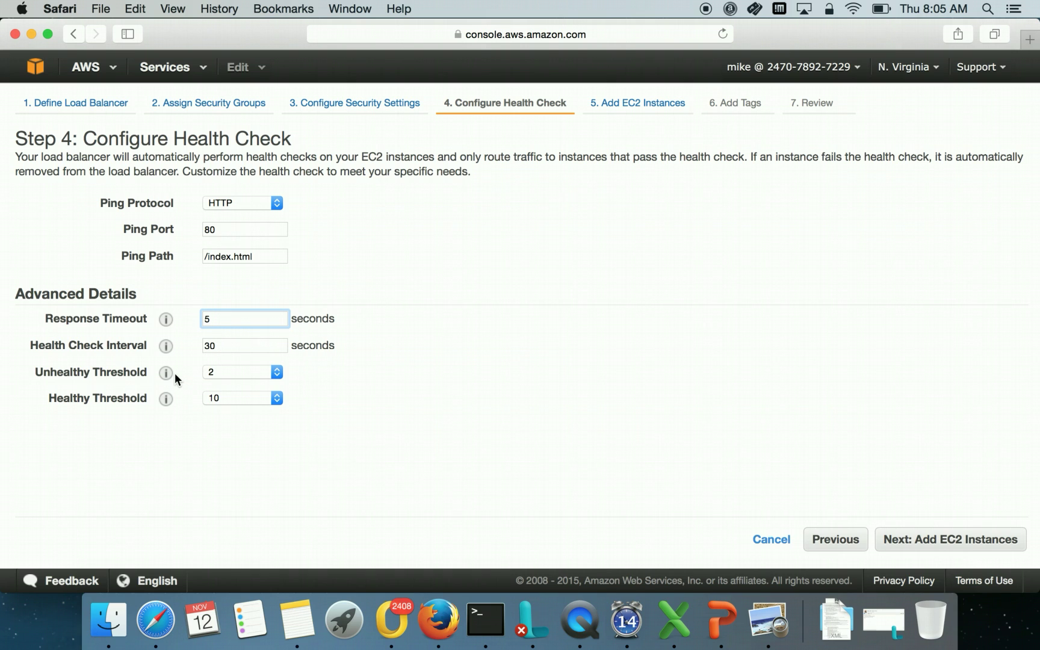
Step: Examine the Unhealthy Threshold description and its choices, and read the Healthy Threshold description
{"action": "mouse_move", "coordinate": [165, 373]}
{"action": "left_click", "coordinate": [227, 381]}
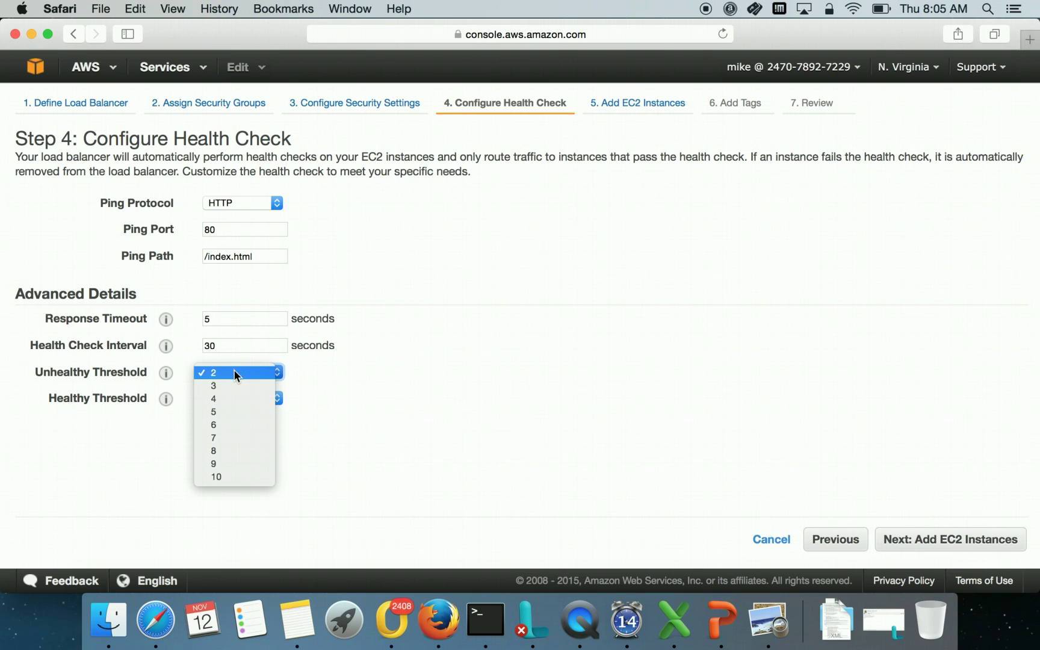
{"action": "left_click", "coordinate": [359, 403]}
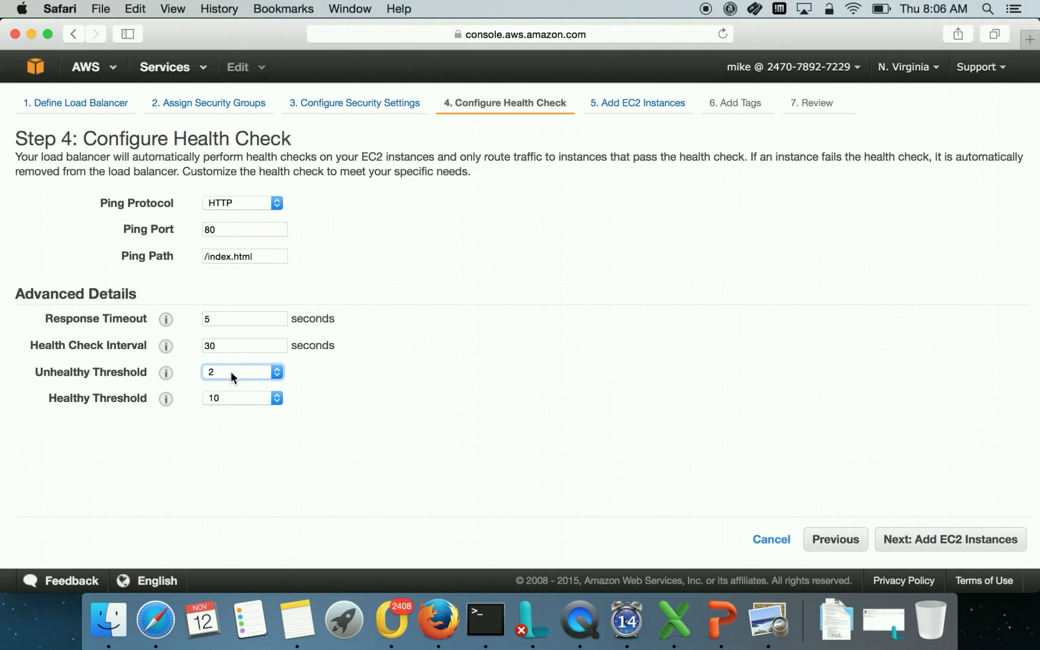
{"action": "mouse_move", "coordinate": [167, 398]}
Step: Add the Webserver-02 and Webserver-01 instances to the load balancer with cross-zone load balancing and connection draining enabled, and continue to tagging
{"action": "left_click", "coordinate": [909, 540]}
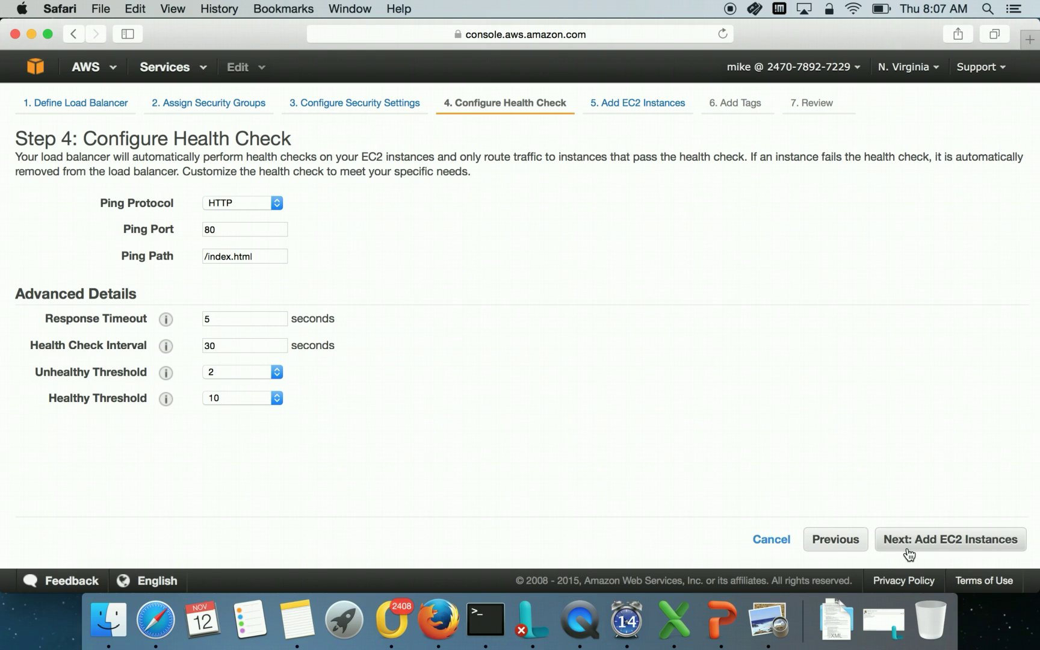
{"action": "left_click", "coordinate": [909, 540]}
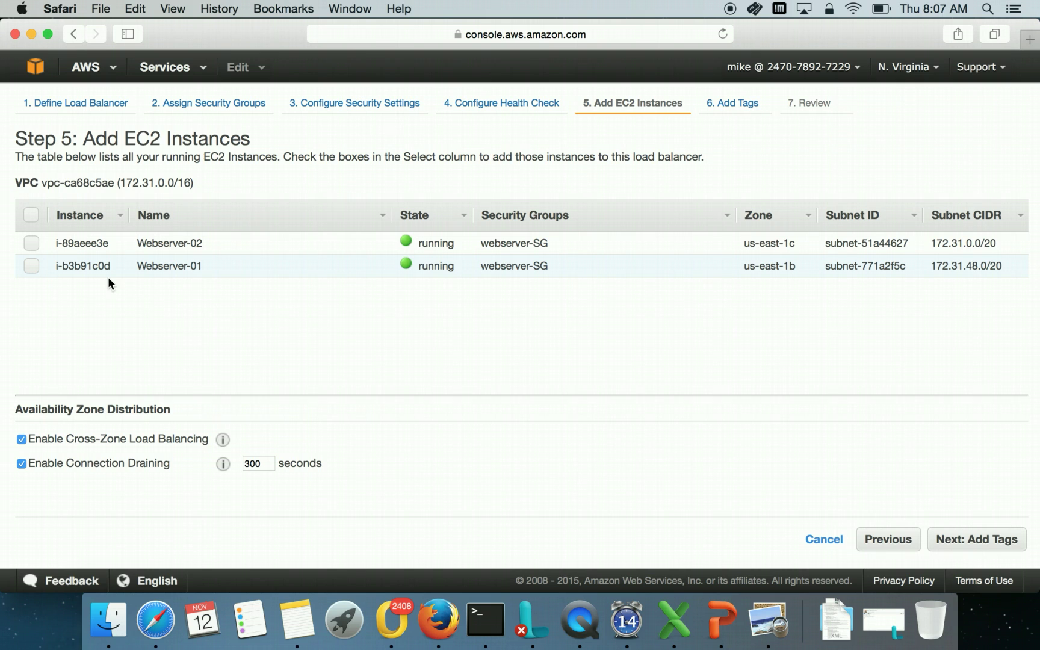
{"action": "left_click", "coordinate": [29, 241]}
{"action": "left_click", "coordinate": [28, 267]}
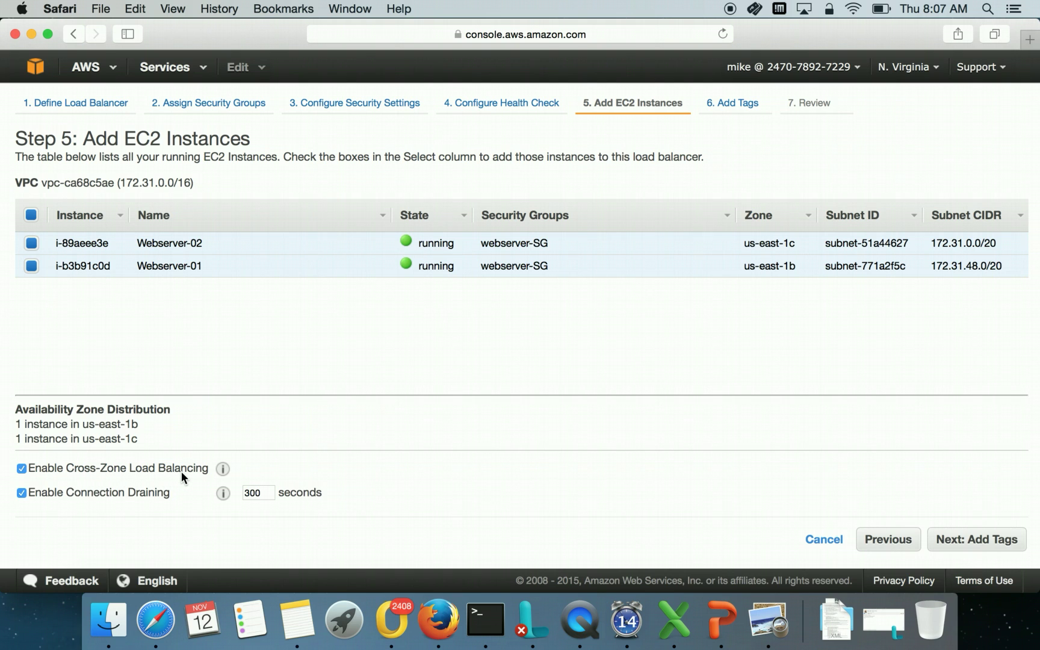
{"action": "left_click", "coordinate": [22, 469]}
{"action": "mouse_move", "coordinate": [224, 494]}
{"action": "left_click", "coordinate": [956, 541]}
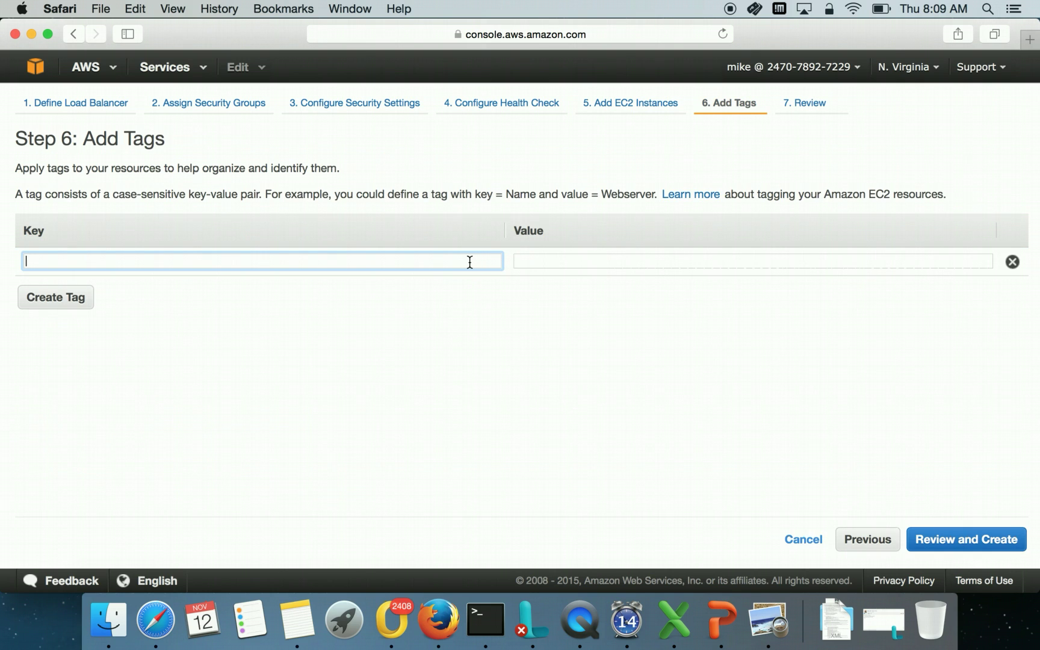
Step: Tag the load balancer with key Name and value Mywebserver-ELB, and continue to the review
{"action": "type", "text": "Name"}
{"action": "key", "text": "Tab"}
{"action": "type", "text": "My"}
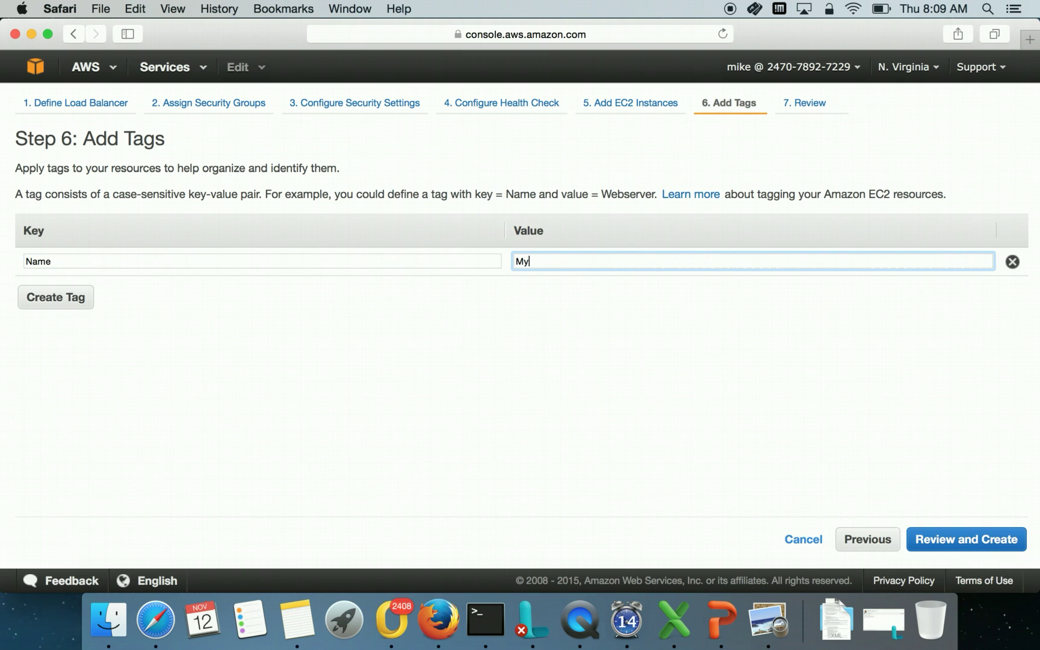
{"action": "type", "text": "webserver-ELB"}
{"action": "left_click", "coordinate": [990, 542]}
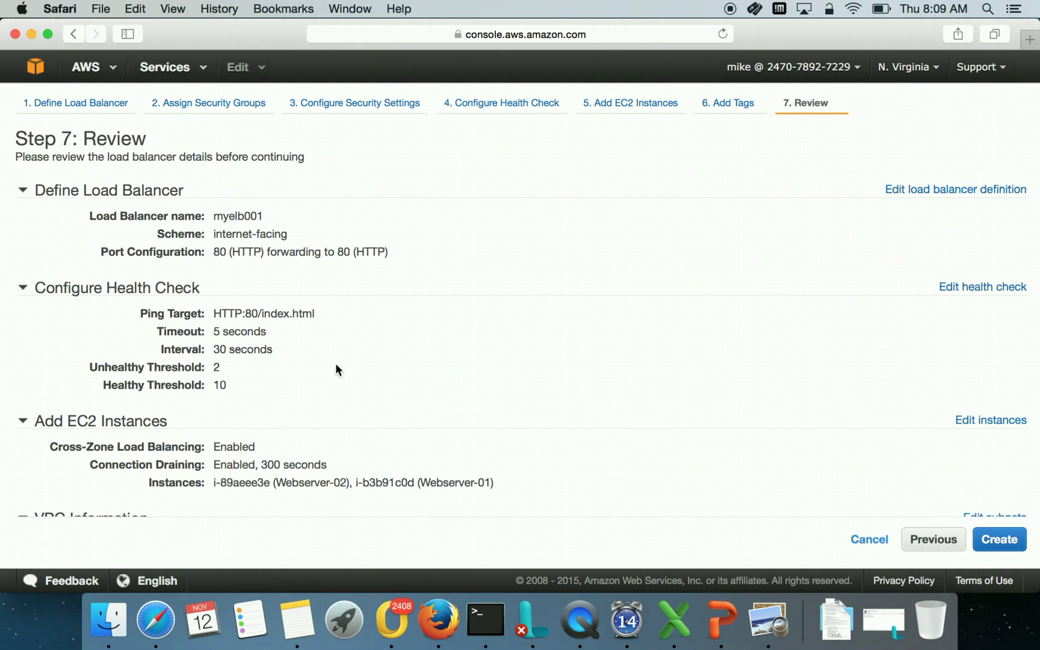
Step: Review the load balancer's definition: its name, scheme and port configuration
{"action": "scroll", "coordinate": [366, 446], "scroll_direction": "down", "scroll_amount": 4}
{"action": "scroll", "coordinate": [366, 446], "scroll_direction": "up", "scroll_amount": 4}
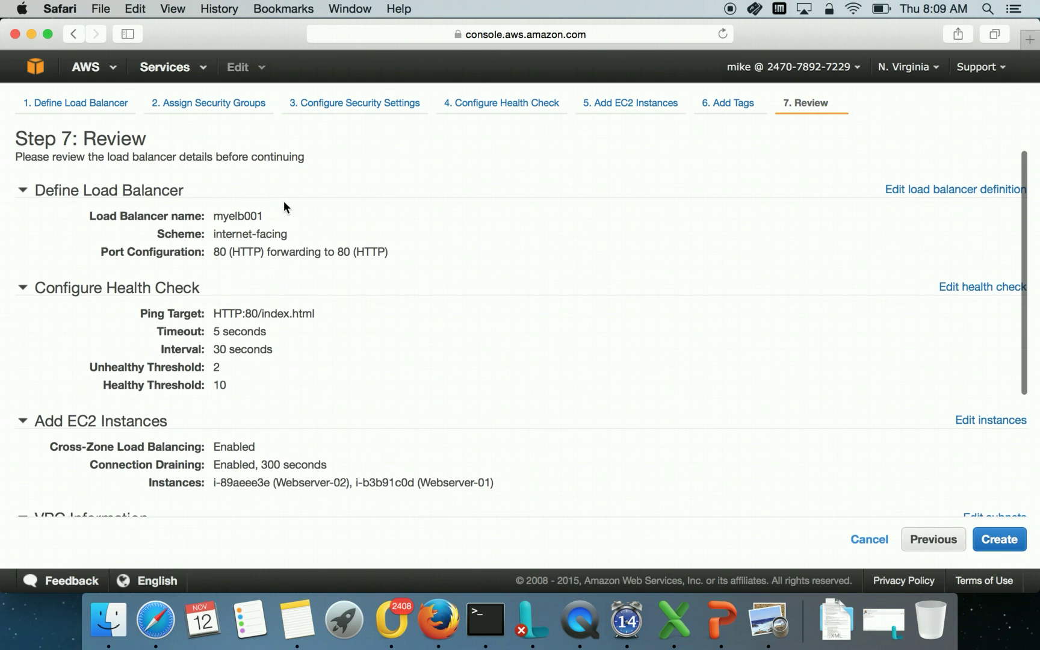
{"action": "left_click_drag", "start_coordinate": [212, 215], "coordinate": [309, 234]}
{"action": "left_click_drag", "start_coordinate": [213, 252], "coordinate": [254, 253]}
{"action": "scroll", "coordinate": [414, 313], "scroll_direction": "down", "scroll_amount": 2}
{"action": "scroll", "coordinate": [416, 319], "scroll_direction": "down", "scroll_amount": 3}
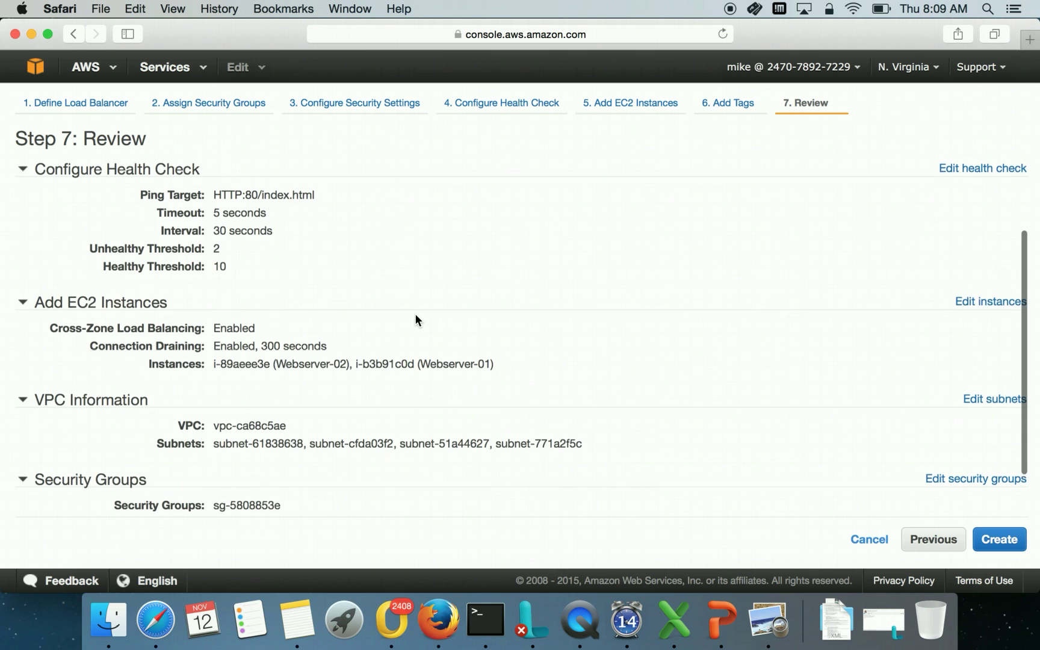
{"action": "scroll", "coordinate": [416, 319], "scroll_direction": "up", "scroll_amount": 5}
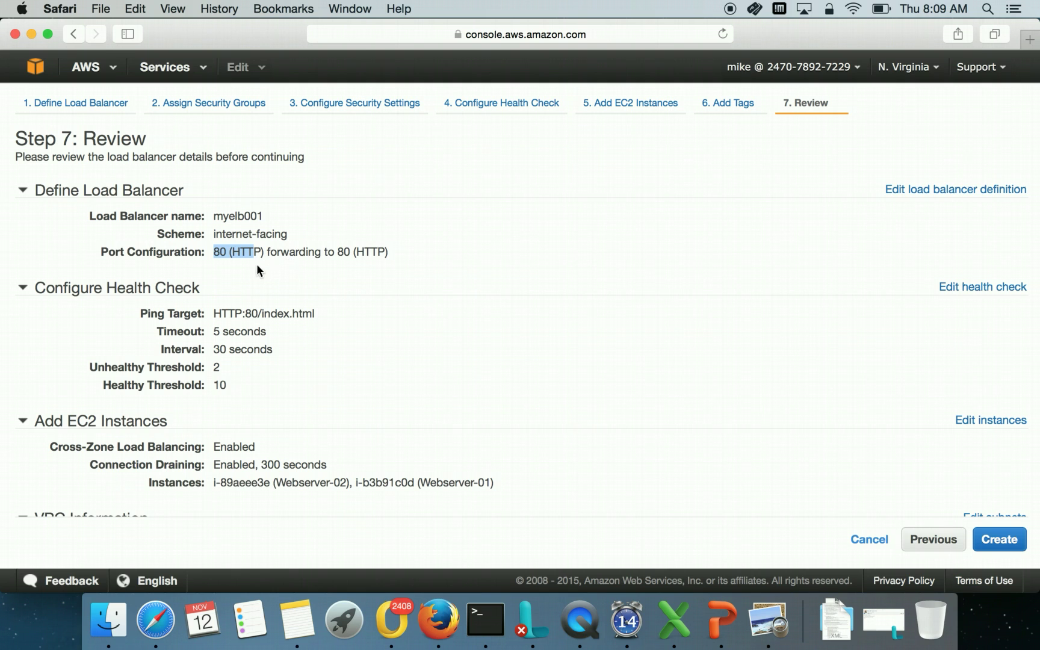
{"action": "left_click_drag", "start_coordinate": [325, 251], "coordinate": [353, 253]}
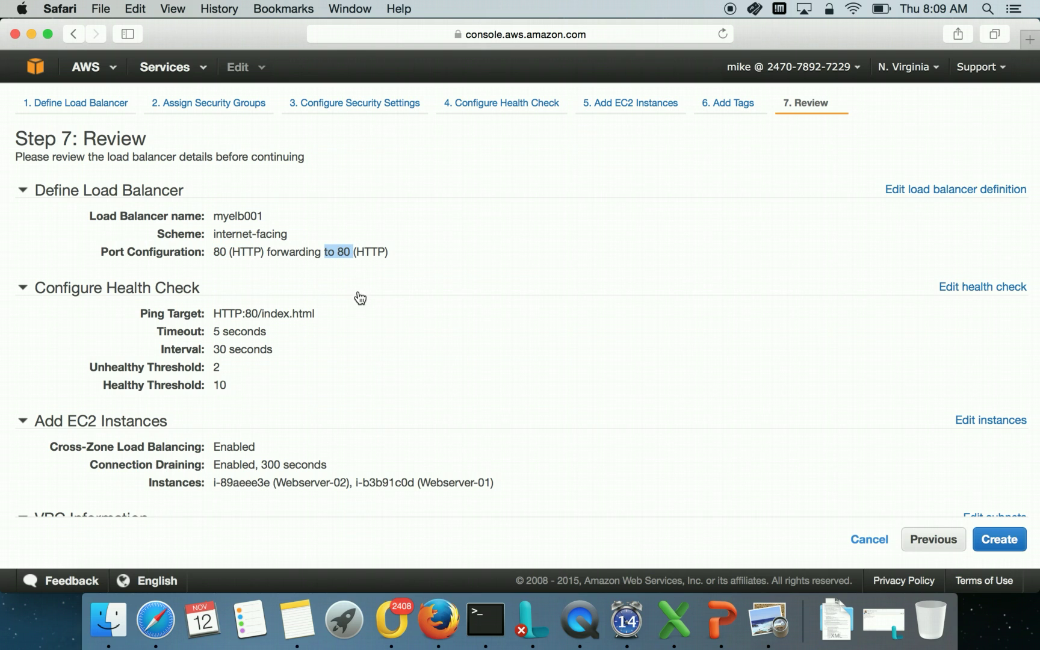
Step: Check the health check, instance, VPC, security group and tag settings, and create the load balancer myelb001
{"action": "scroll", "coordinate": [314, 246], "scroll_direction": "down", "scroll_amount": 1}
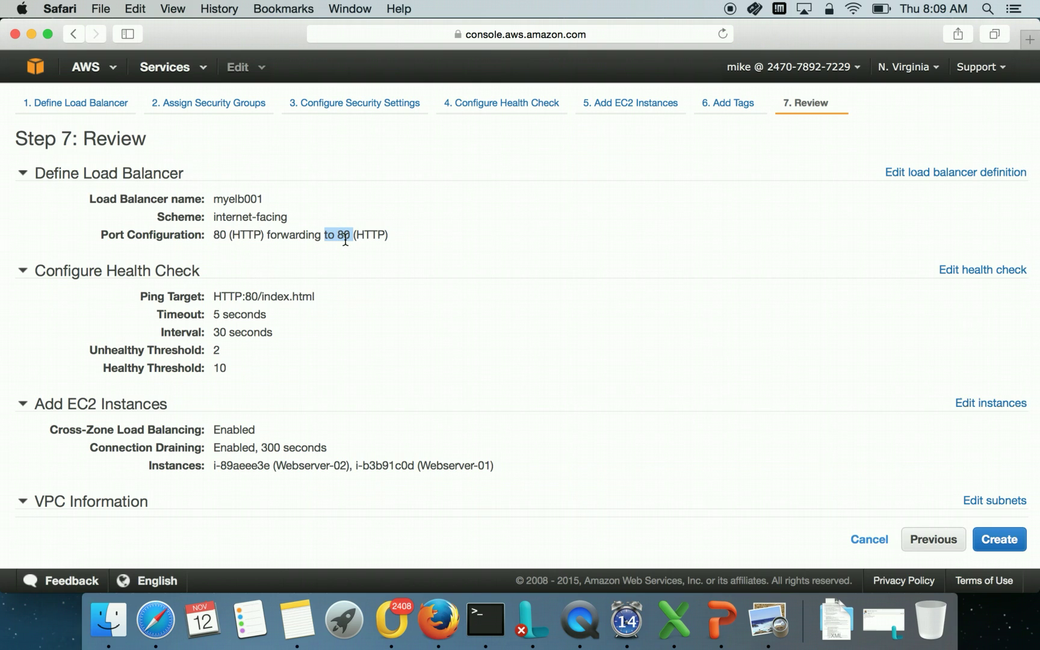
{"action": "scroll", "coordinate": [354, 260], "scroll_direction": "down", "scroll_amount": 2}
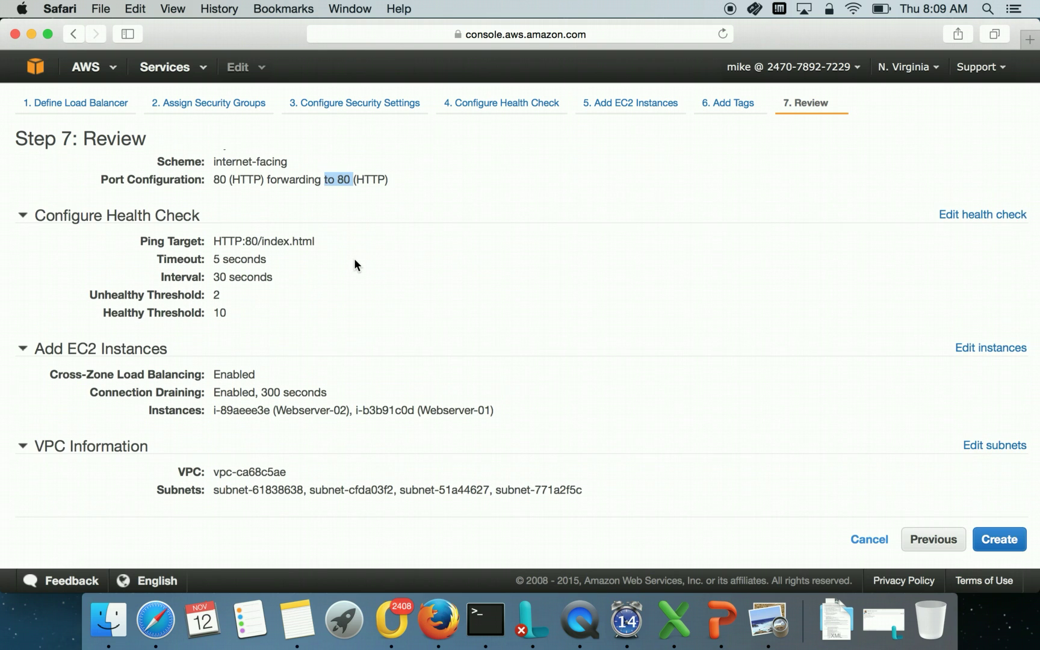
{"action": "left_click_drag", "start_coordinate": [244, 309], "coordinate": [216, 222]}
{"action": "left_click", "coordinate": [292, 271]}
{"action": "scroll", "coordinate": [406, 374], "scroll_direction": "down", "scroll_amount": 5}
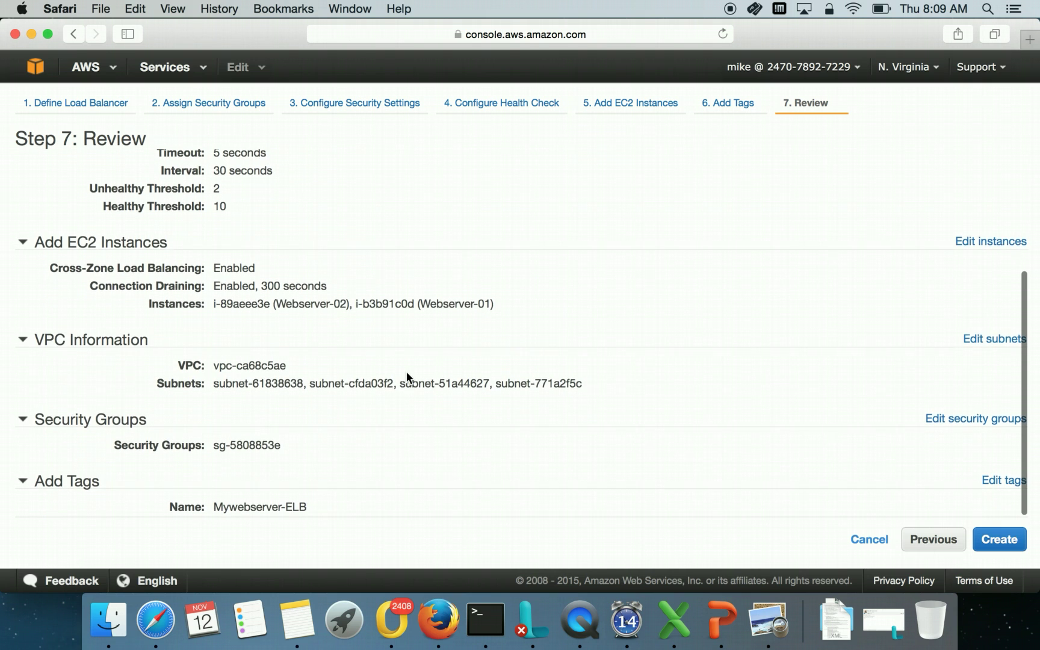
{"action": "scroll", "coordinate": [405, 370], "scroll_direction": "up", "scroll_amount": 2}
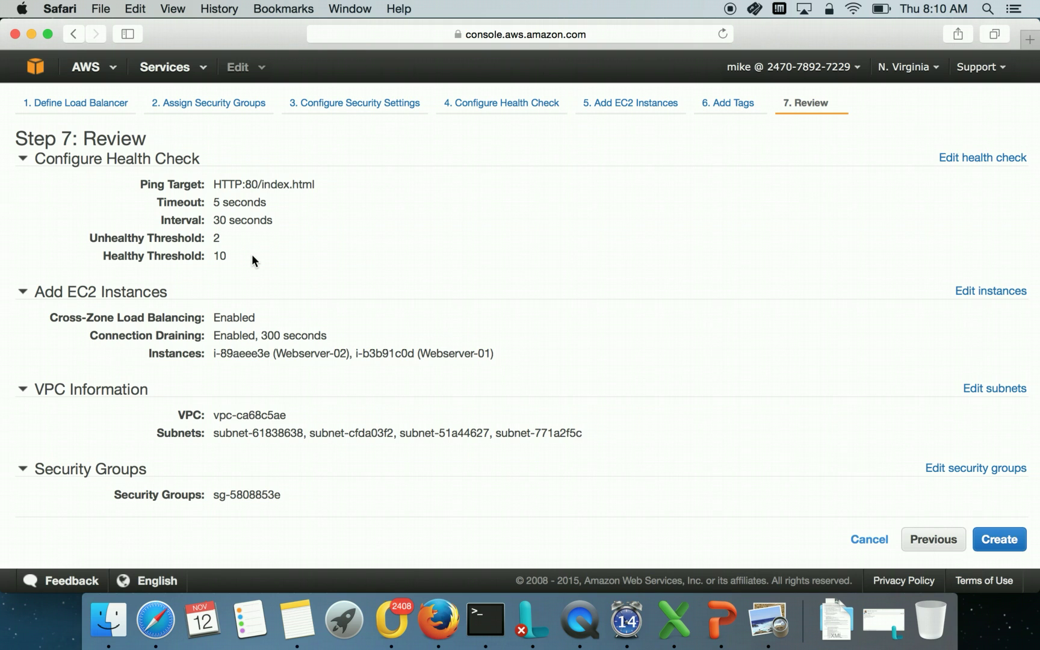
{"action": "scroll", "coordinate": [316, 453], "scroll_direction": "down", "scroll_amount": 2}
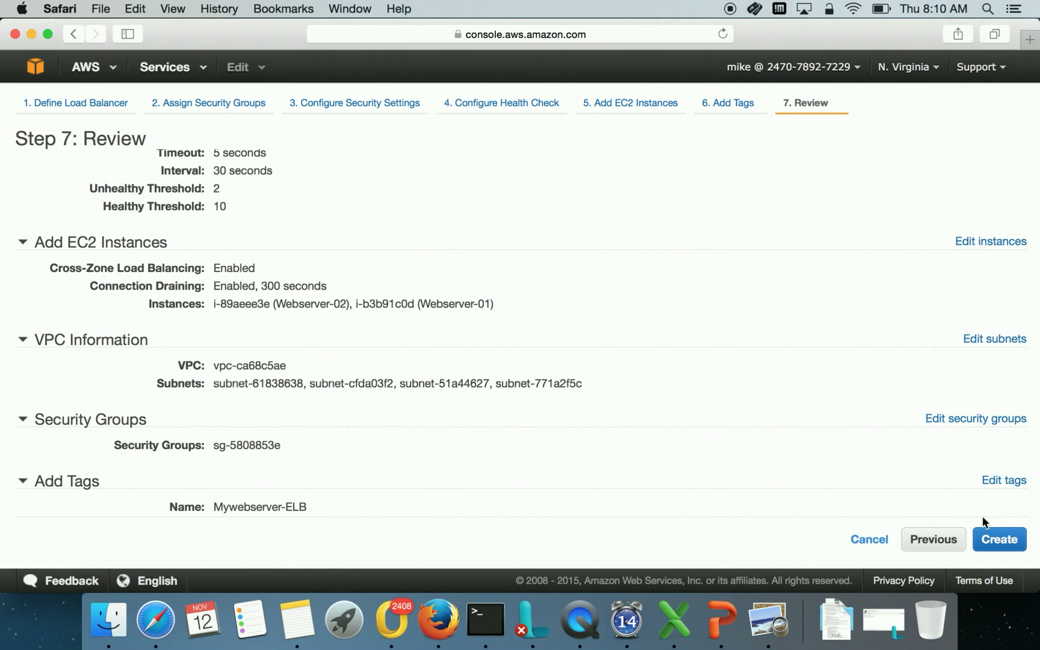
{"action": "left_click", "coordinate": [1004, 542]}
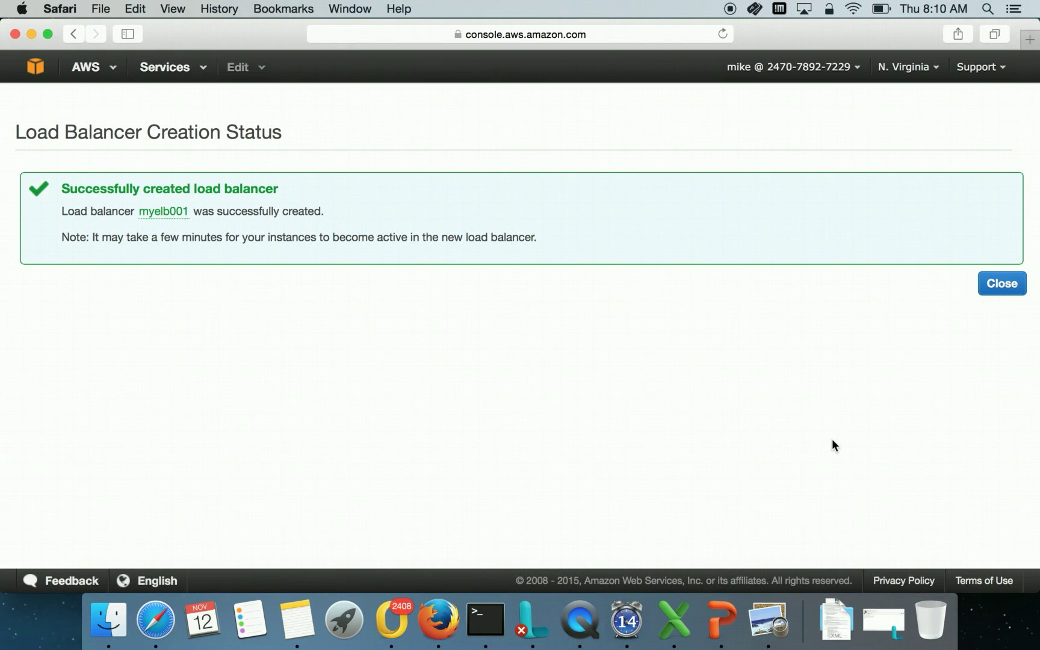
{"action": "left_click", "coordinate": [1003, 287]}
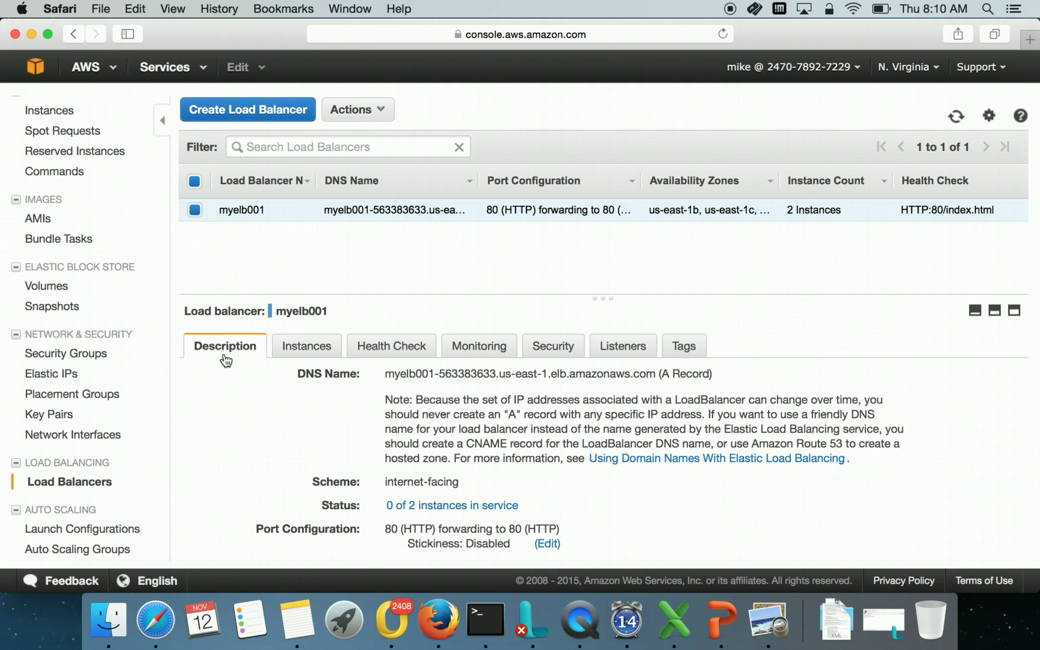
Step: Examine the DNS name in myelb001's description and highlight the full host name
{"action": "left_click_drag", "start_coordinate": [385, 374], "coordinate": [541, 373]}
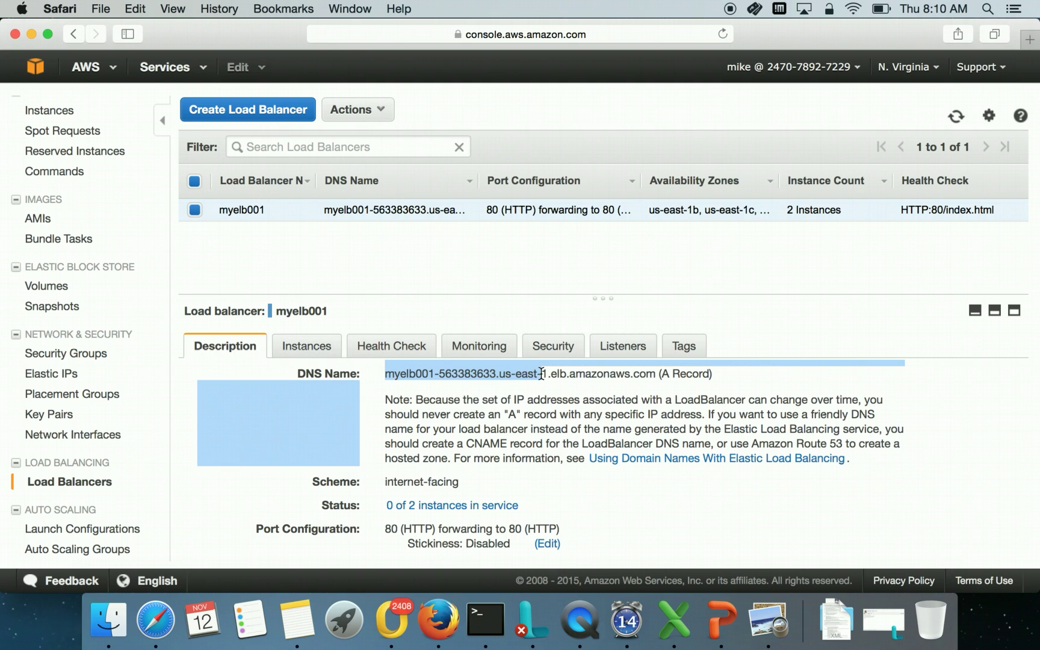
{"action": "left_click_drag", "start_coordinate": [657, 374], "coordinate": [432, 374]}
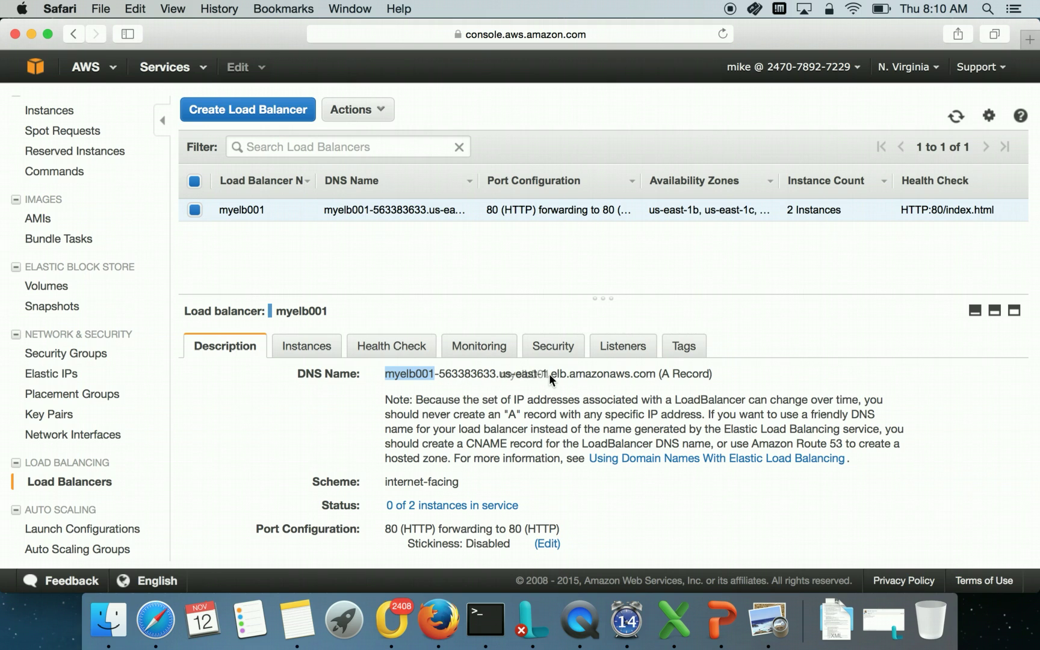
{"action": "left_click", "coordinate": [644, 371]}
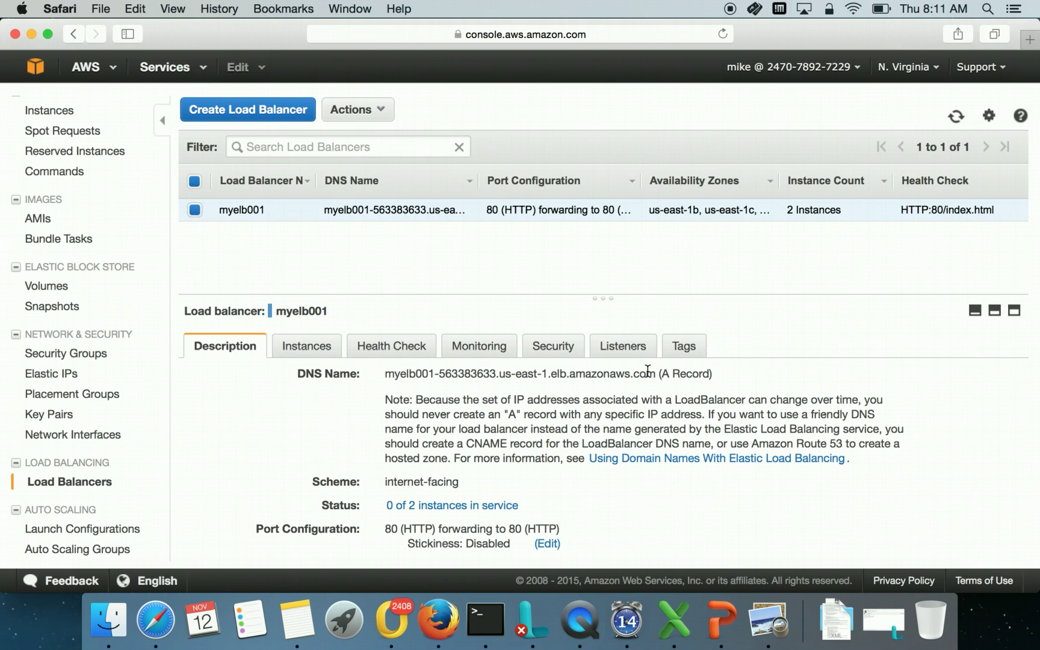
{"action": "left_click_drag", "start_coordinate": [659, 372], "coordinate": [386, 370]}
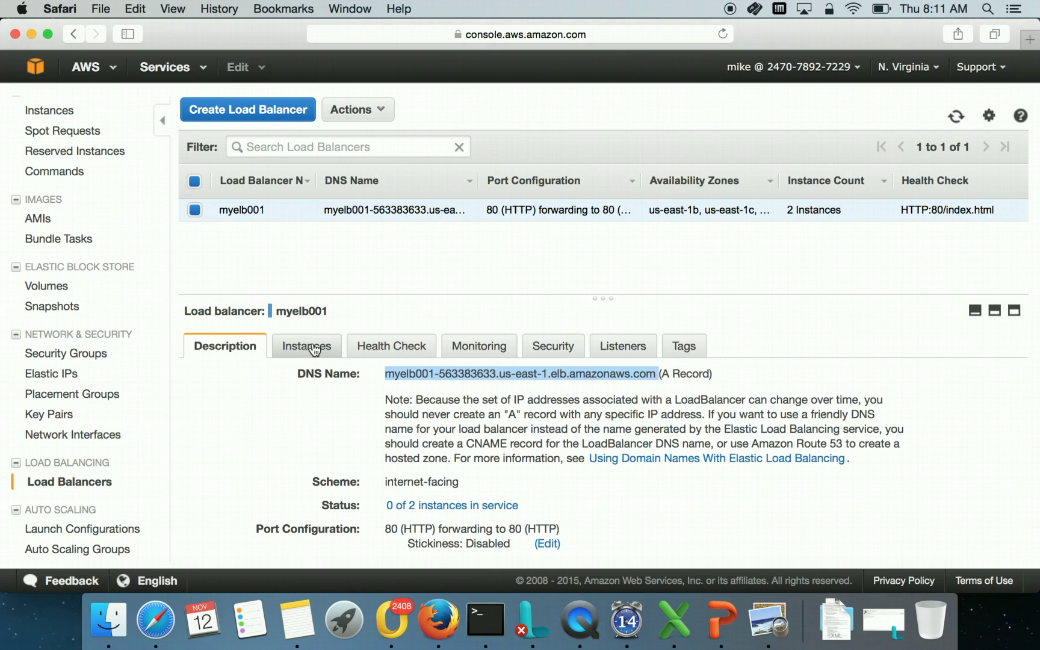
Step: Read the status details of the instances registered with myelb001 and view its health check settings
{"action": "left_click", "coordinate": [313, 348]}
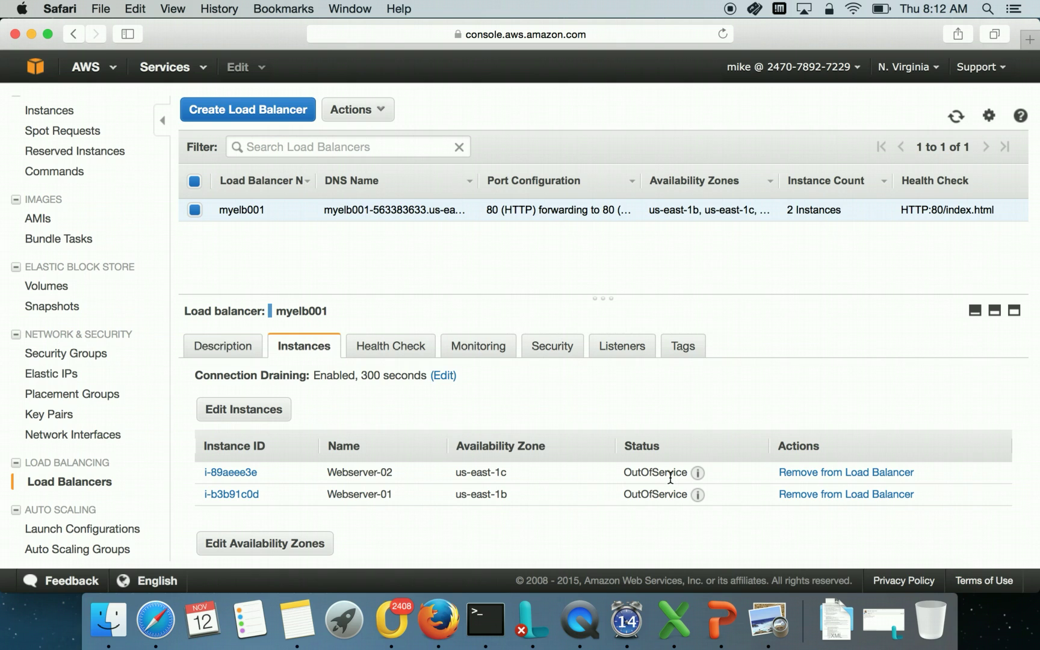
{"action": "mouse_move", "coordinate": [700, 478]}
{"action": "left_click", "coordinate": [376, 349]}
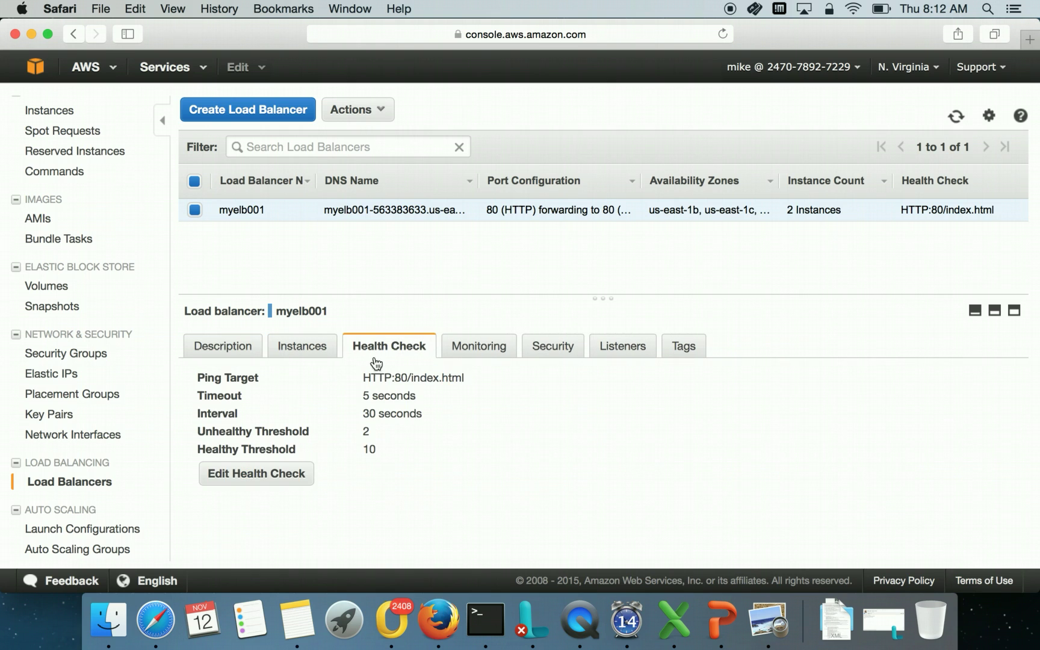
Step: Examine myelb001's CloudWatch metrics, from the HTTP response counts through host health, latency and requests to surge queue length and spillover count
{"action": "left_click", "coordinate": [481, 349]}
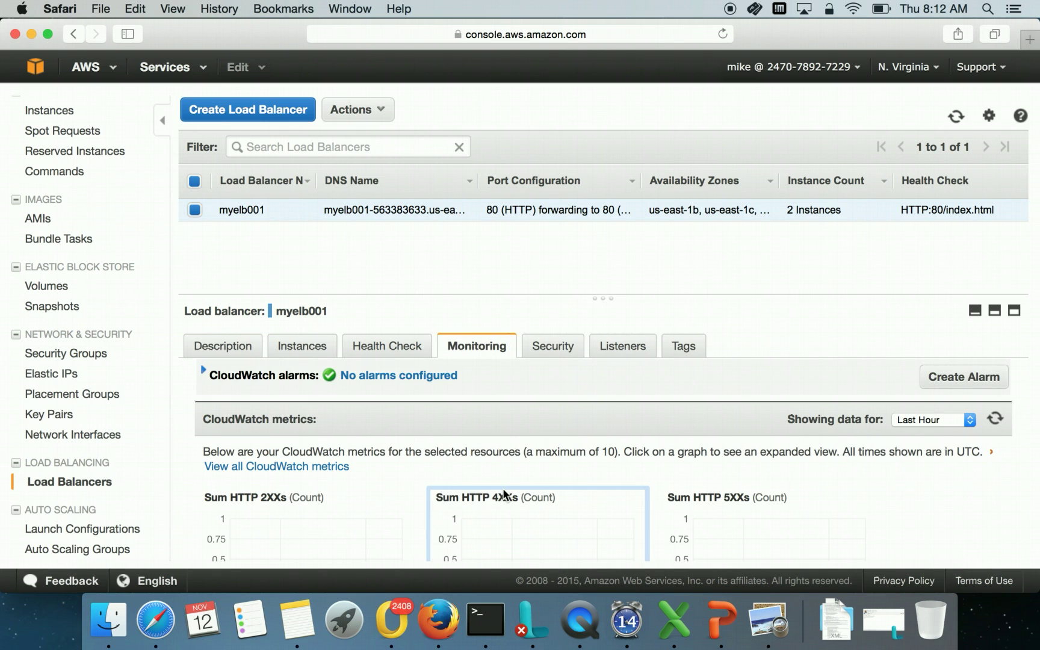
{"action": "scroll", "coordinate": [496, 458], "scroll_direction": "down", "scroll_amount": 3}
{"action": "scroll", "coordinate": [496, 457], "scroll_direction": "down", "scroll_amount": 3}
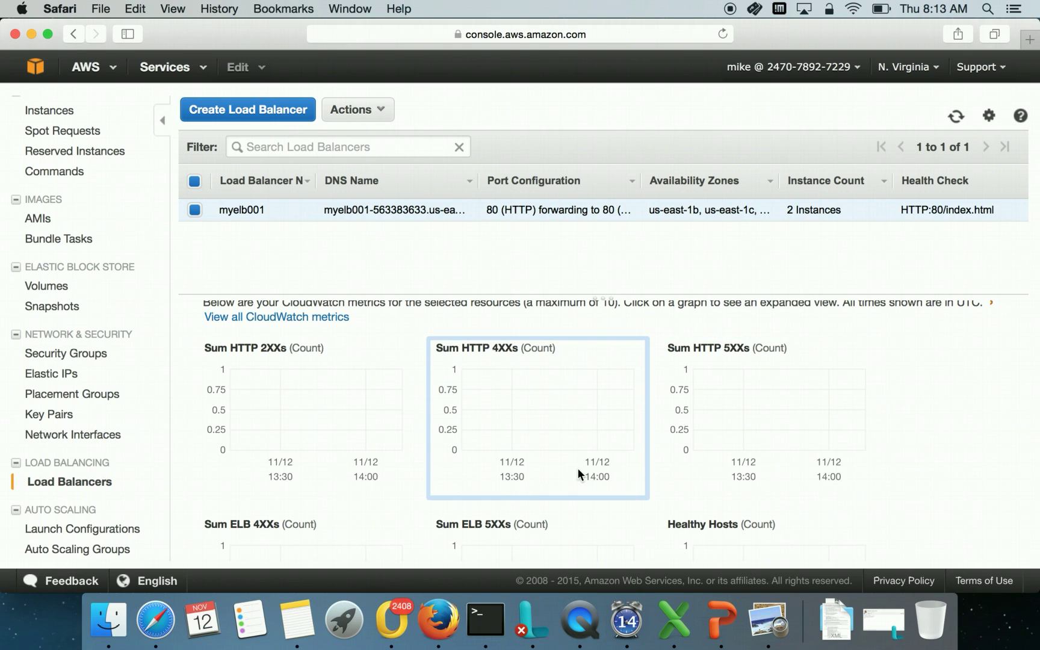
{"action": "scroll", "coordinate": [577, 469], "scroll_direction": "down", "scroll_amount": 5}
{"action": "scroll", "coordinate": [578, 470], "scroll_direction": "up", "scroll_amount": 3}
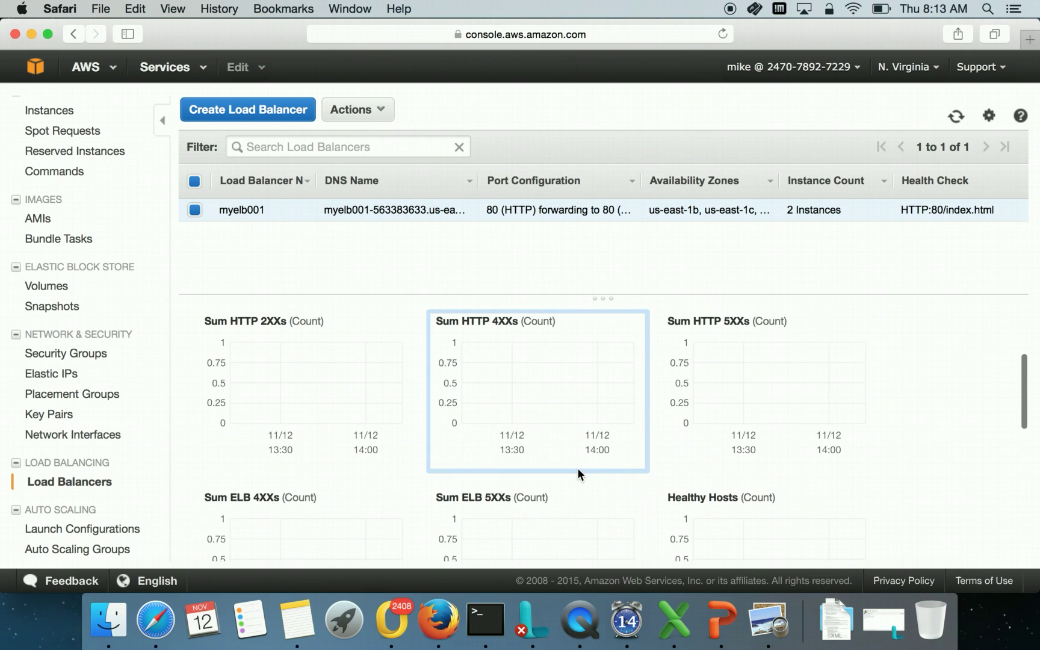
{"action": "scroll", "coordinate": [577, 472], "scroll_direction": "down", "scroll_amount": 3}
{"action": "scroll", "coordinate": [578, 470], "scroll_direction": "down", "scroll_amount": 3}
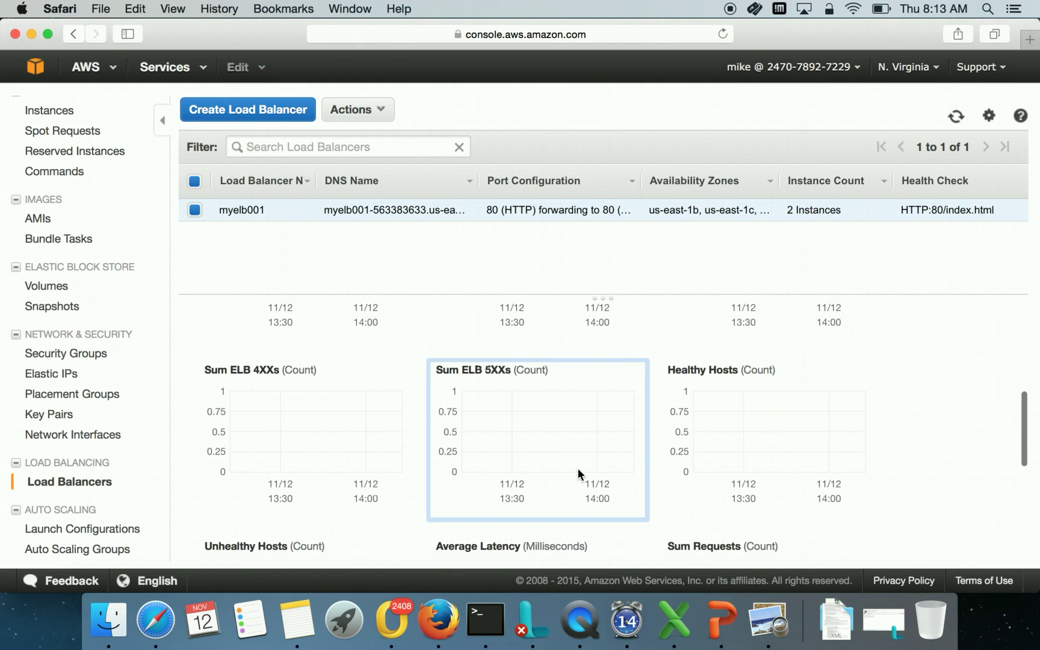
{"action": "scroll", "coordinate": [578, 470], "scroll_direction": "up", "scroll_amount": 2}
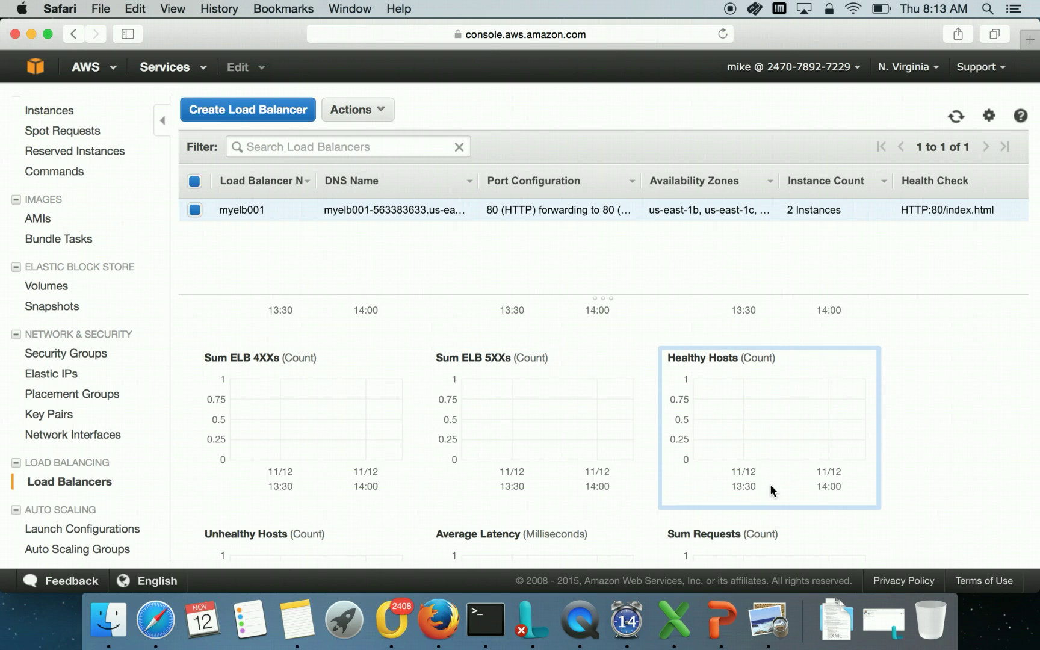
{"action": "scroll", "coordinate": [668, 462], "scroll_direction": "down", "scroll_amount": 4}
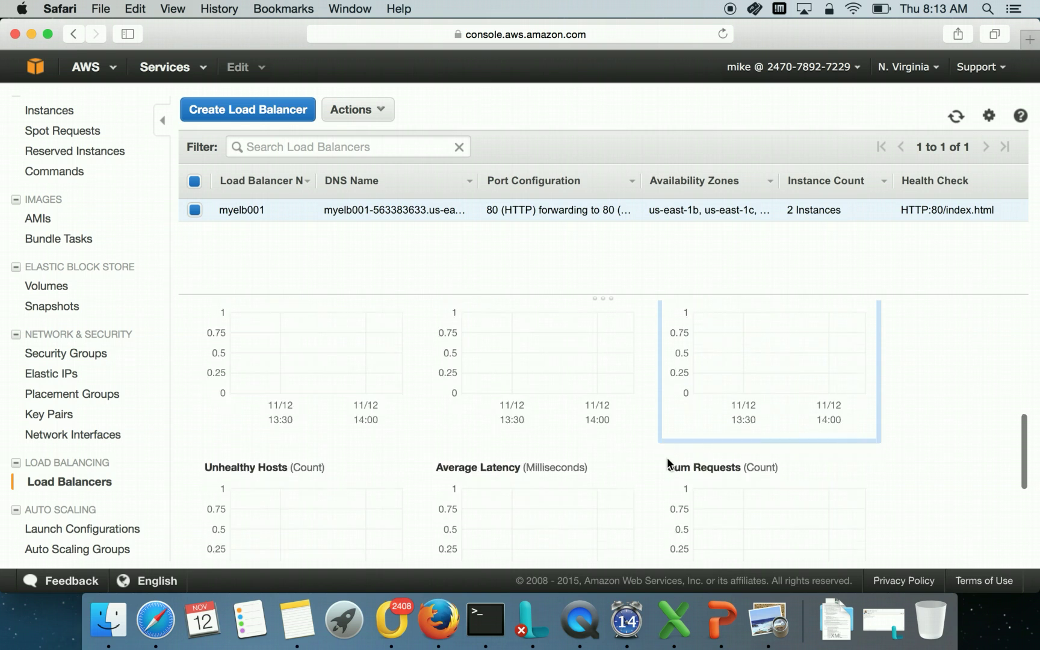
{"action": "scroll", "coordinate": [667, 457], "scroll_direction": "down", "scroll_amount": 2}
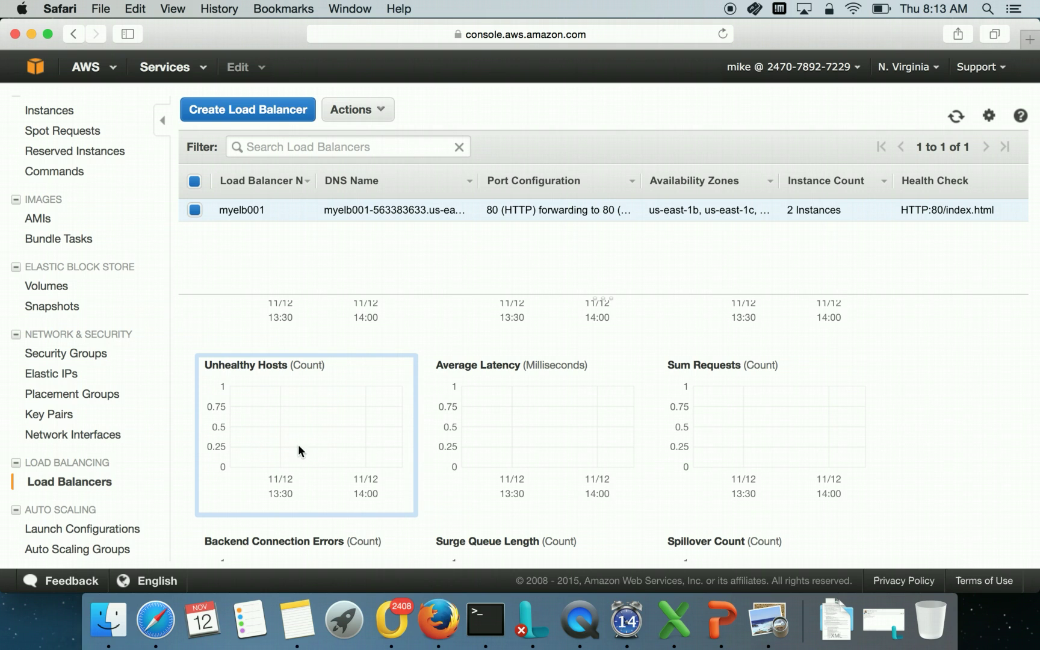
{"action": "scroll", "coordinate": [642, 415], "scroll_direction": "up", "scroll_amount": 3}
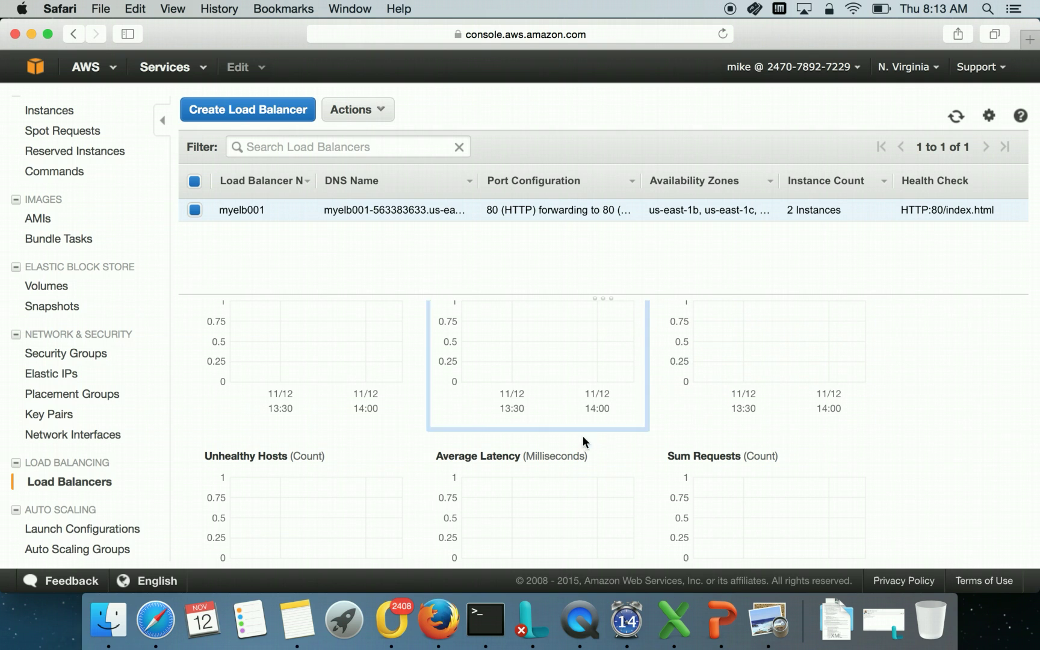
{"action": "scroll", "coordinate": [562, 466], "scroll_direction": "down", "scroll_amount": 4}
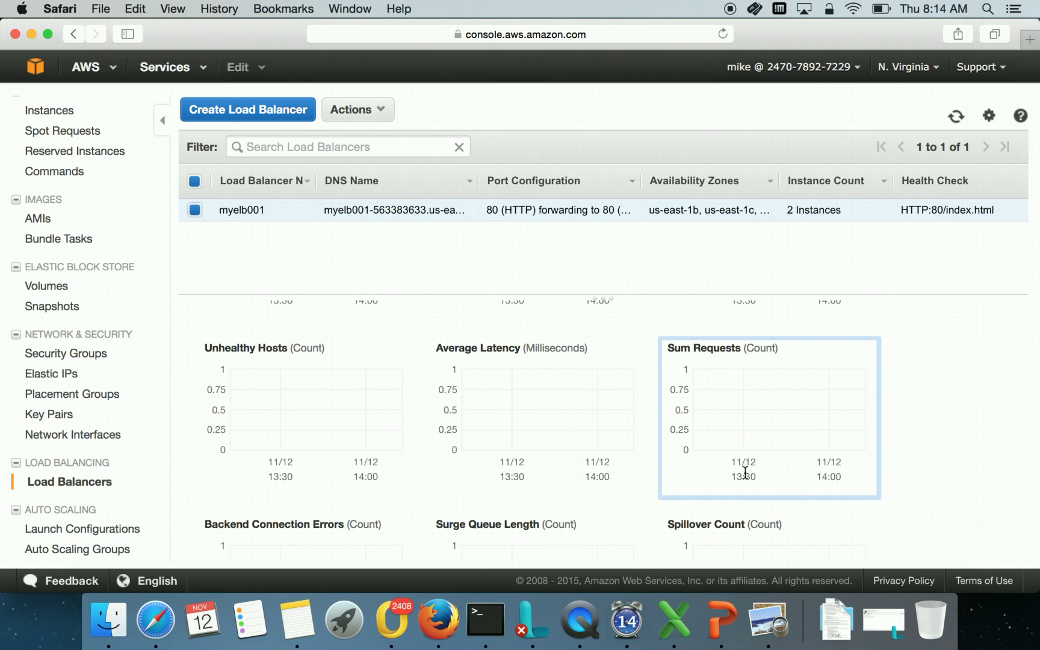
{"action": "scroll", "coordinate": [469, 509], "scroll_direction": "down", "scroll_amount": 4}
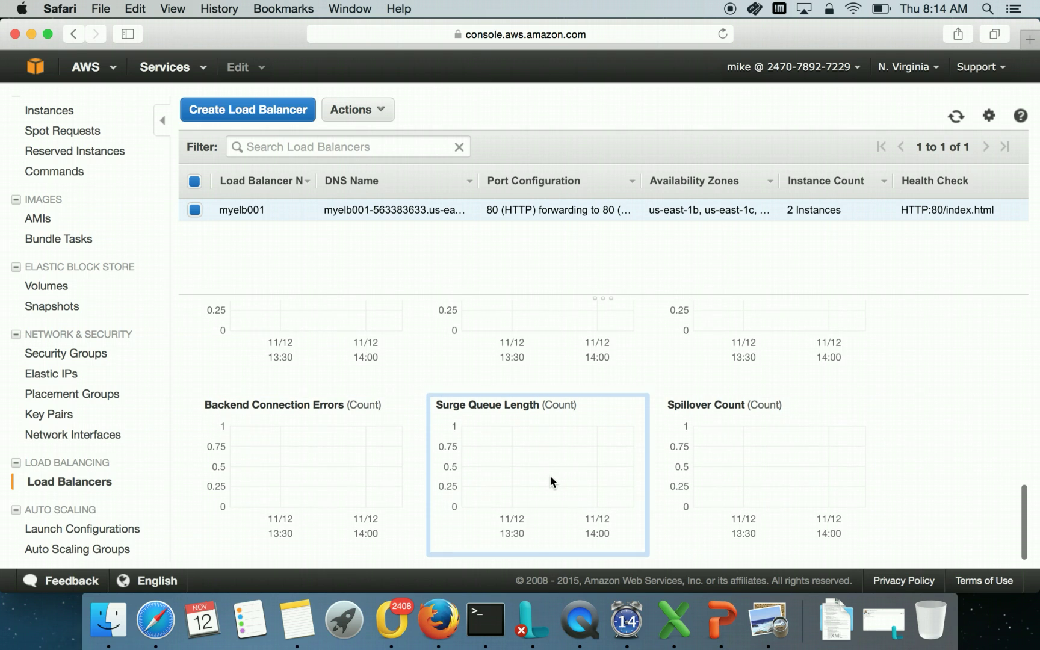
Step: View the security group attached to myelb001 and look through the selectable security groups, leaving the assignment as it is
{"action": "scroll", "coordinate": [550, 476], "scroll_direction": "up", "scroll_amount": 5}
{"action": "scroll", "coordinate": [529, 354], "scroll_direction": "up", "scroll_amount": 10}
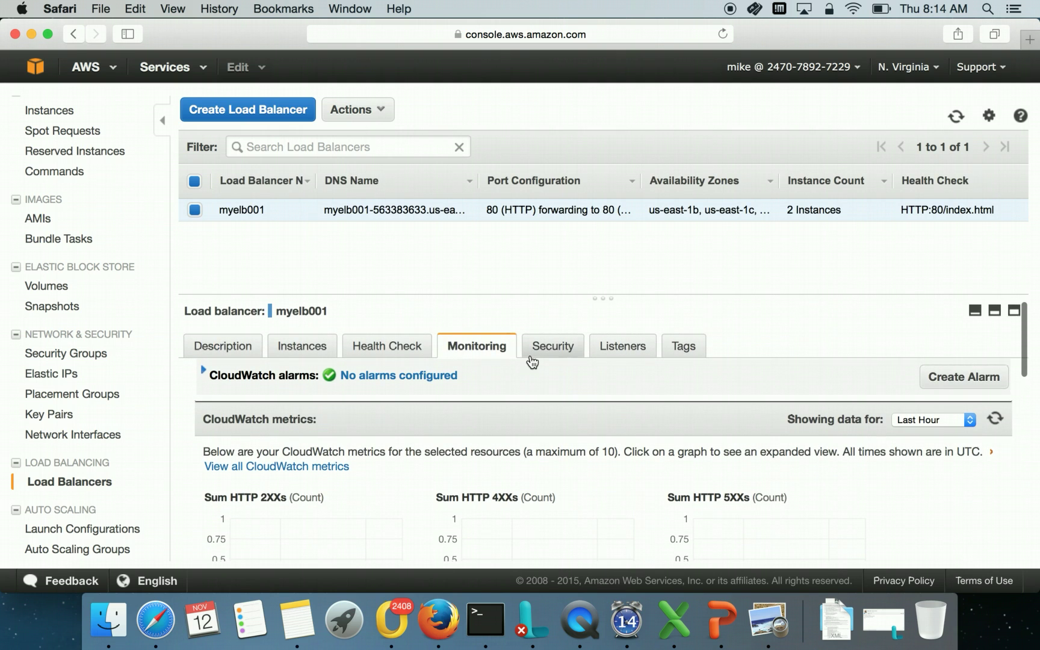
{"action": "left_click", "coordinate": [562, 353]}
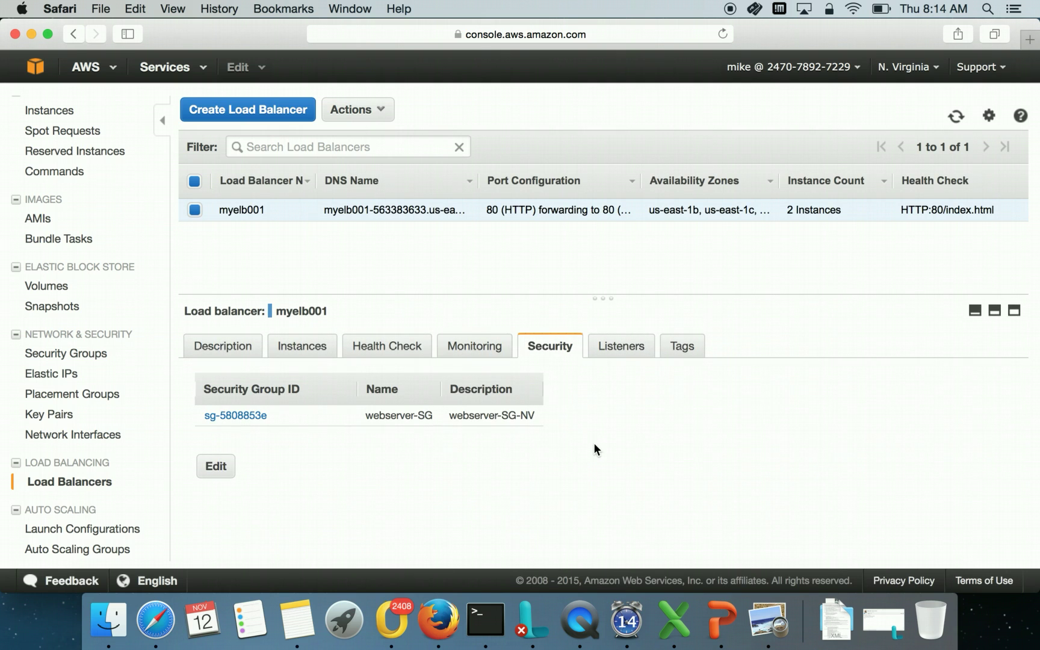
{"action": "left_click", "coordinate": [217, 472]}
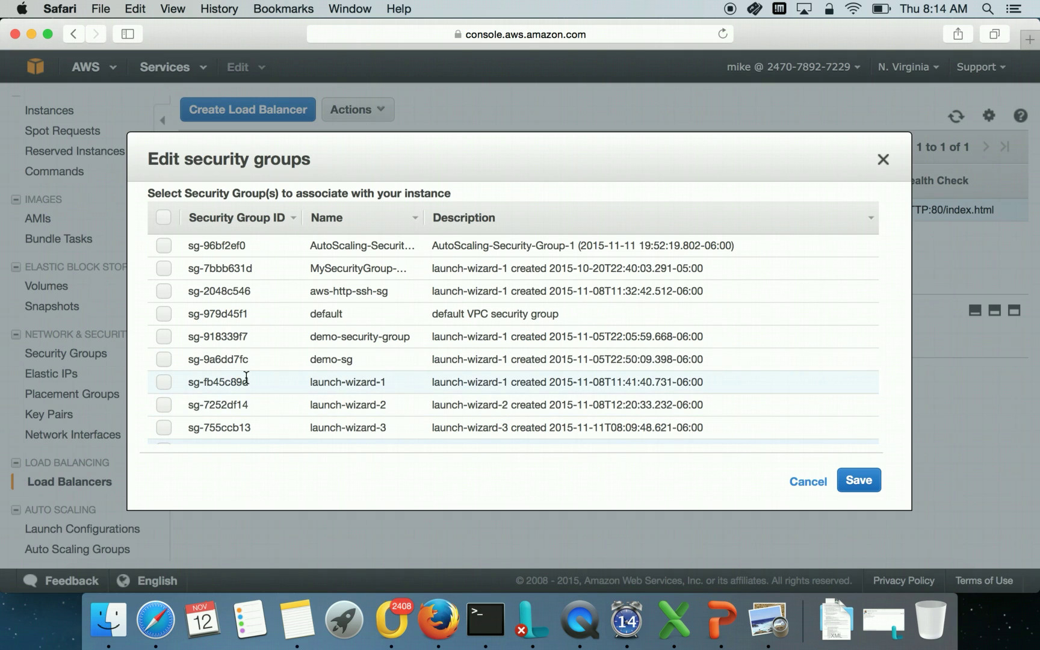
{"action": "scroll", "coordinate": [246, 377], "scroll_direction": "down", "scroll_amount": 2}
{"action": "triple_click", "coordinate": [666, 433]}
{"action": "left_click", "coordinate": [807, 482]}
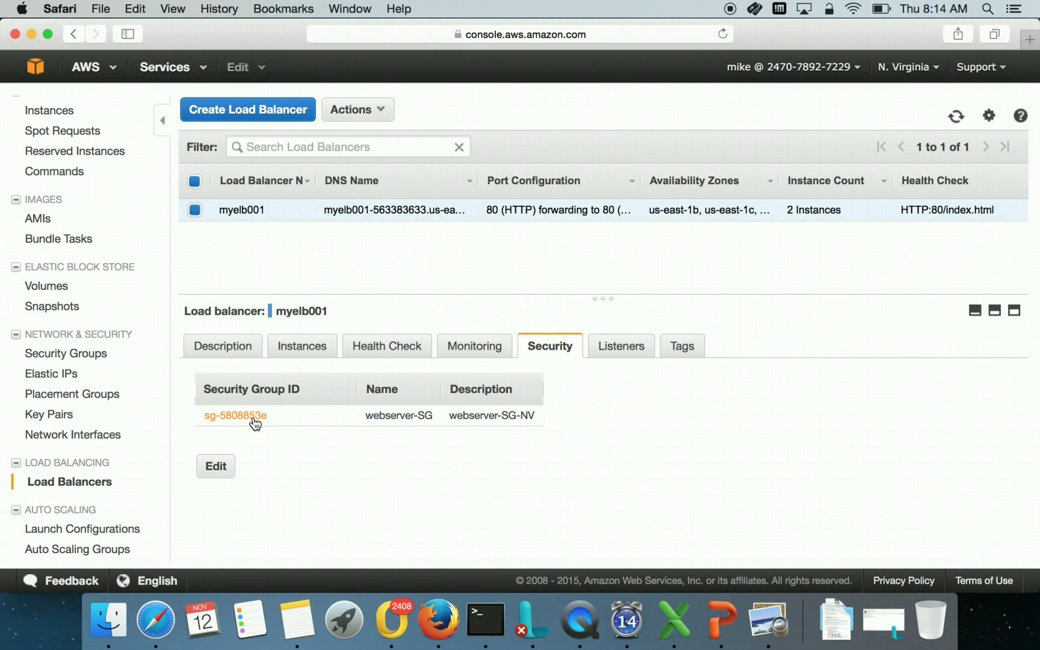
Step: Review myelb001's listeners, tags, description details and registered instances
{"action": "left_click", "coordinate": [638, 357]}
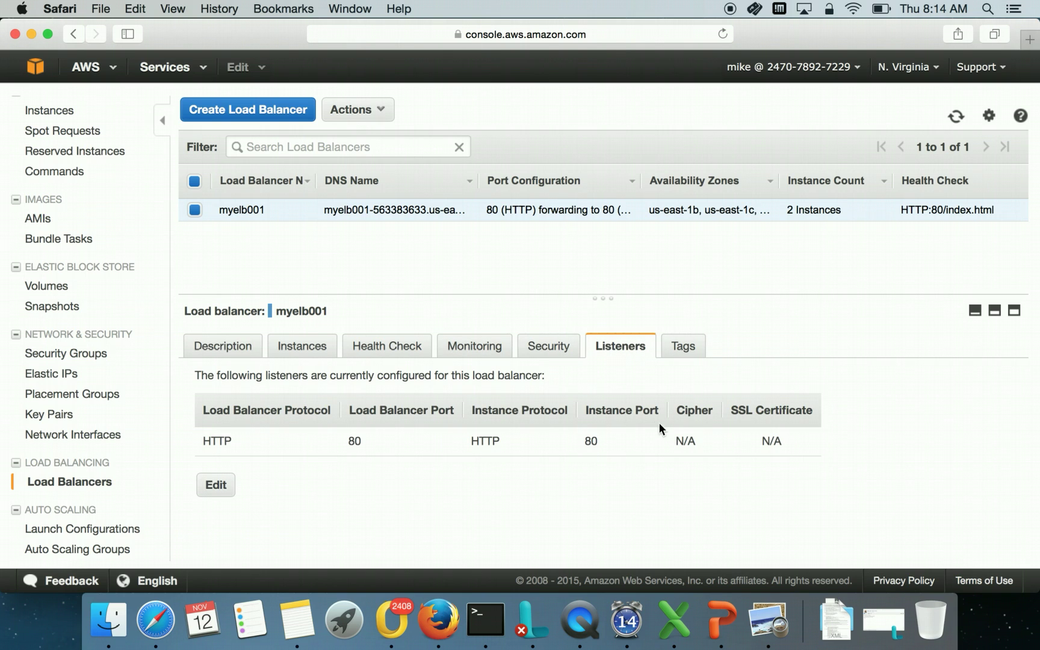
{"action": "left_click", "coordinate": [693, 351]}
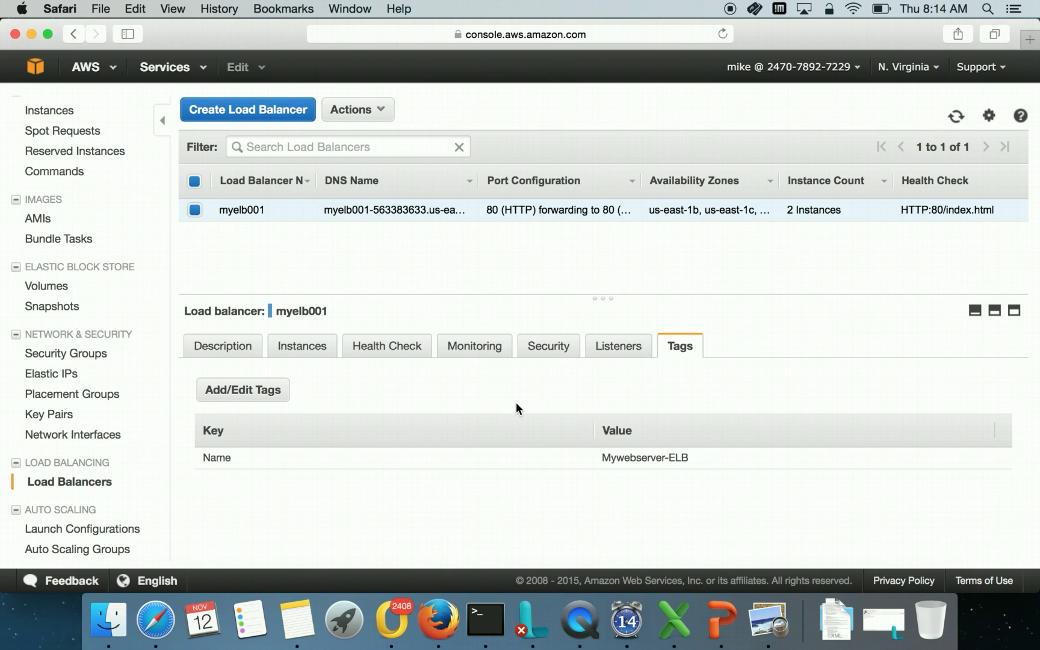
{"action": "left_click", "coordinate": [233, 346]}
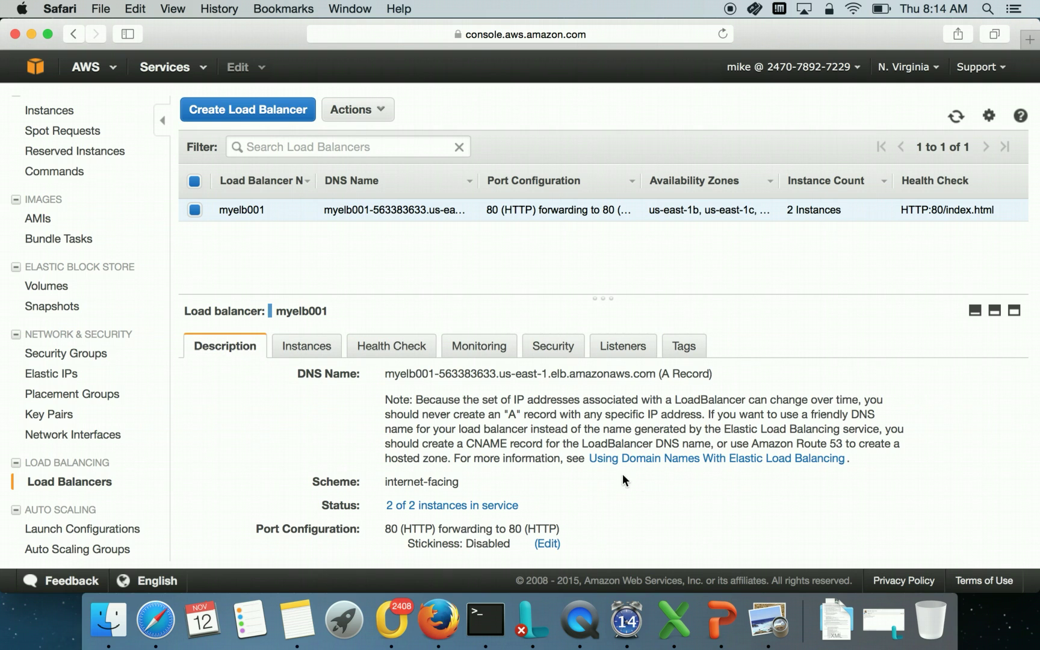
{"action": "scroll", "coordinate": [647, 482], "scroll_direction": "down", "scroll_amount": 5}
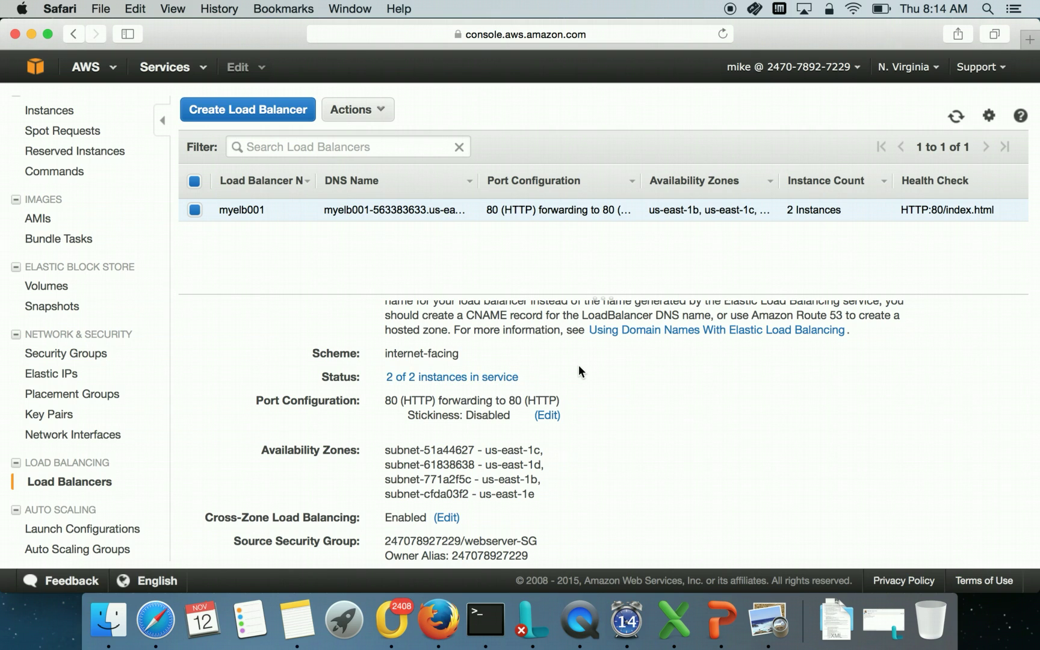
{"action": "scroll", "coordinate": [578, 365], "scroll_direction": "up", "scroll_amount": 5}
{"action": "left_click", "coordinate": [313, 347]}
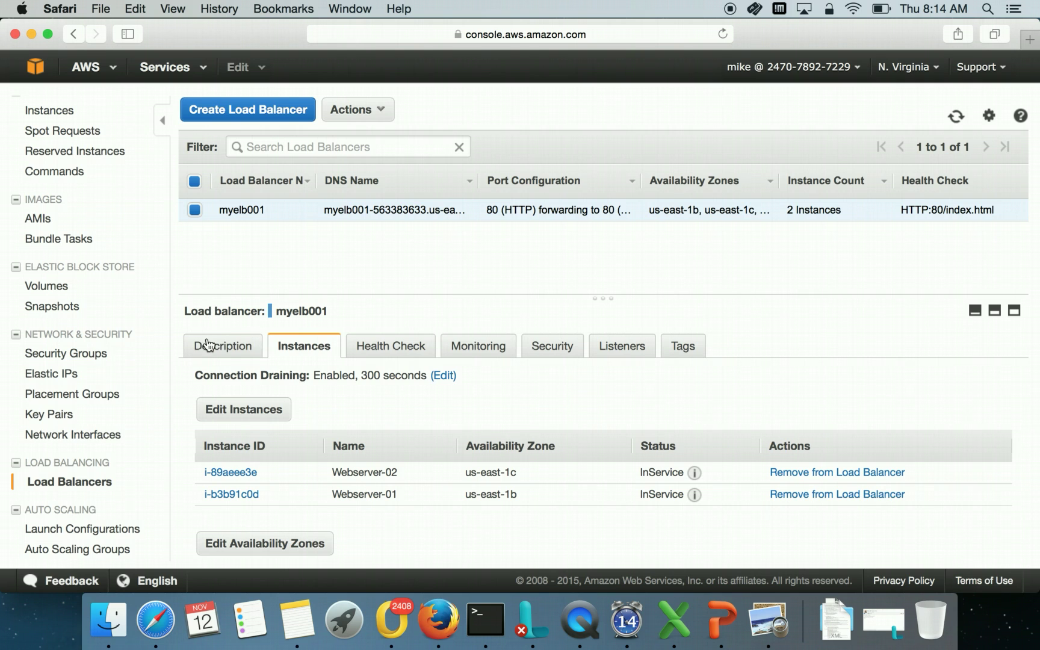
Step: Copy the DNS host name from myelb001's description, without the record type
{"action": "left_click", "coordinate": [218, 345]}
{"action": "mouse_move", "coordinate": [386, 377]}
{"action": "left_mouse_down"}
{"action": "mouse_move", "coordinate": [640, 378]}
{"action": "mouse_move", "coordinate": [372, 376]}
{"action": "mouse_move", "coordinate": [384, 377]}
{"action": "left_mouse_up"}
{"action": "key", "text": "super+c"}
{"action": "left_click", "coordinate": [640, 377]}
Step: Switch to Firefox, load myelb001-563383633.us-east-1.elb.amazonaws.com in the 52.91.35.175 tab, and close the 54.85.19.78 tab
{"action": "left_click", "coordinate": [438, 620]}
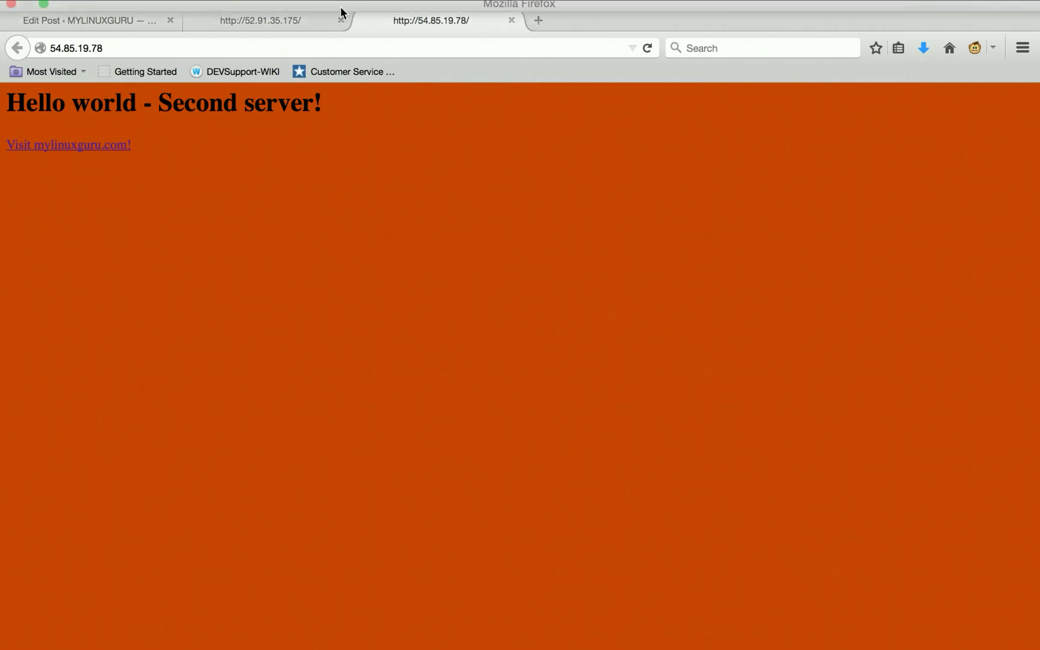
{"action": "left_click", "coordinate": [298, 18]}
{"action": "left_click", "coordinate": [295, 42]}
{"action": "key", "text": "super+v"}
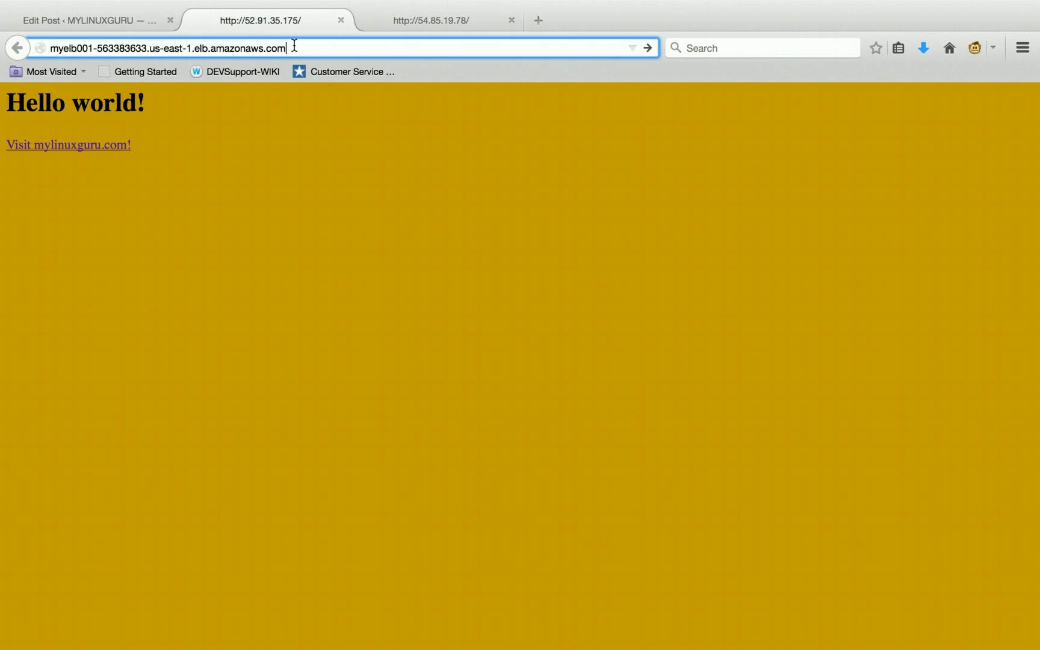
{"action": "left_click", "coordinate": [511, 20]}
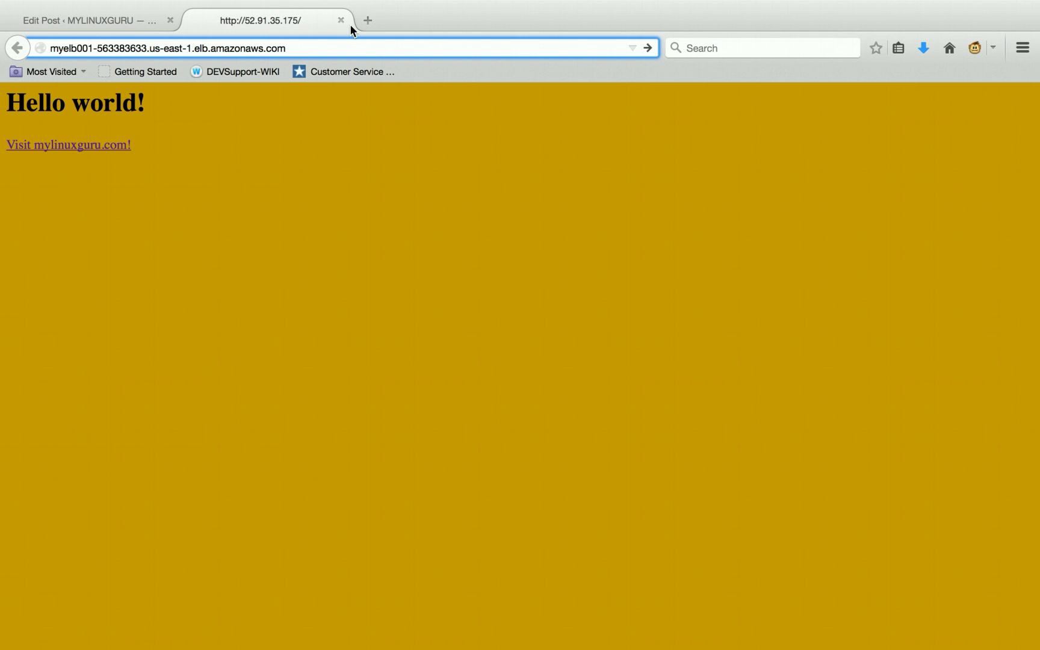
{"action": "key", "text": "Return"}
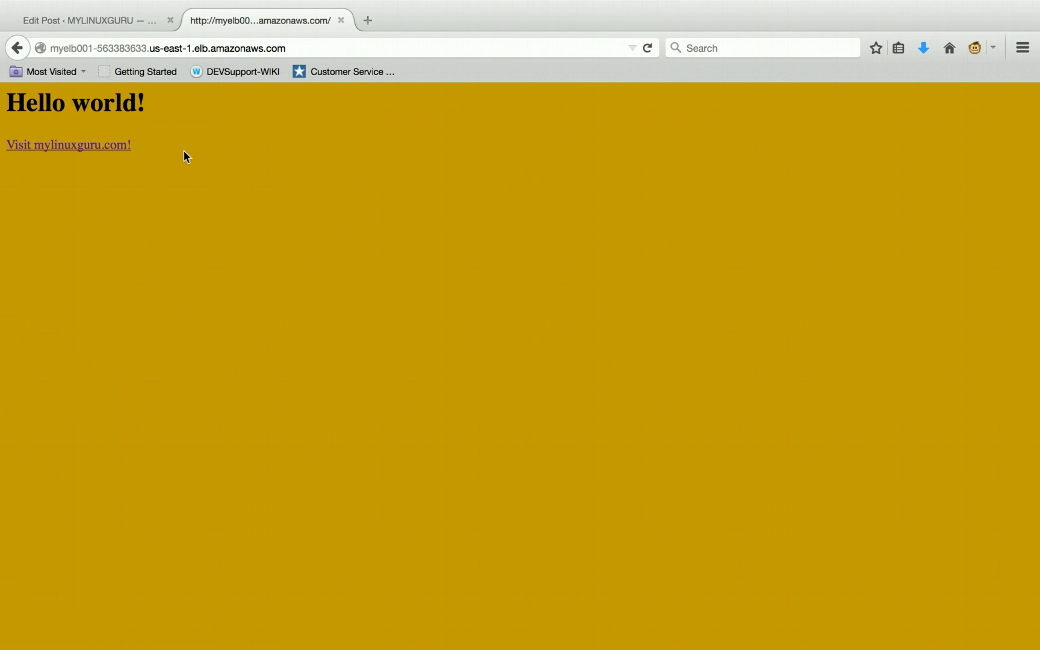
Step: Reload the load balancer page repeatedly to check which web server answers each request
{"action": "left_click", "coordinate": [303, 46]}
{"action": "key", "text": "Return"}
{"action": "left_click", "coordinate": [651, 50]}
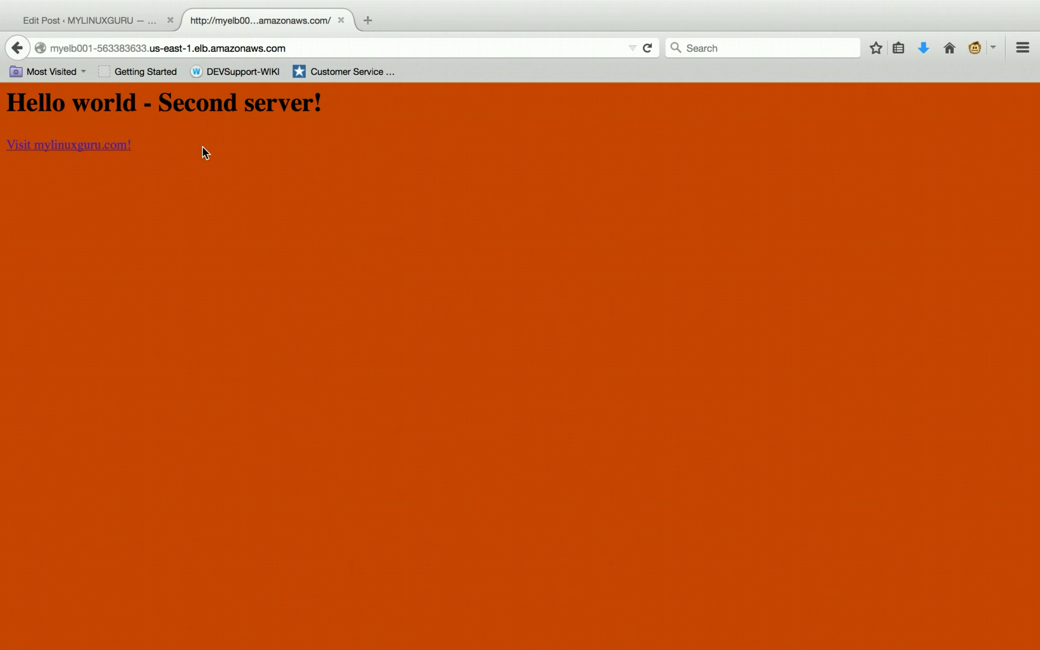
{"action": "left_click", "coordinate": [648, 48]}
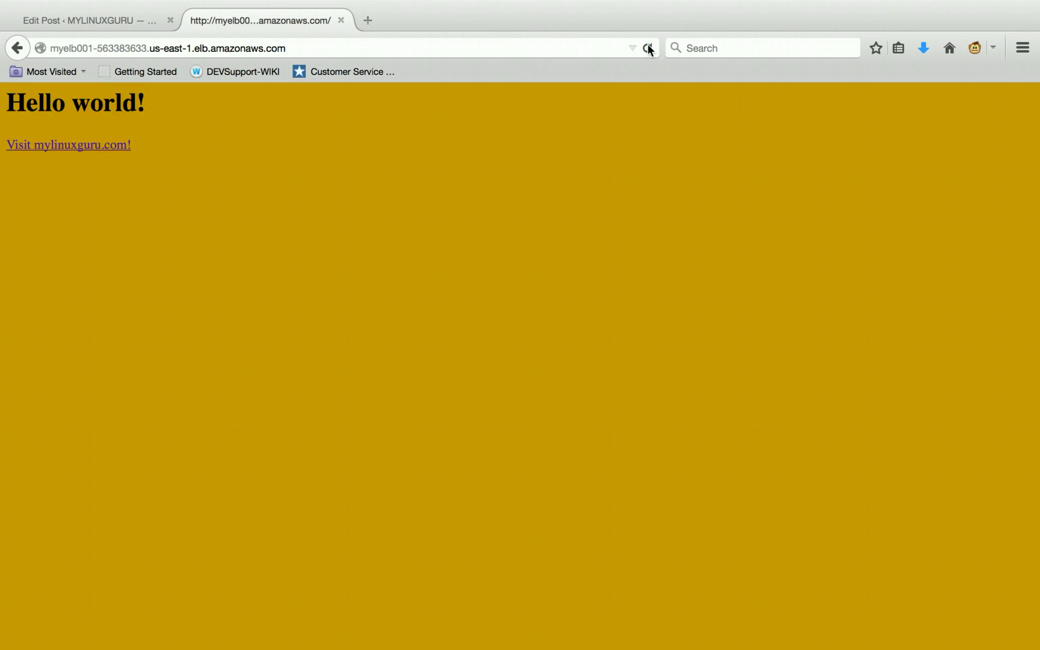
{"action": "left_click", "coordinate": [648, 49]}
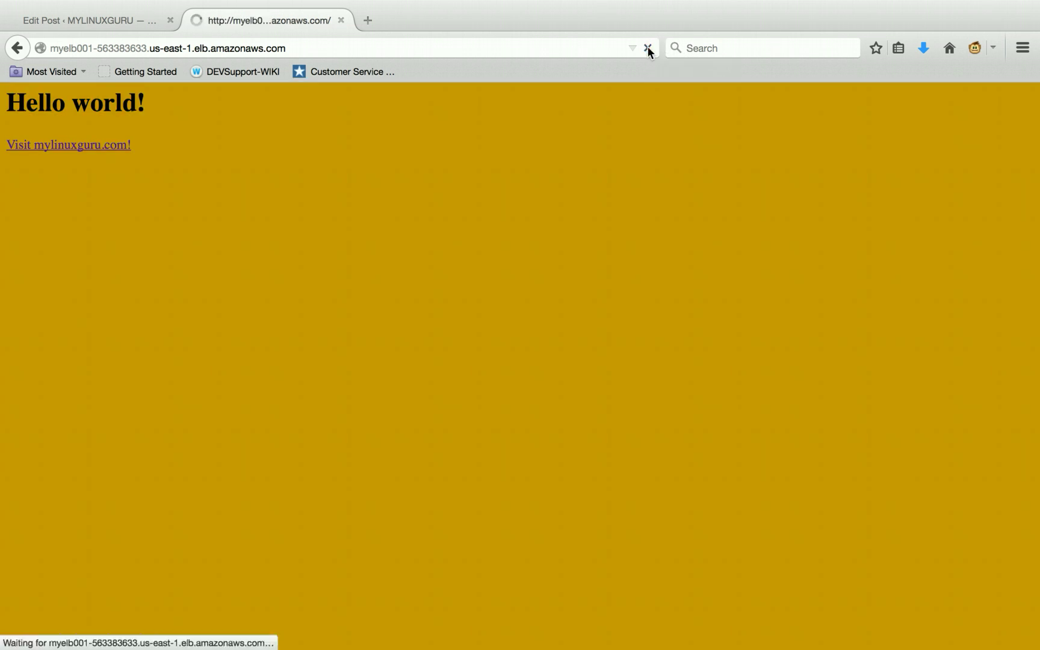
{"action": "left_click", "coordinate": [648, 48]}
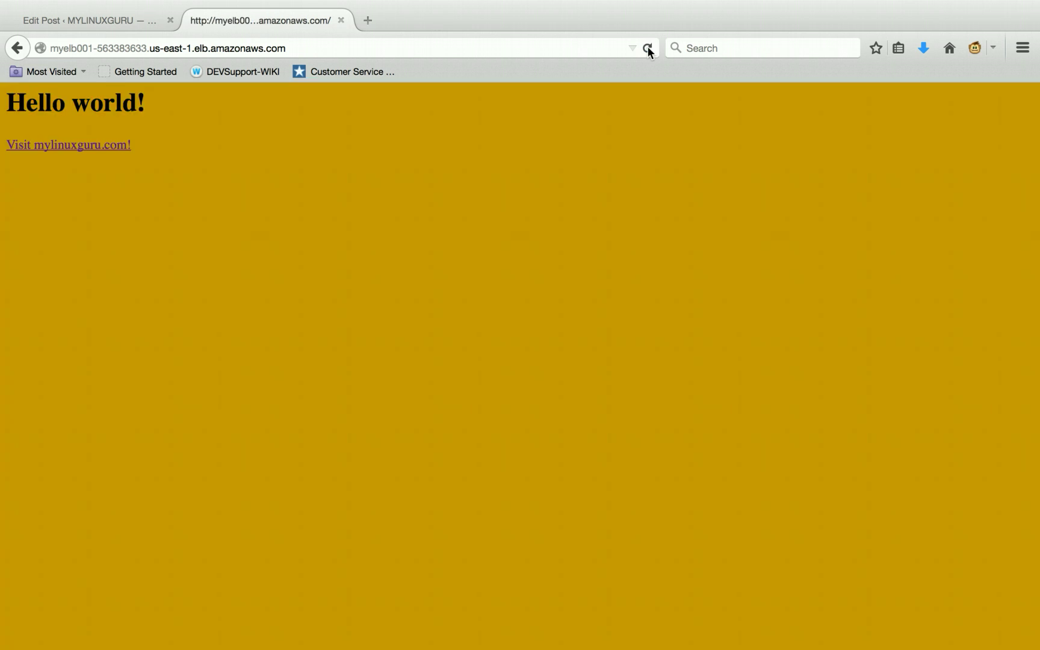
{"action": "left_click", "coordinate": [648, 49]}
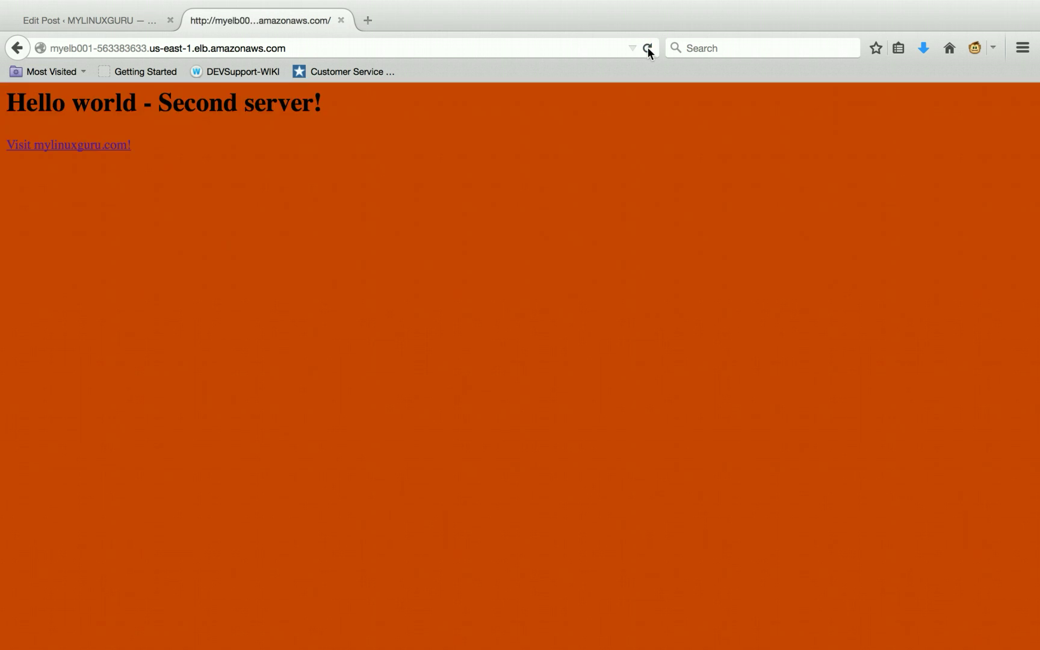
{"action": "left_click", "coordinate": [648, 50]}
{"action": "left_click", "coordinate": [648, 49]}
{"action": "left_click", "coordinate": [649, 49]}
{"action": "left_click", "coordinate": [650, 48]}
{"action": "left_click", "coordinate": [650, 47]}
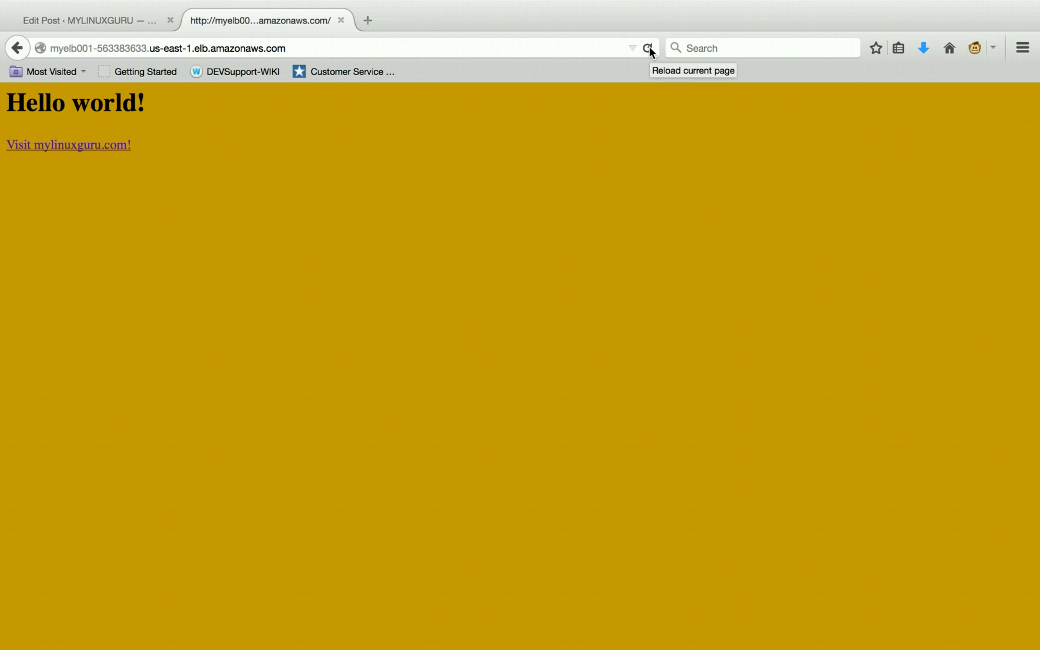
{"action": "left_click", "coordinate": [648, 48]}
{"action": "left_click", "coordinate": [649, 48]}
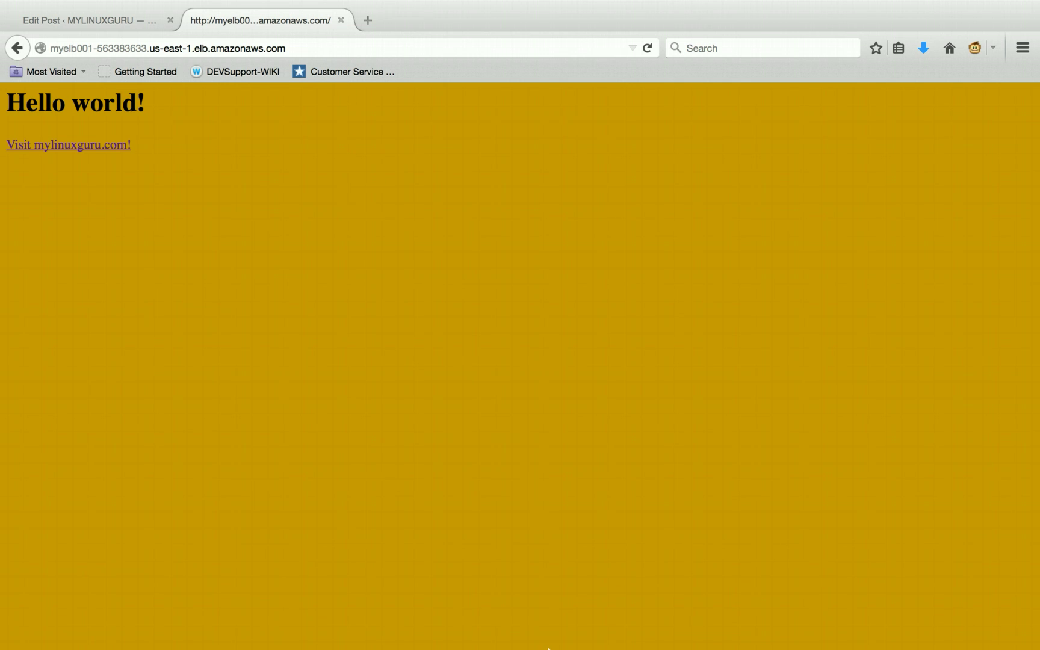
{"action": "mouse_move", "coordinate": [548, 648]}
{"action": "left_click", "coordinate": [581, 633]}
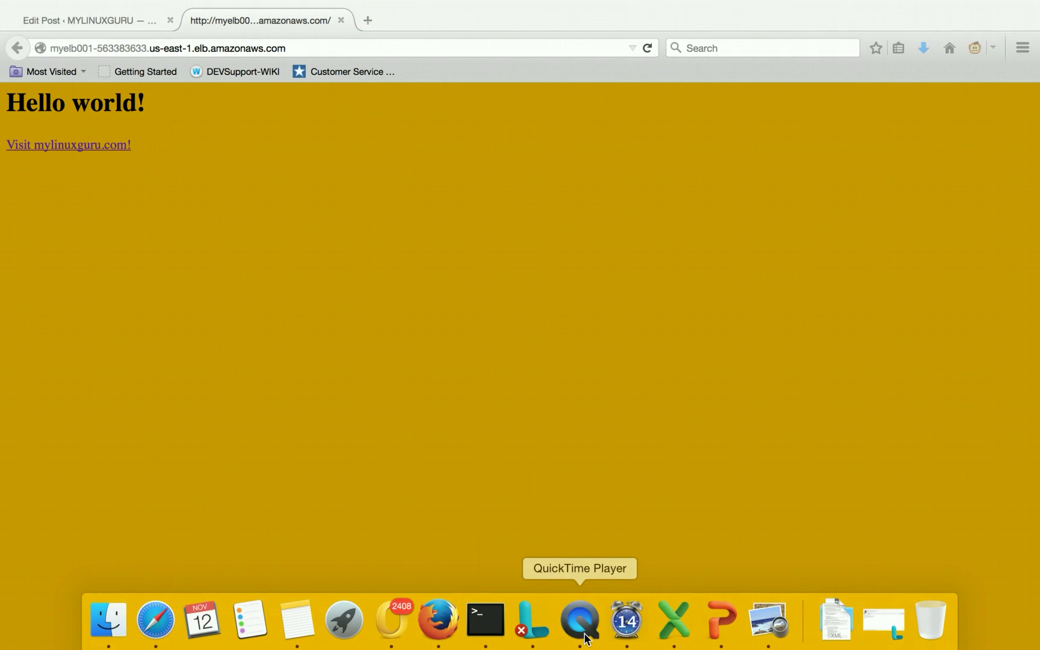
{"action": "right_click", "coordinate": [582, 626]}
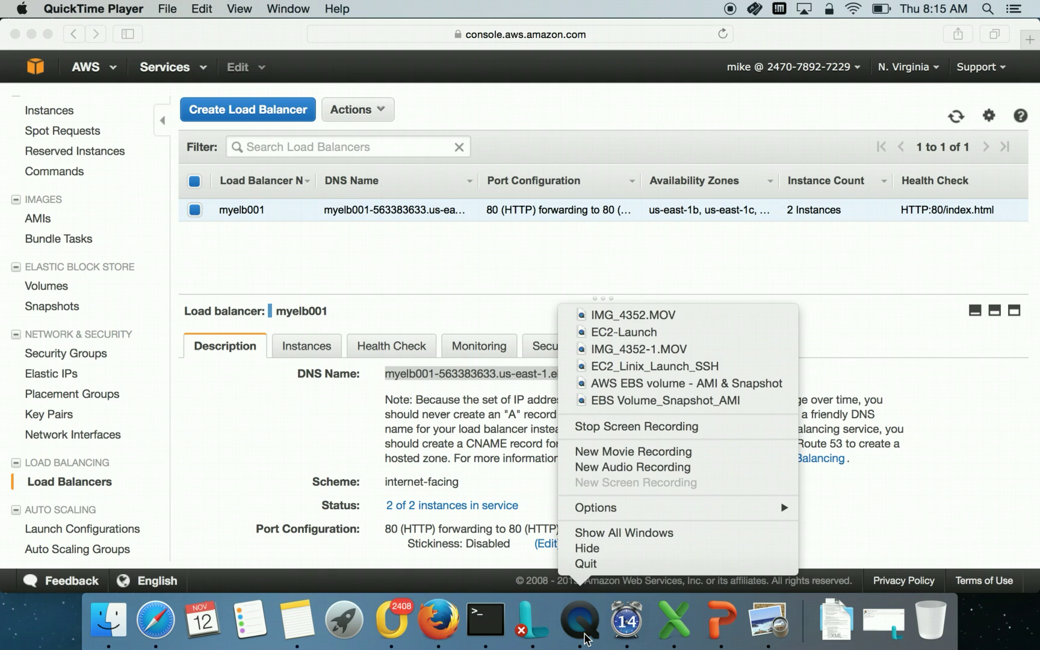